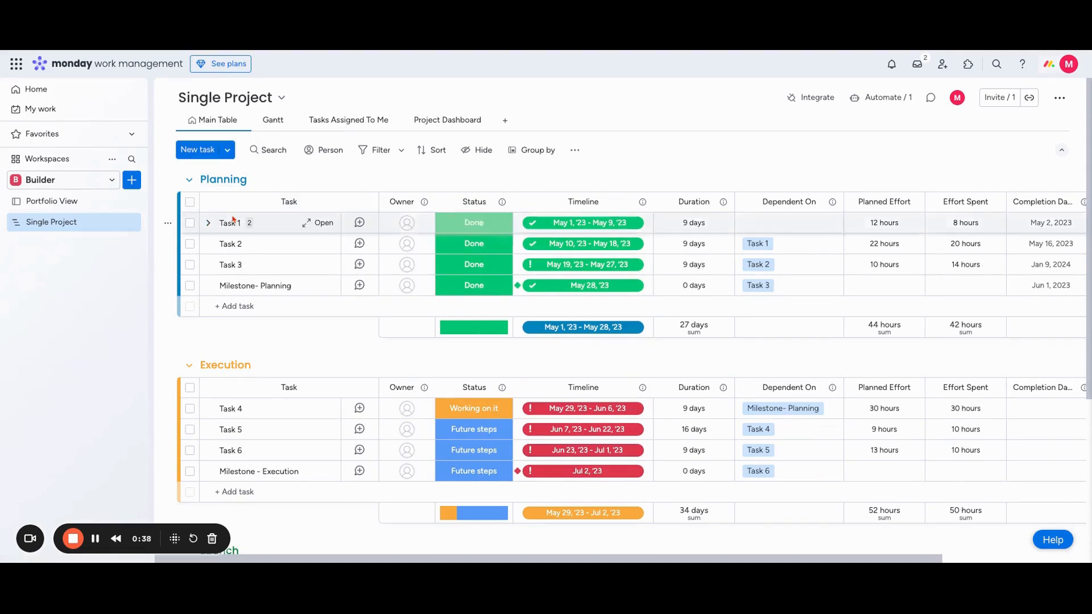
{"action": "scroll", "coordinate": [233, 220], "scroll_direction": "right", "scroll_amount": 3}
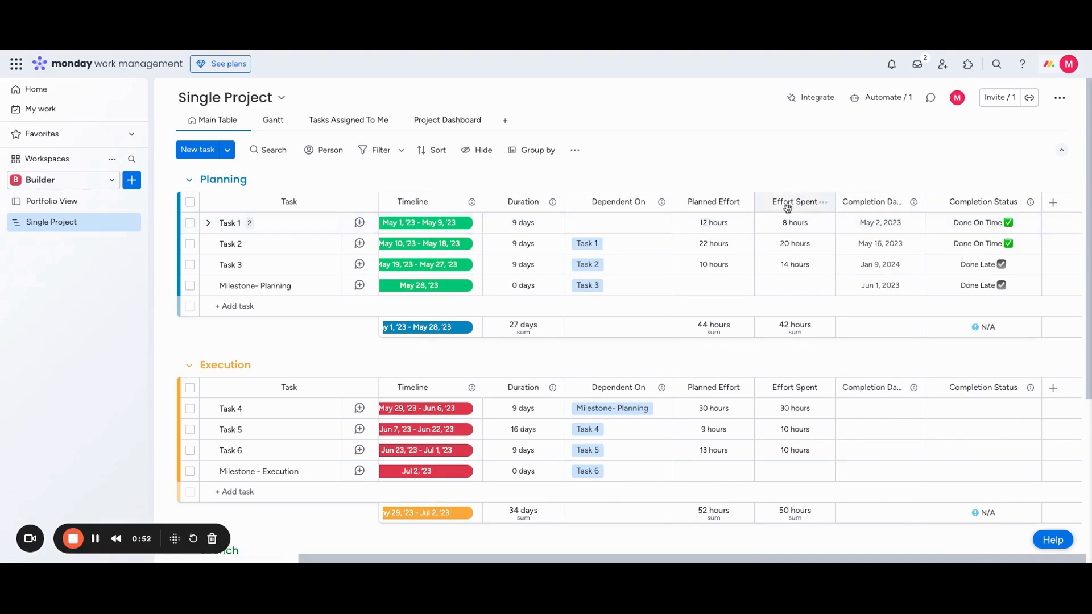
{"action": "left_click", "coordinate": [809, 223]}
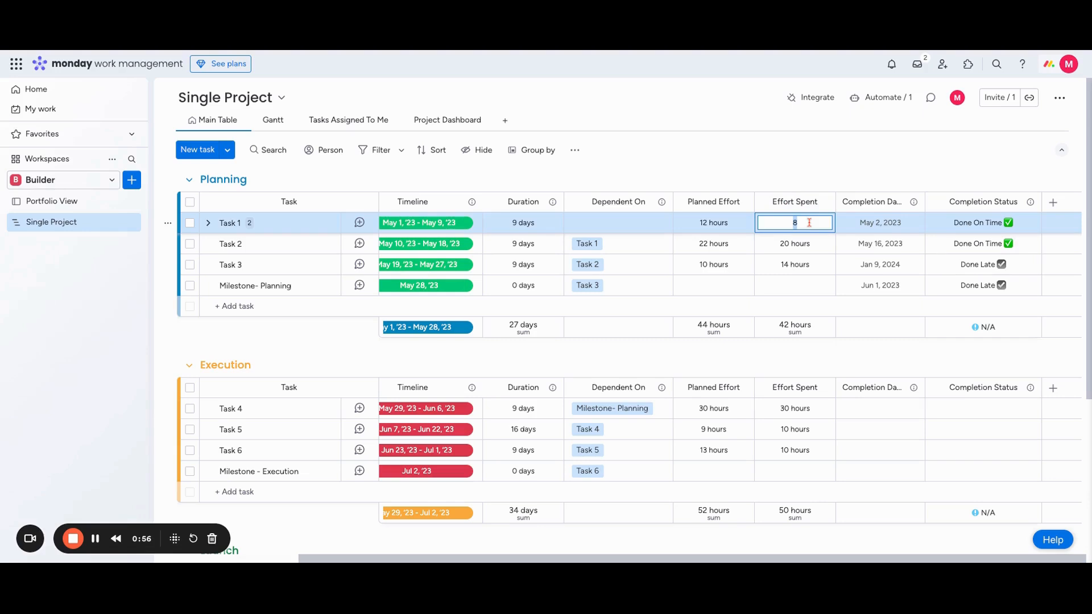
{"action": "key", "text": "Return"}
{"action": "left_click", "coordinate": [1053, 202]}
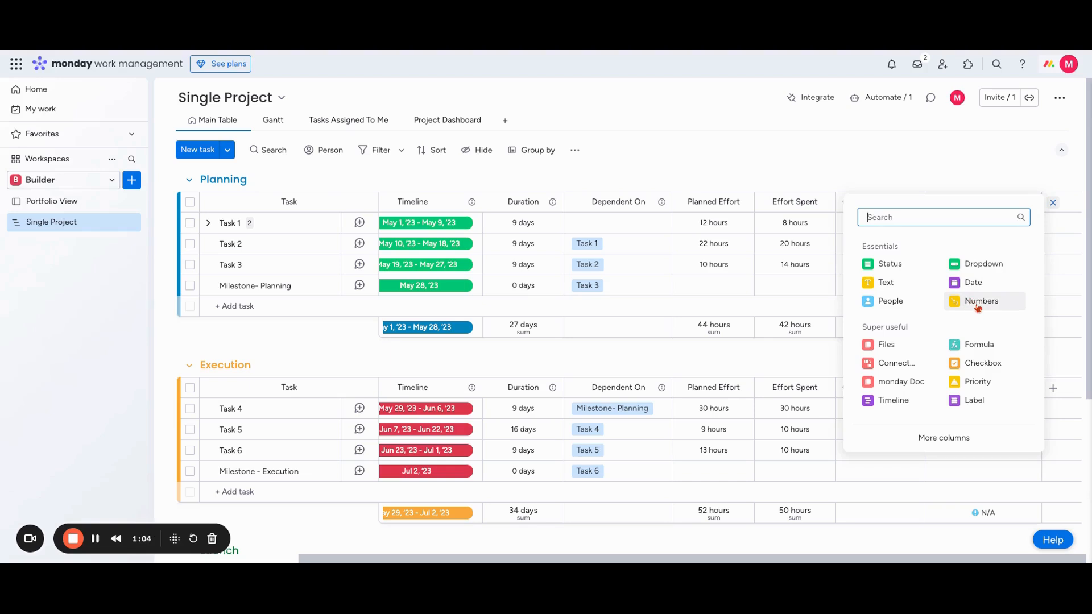
{"action": "left_click", "coordinate": [964, 181]}
{"action": "double_click", "coordinate": [797, 204]}
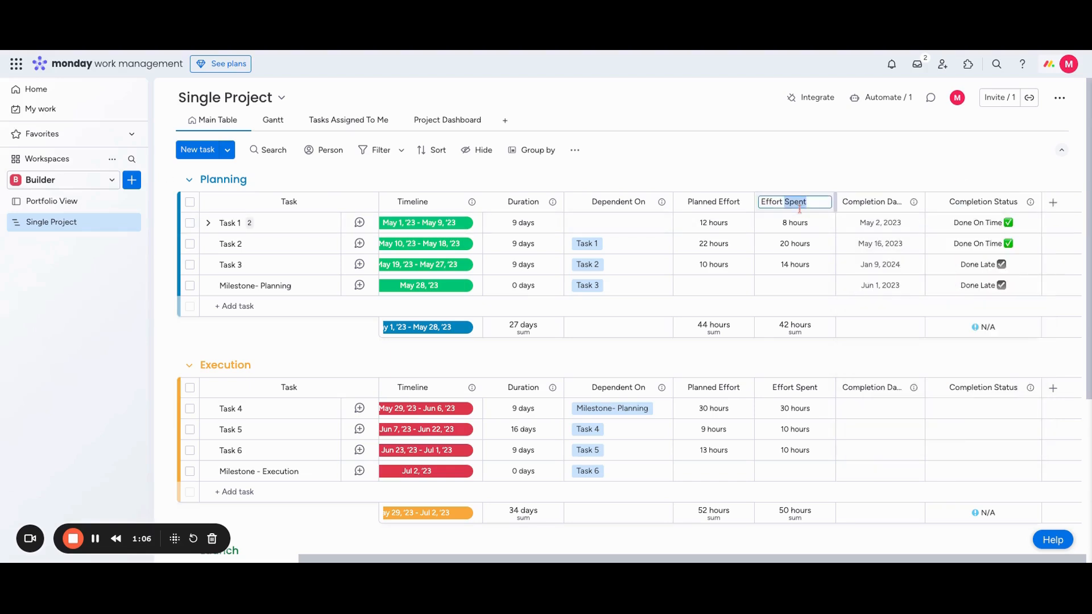
{"action": "key", "text": "ctrl+a"}
{"action": "key", "text": "Return"}
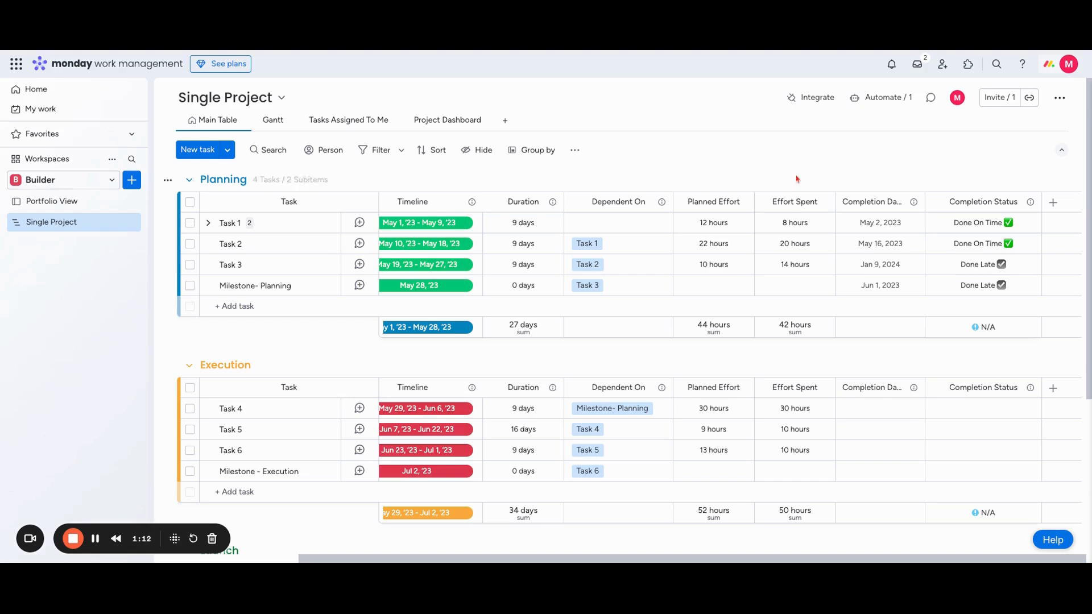
- Set the Effort Spent for Task 1 in the Planning group to 10 hours
{"action": "left_click", "coordinate": [808, 223]}
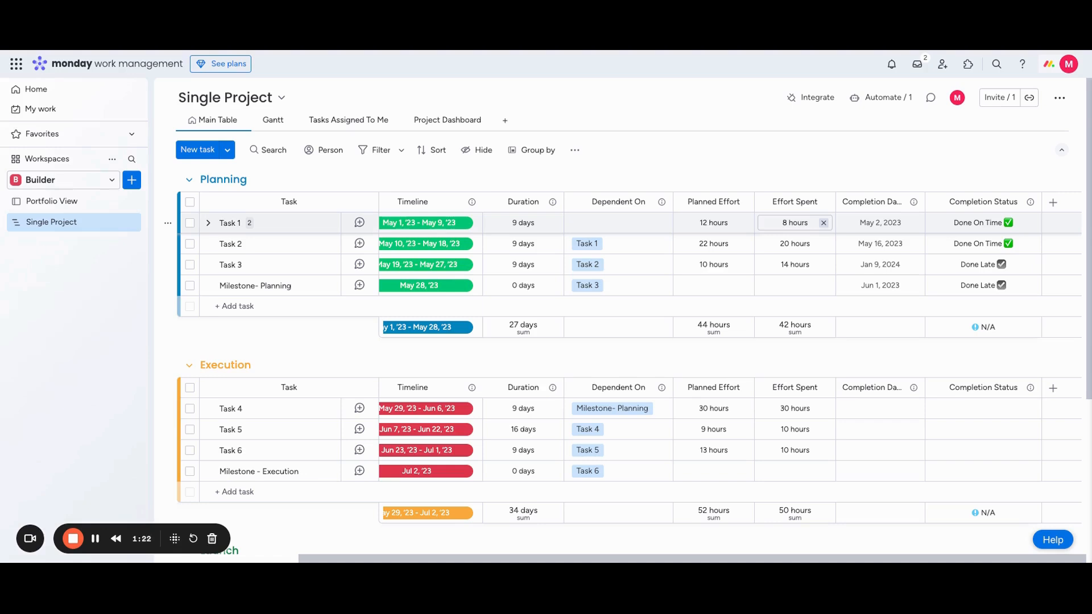
{"action": "left_click", "coordinate": [791, 224]}
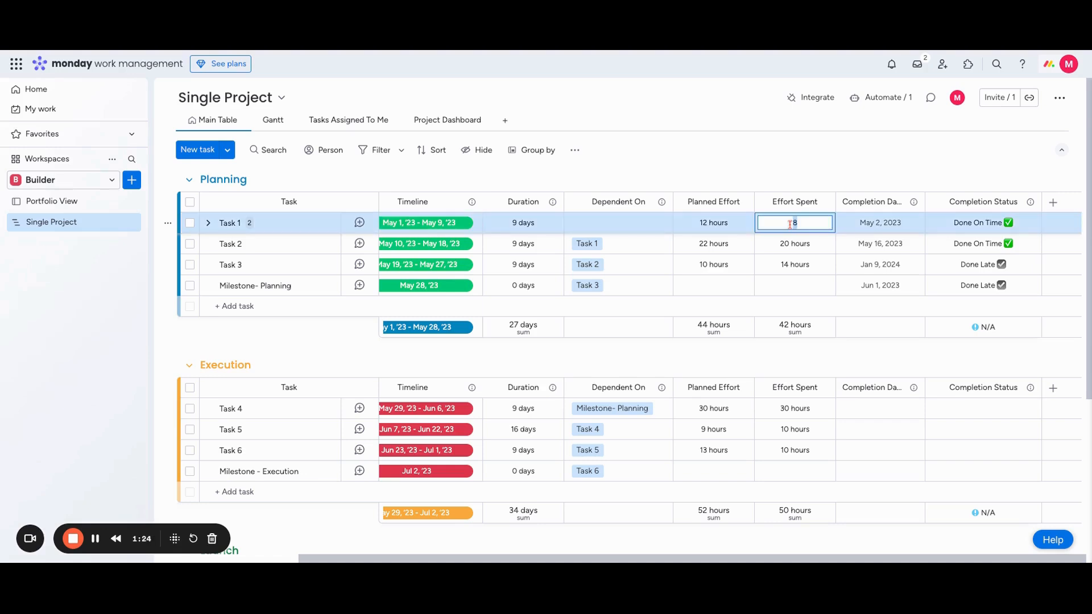
{"action": "type", "text": "10"}
{"action": "key", "text": "Return"}
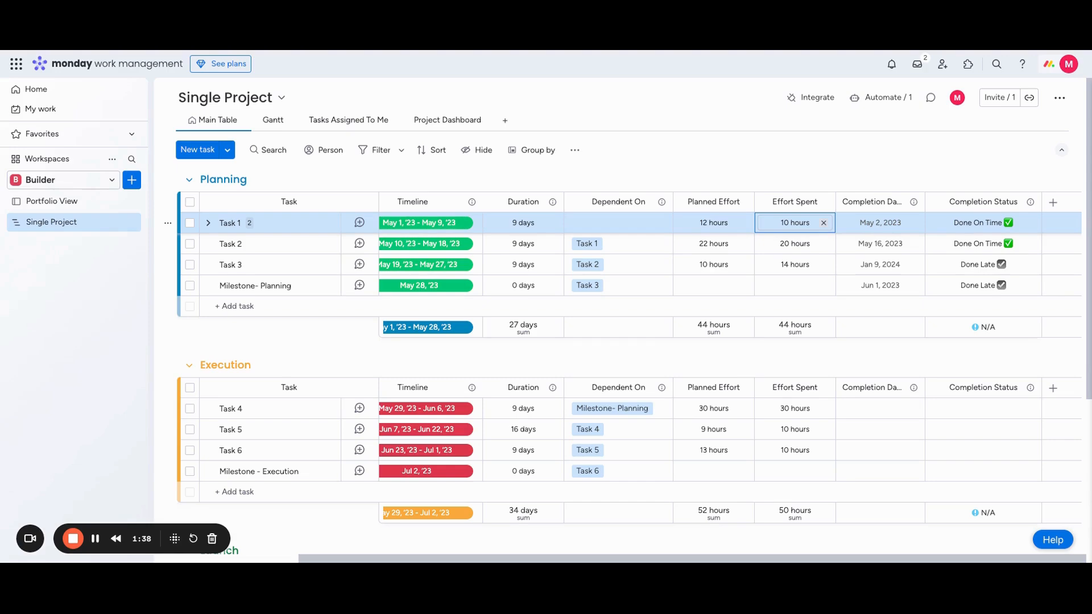
- Add a Time tracking column to the board and briefly run the timer for Task 1
{"action": "left_click", "coordinate": [1053, 202]}
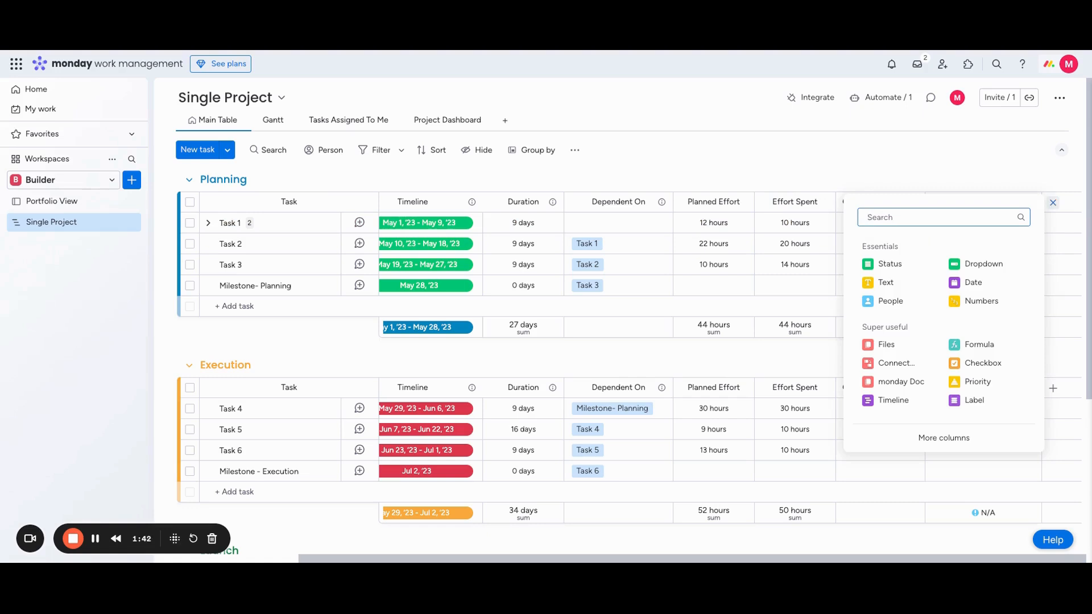
{"action": "type", "text": "time t"}
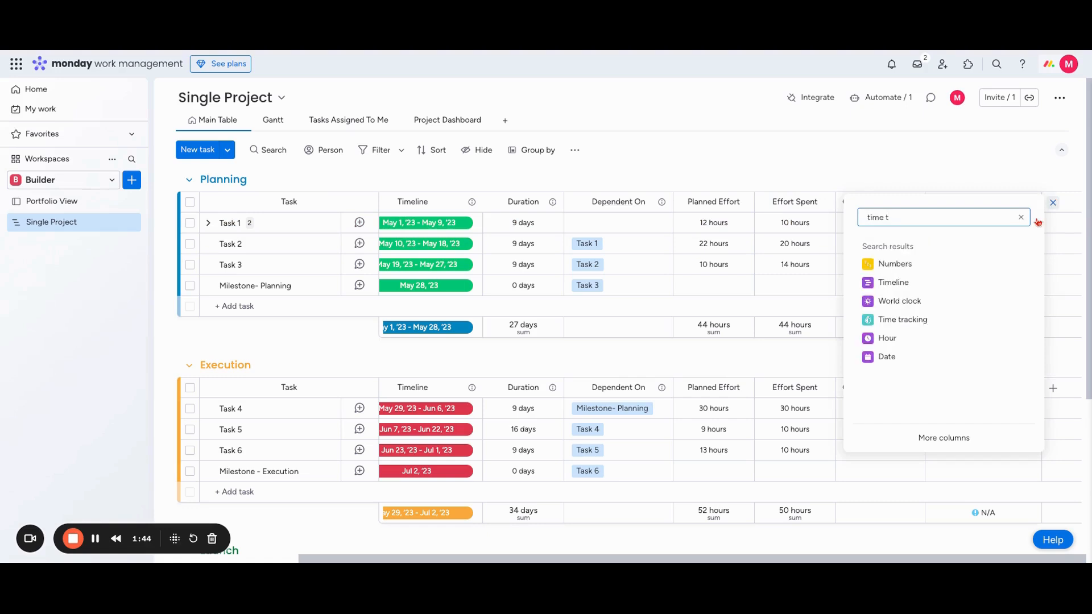
{"action": "type", "text": "r"}
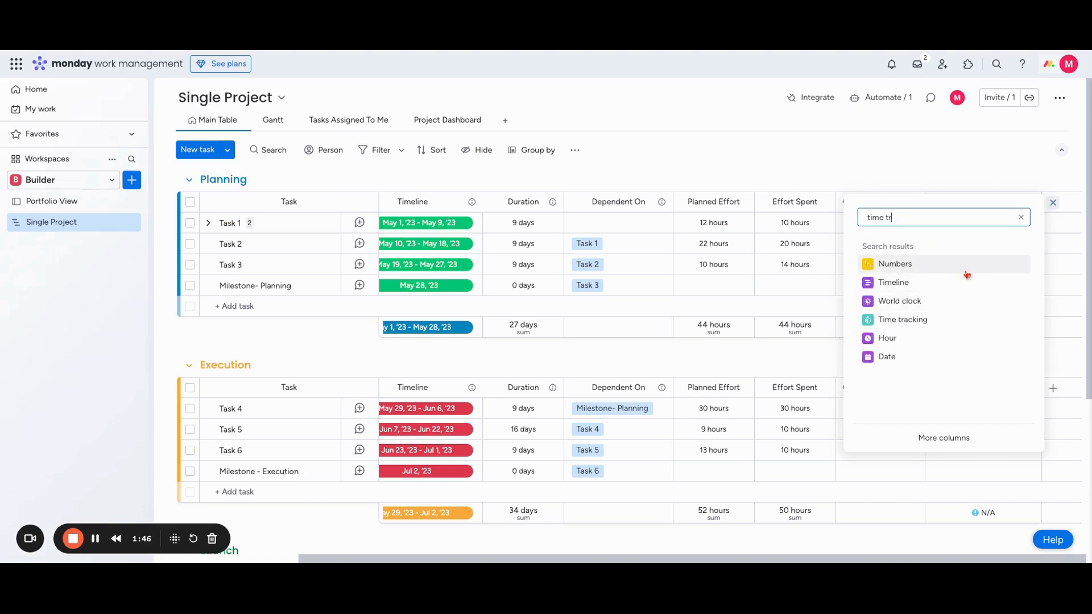
{"action": "type", "text": "a"}
{"action": "left_click", "coordinate": [927, 286]}
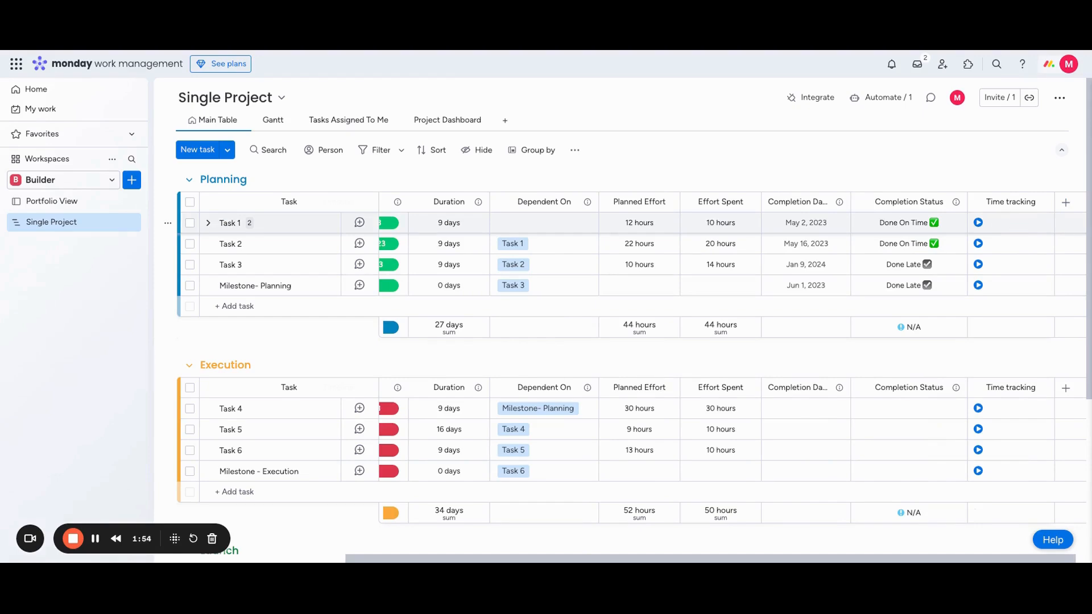
{"action": "left_click", "coordinate": [978, 223]}
- Manually add a time tracking session to Task 2 for January 5, 2025, from 12:10 PM to 1:10 PM
{"action": "left_click", "coordinate": [1007, 245]}
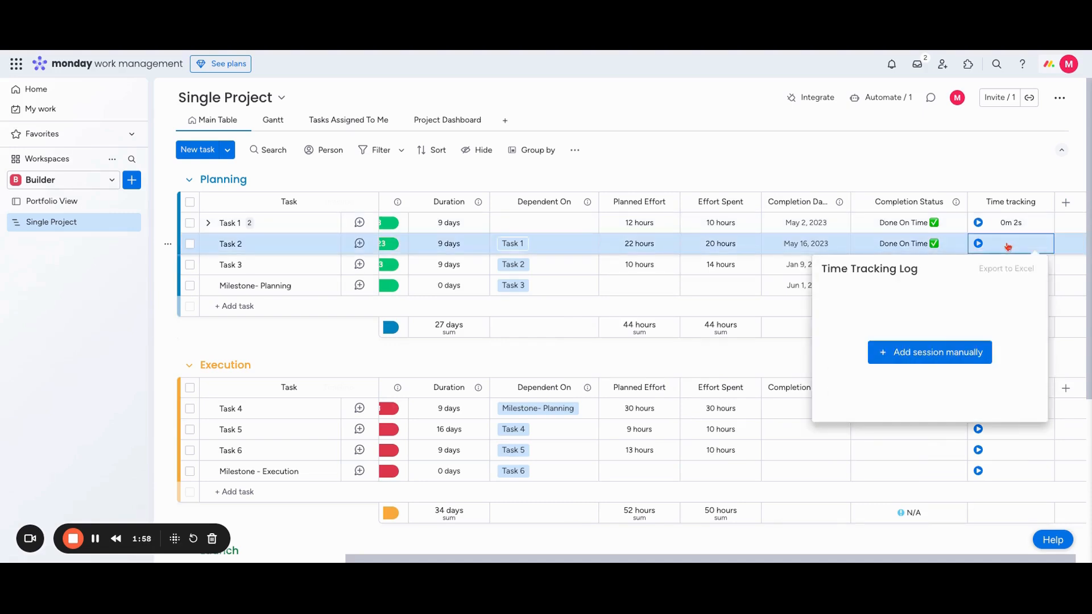
{"action": "left_click", "coordinate": [933, 352]}
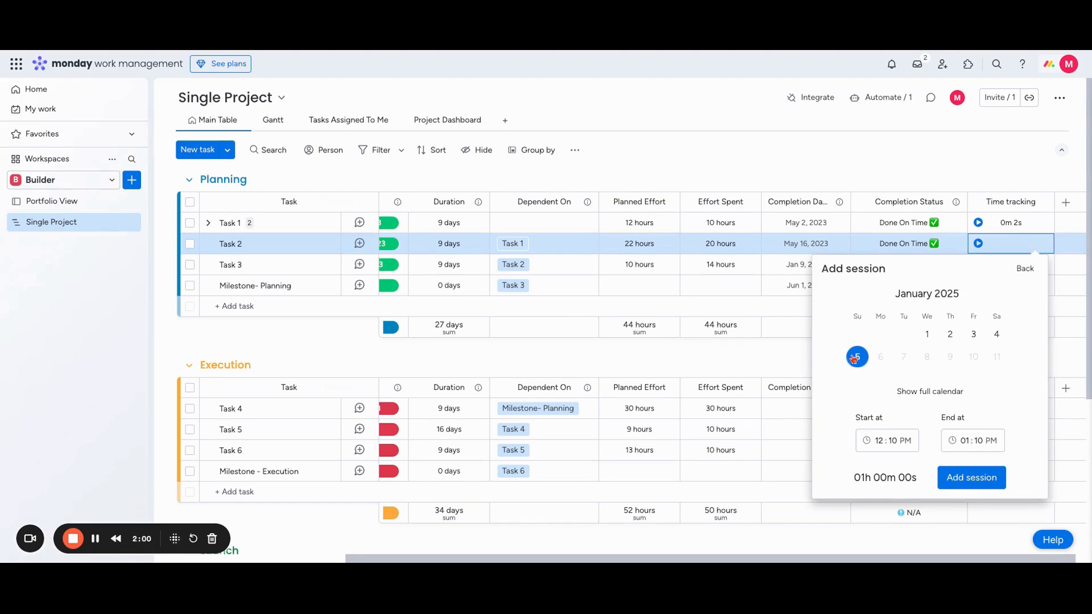
{"action": "left_click", "coordinate": [968, 476]}
{"action": "left_click", "coordinate": [1002, 248]}
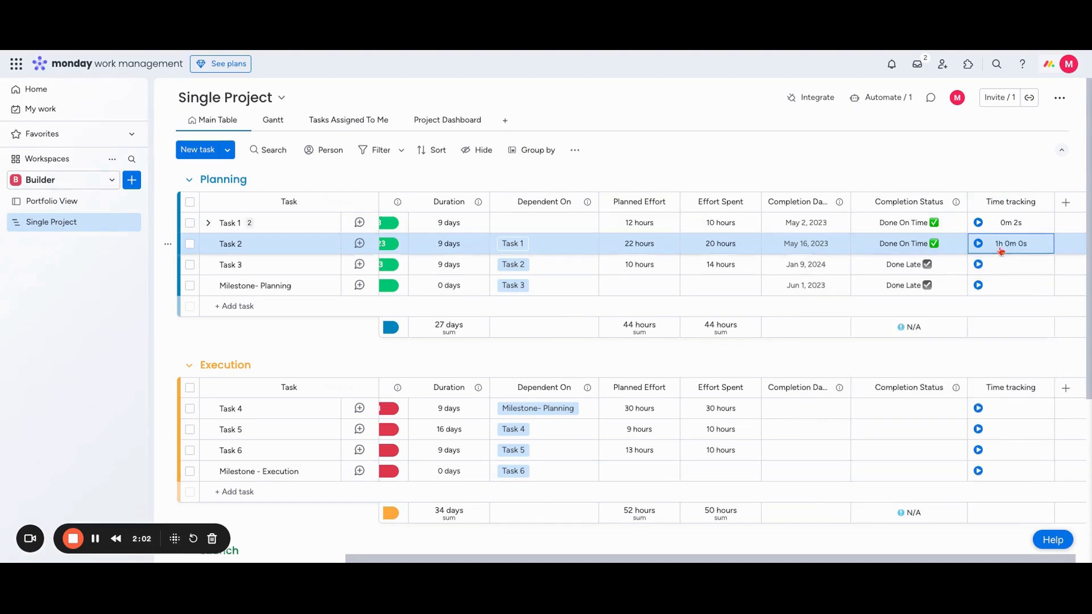
- Add a second manual session to Task 2 for January 1, 2025, from 12:10 PM to 1:10 PM, and close the log
{"action": "left_click", "coordinate": [1001, 250]}
{"action": "left_click", "coordinate": [933, 297]}
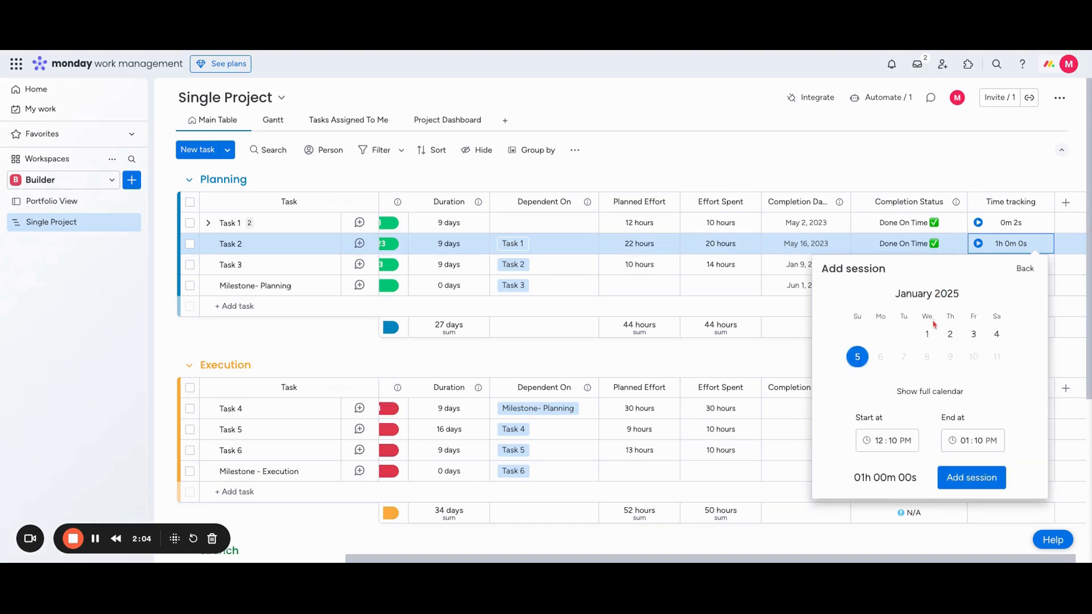
{"action": "left_click", "coordinate": [927, 334]}
{"action": "left_click", "coordinate": [972, 477]}
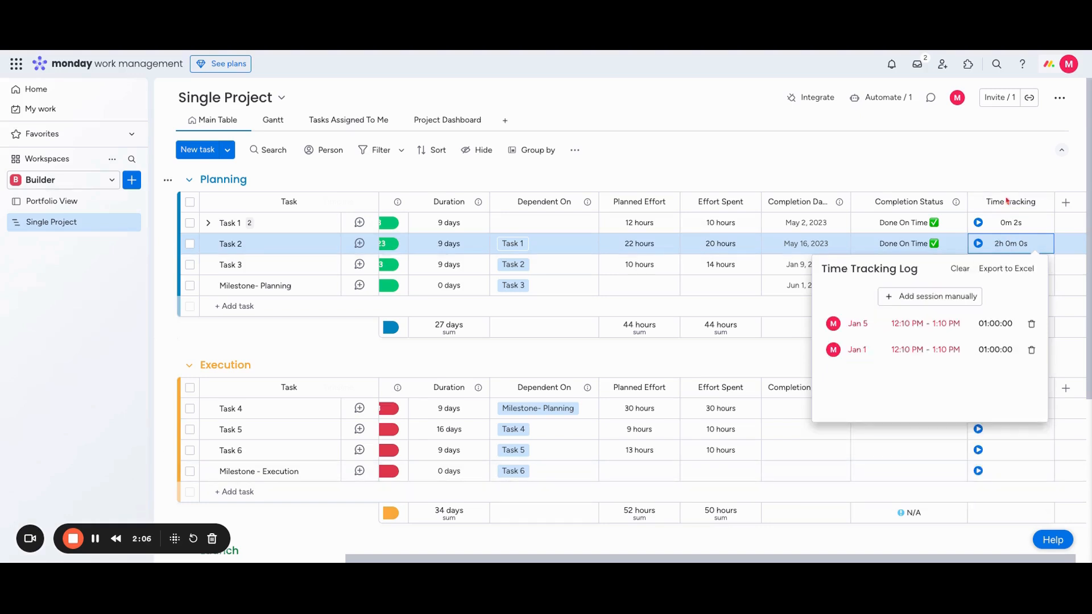
{"action": "left_click", "coordinate": [992, 248]}
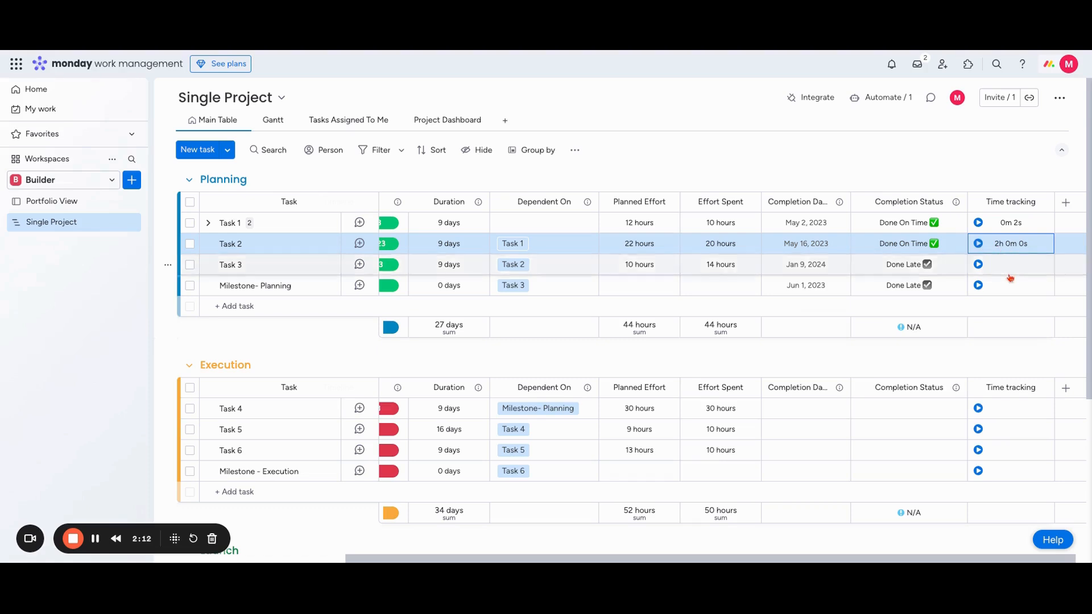
- Search the board's automation templates for "time tracking" and use the one that starts and stops time tracking on status changes
{"action": "left_click", "coordinate": [892, 97]}
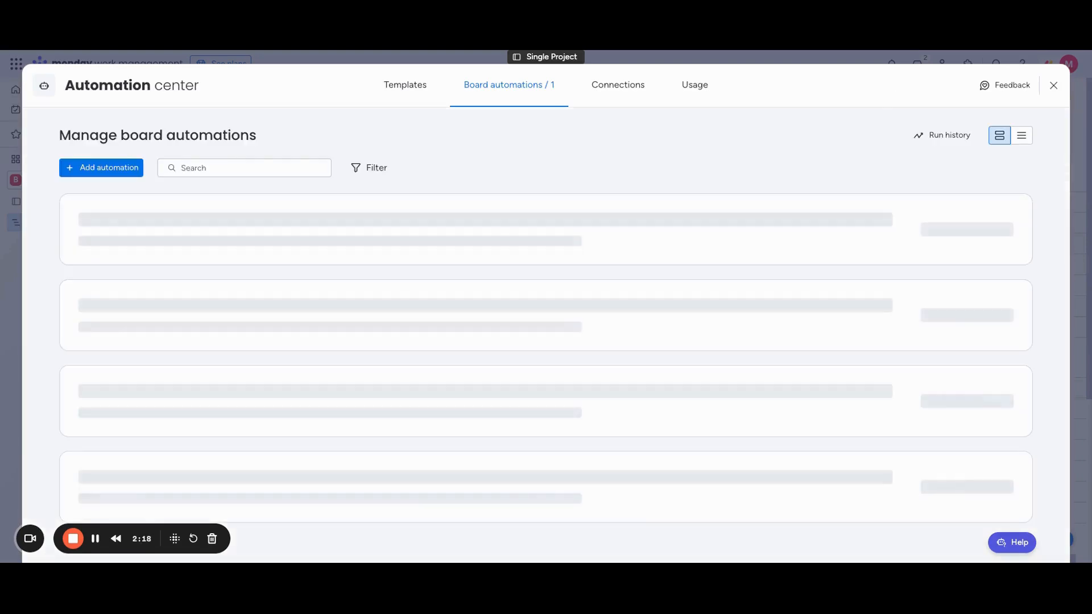
{"action": "left_click", "coordinate": [416, 92]}
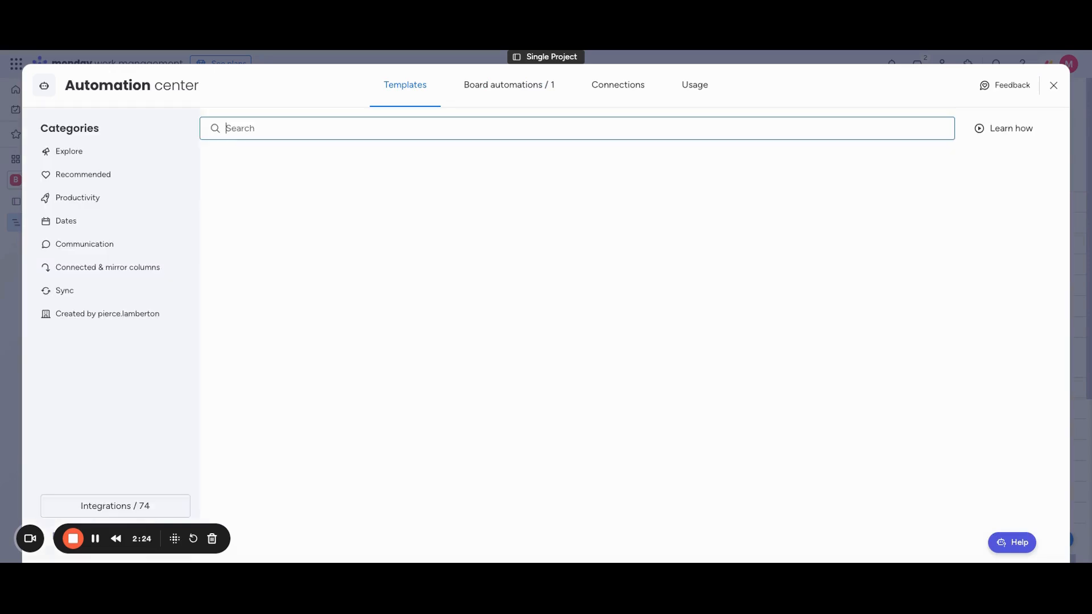
{"action": "type", "text": "t"}
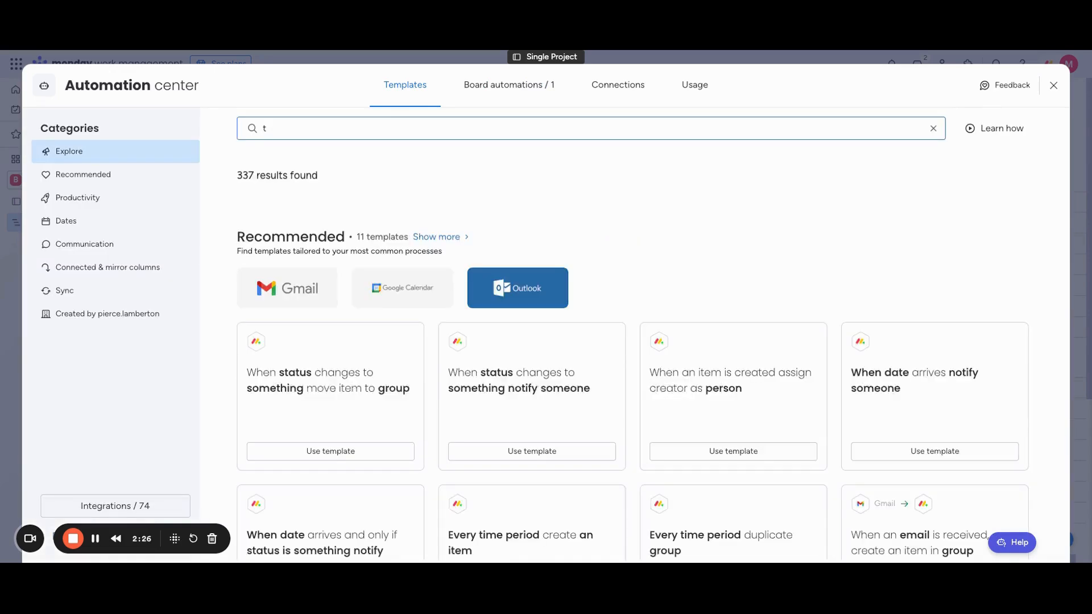
{"action": "type", "text": "ime tracking"}
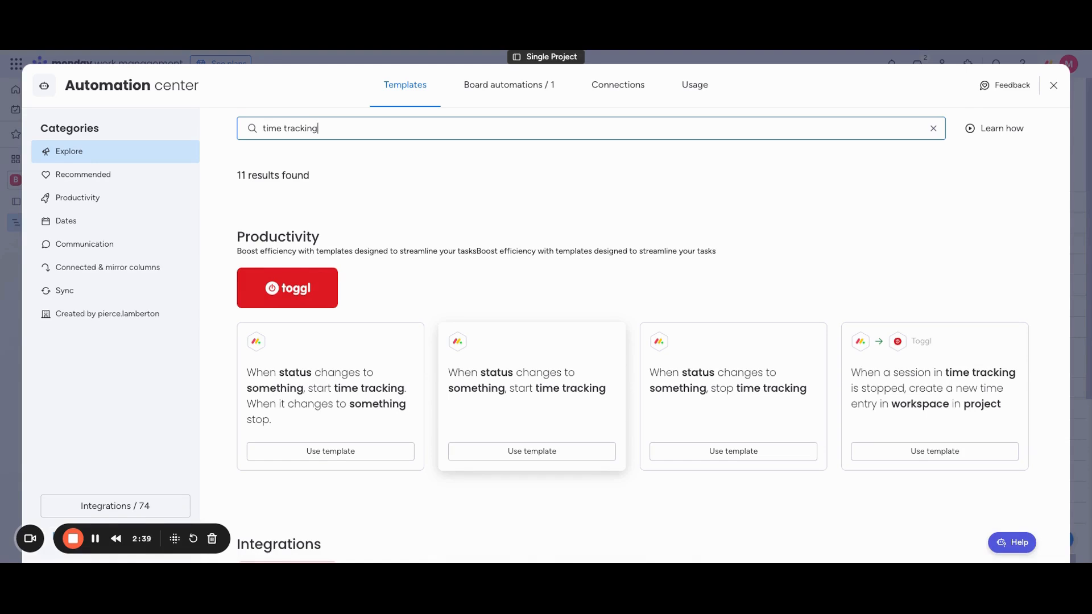
{"action": "left_click", "coordinate": [336, 456]}
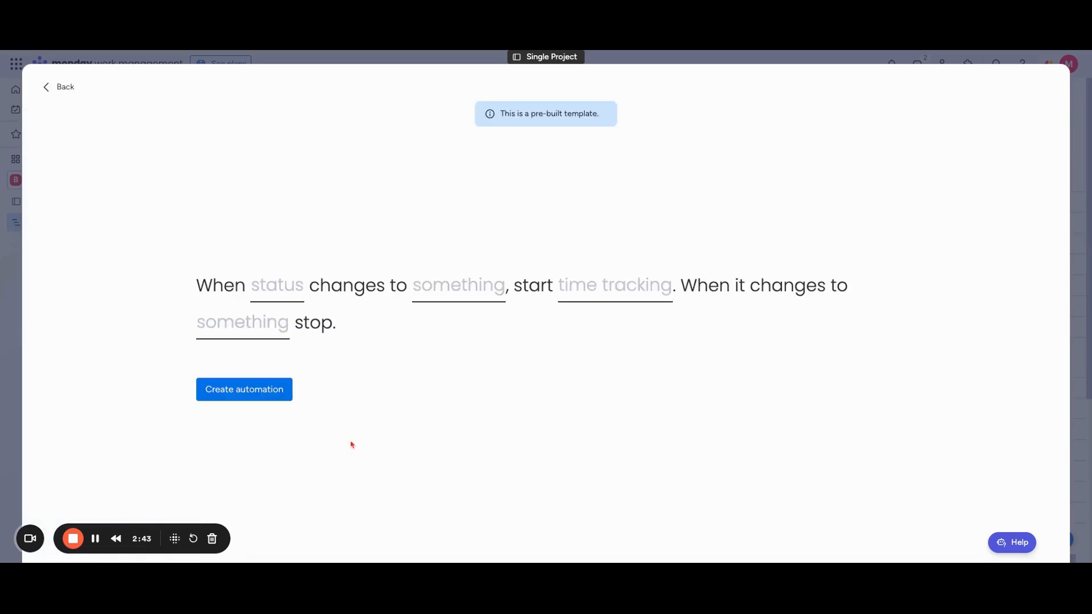
- Create the automation so Time tracking starts when Status changes to Working on it and stops at Done, and return to the board
{"action": "left_click", "coordinate": [283, 288]}
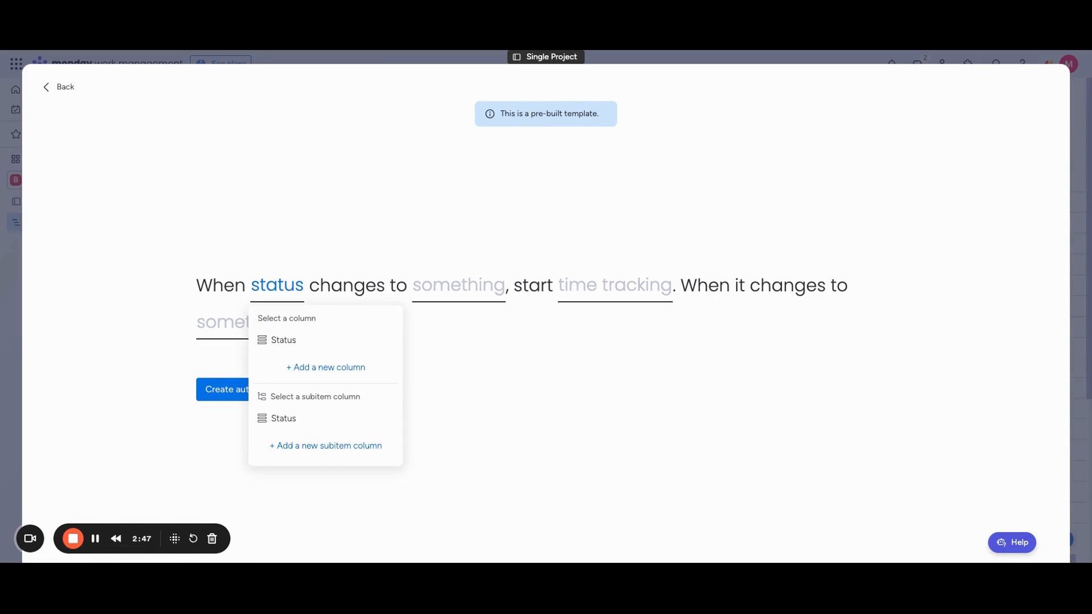
{"action": "left_click", "coordinate": [293, 340]}
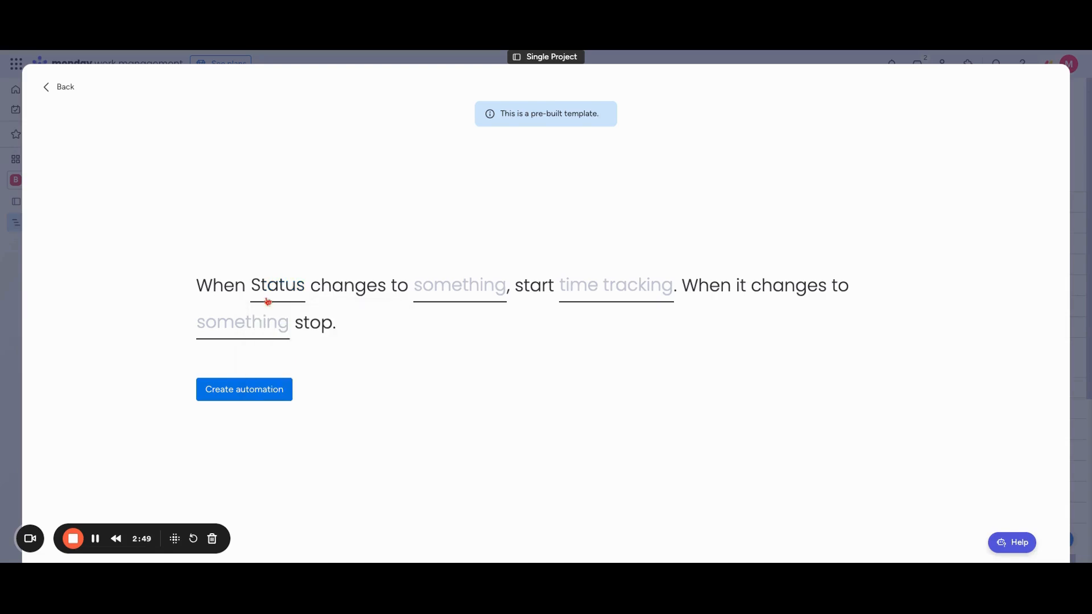
{"action": "left_click", "coordinate": [442, 296]}
{"action": "left_click", "coordinate": [476, 359]}
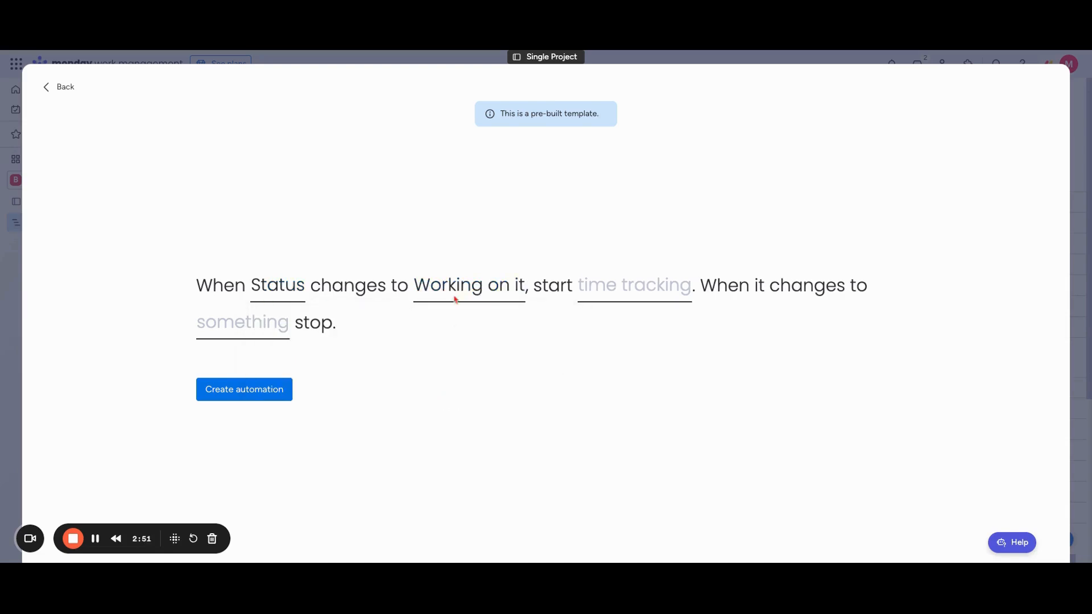
{"action": "left_click", "coordinate": [612, 291]}
{"action": "left_click", "coordinate": [625, 346]}
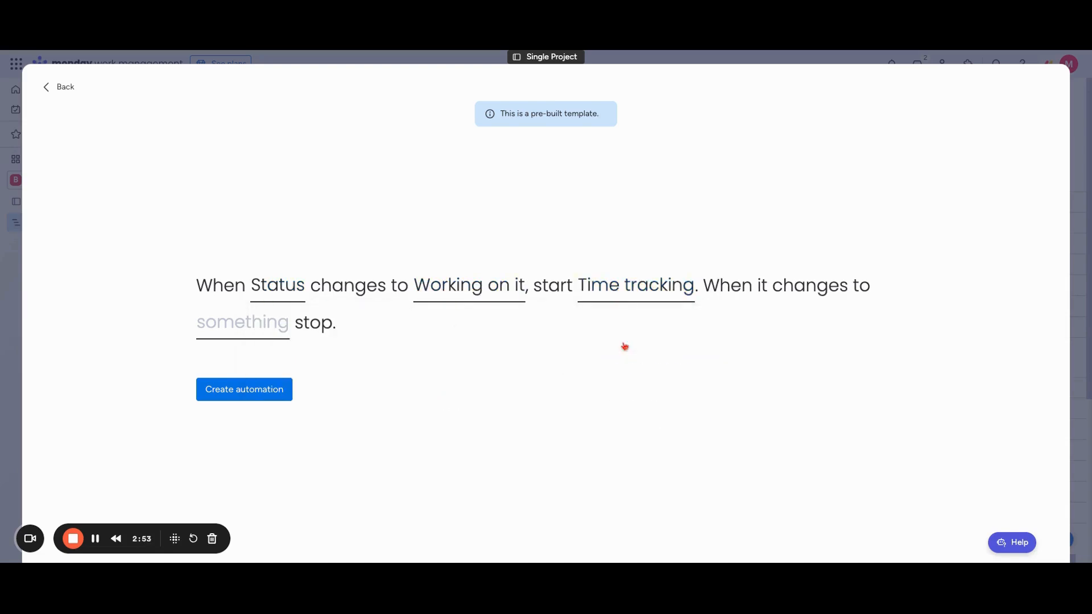
{"action": "left_click", "coordinate": [248, 332]}
{"action": "left_click", "coordinate": [264, 417]}
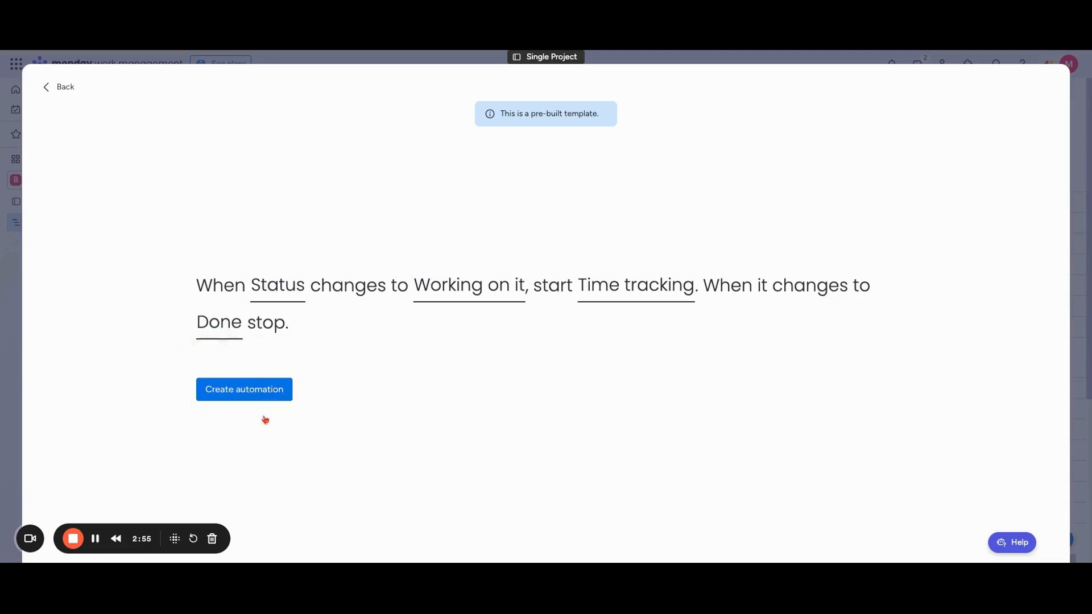
{"action": "left_click", "coordinate": [254, 390]}
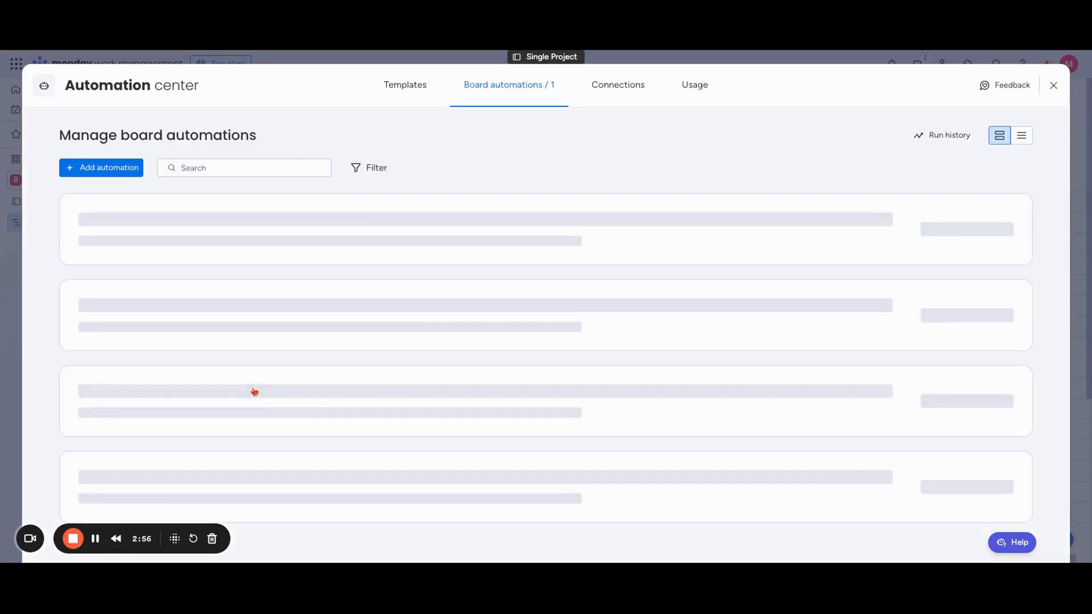
{"action": "left_click", "coordinate": [1055, 87]}
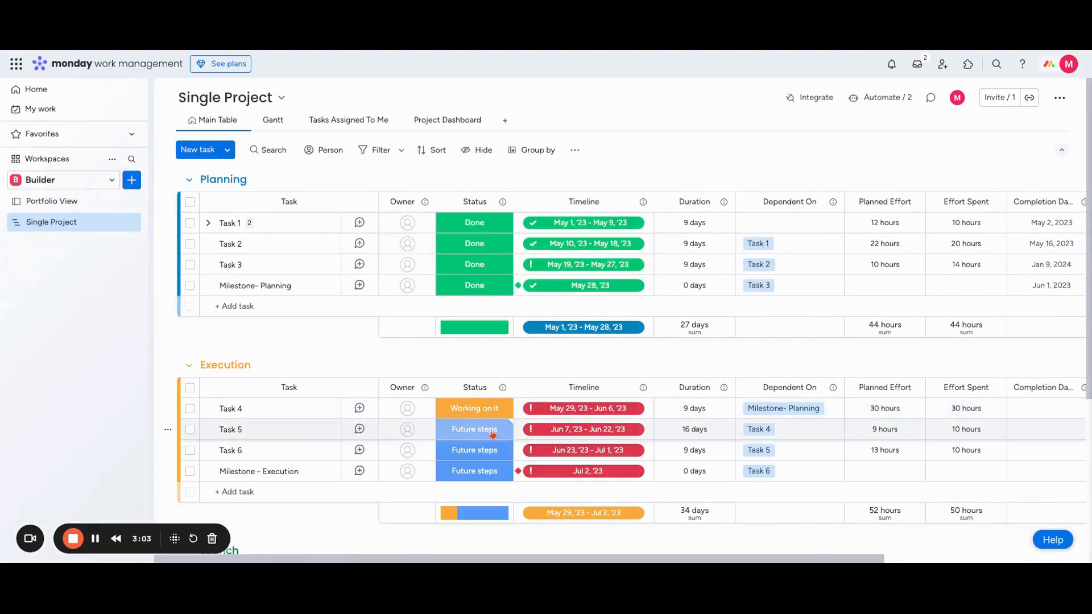
- Set the status of Task 5 in the Execution group to Working on it and check its time tracking
{"action": "left_click", "coordinate": [492, 435]}
{"action": "left_click", "coordinate": [456, 253]}
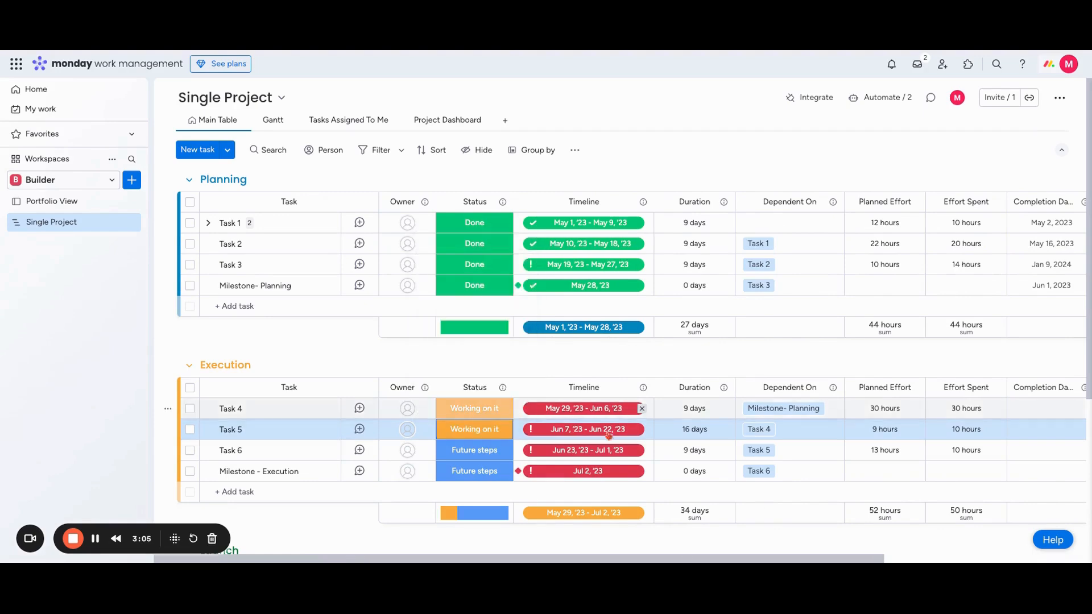
{"action": "scroll", "coordinate": [608, 435], "scroll_direction": "right", "scroll_amount": 5}
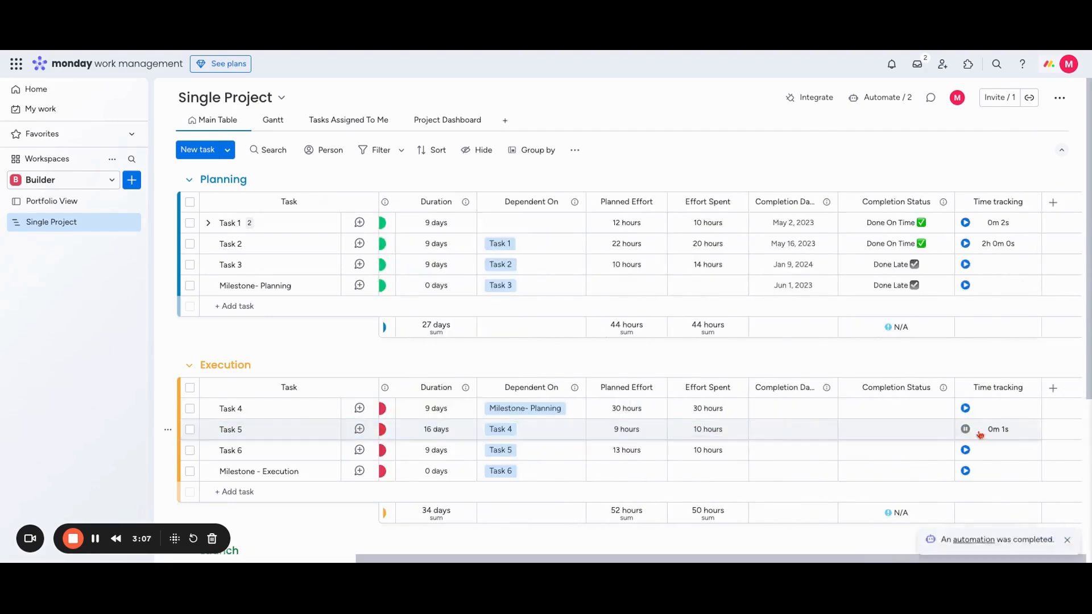
- Change the status of Task 5 to Done and check its time tracking entry
{"action": "scroll", "coordinate": [984, 434], "scroll_direction": "left", "scroll_amount": 4}
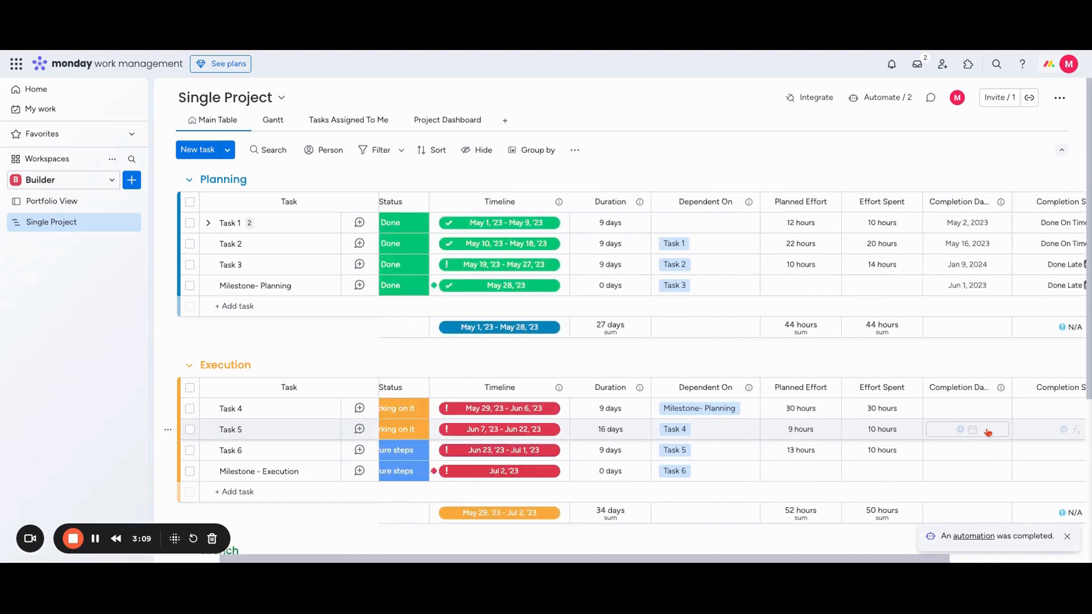
{"action": "scroll", "coordinate": [988, 433], "scroll_direction": "left", "scroll_amount": 2}
{"action": "left_click", "coordinate": [474, 429]}
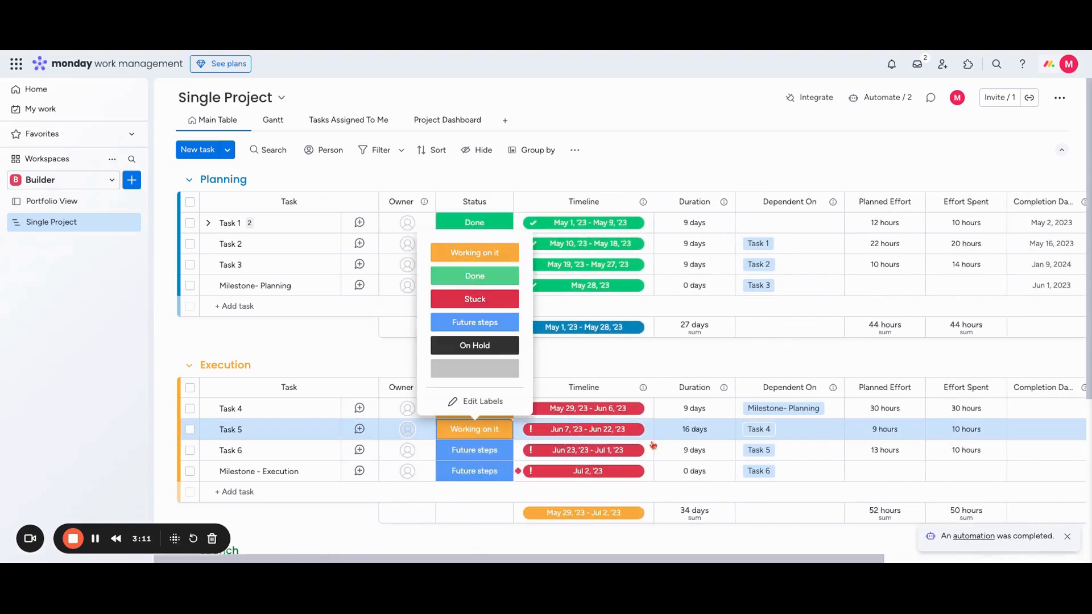
{"action": "scroll", "coordinate": [732, 441], "scroll_direction": "right", "scroll_amount": 5}
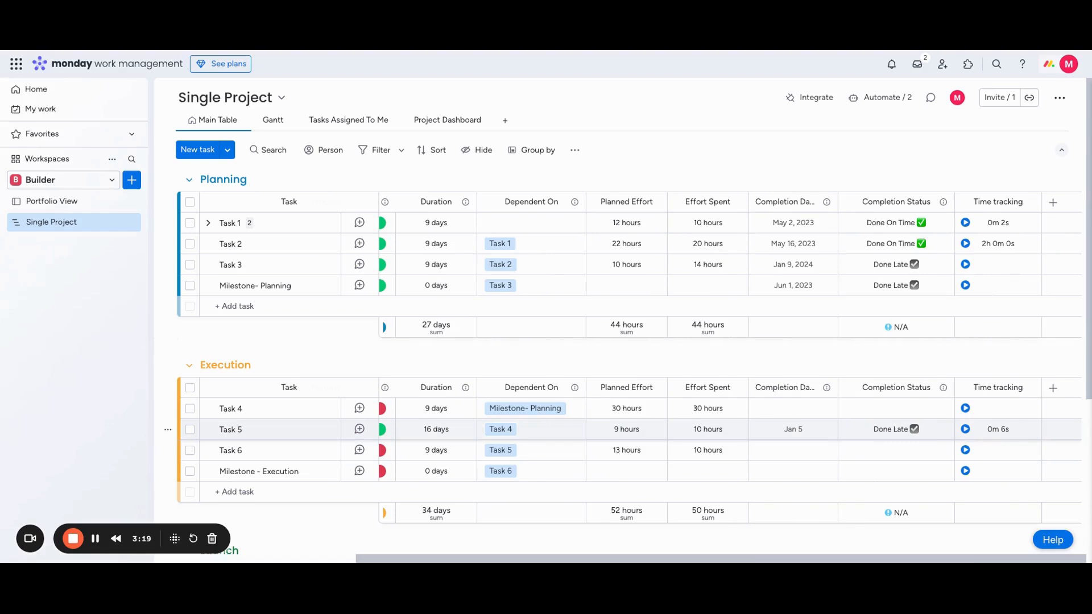
{"action": "scroll", "coordinate": [1001, 241], "scroll_direction": "left", "scroll_amount": 5}
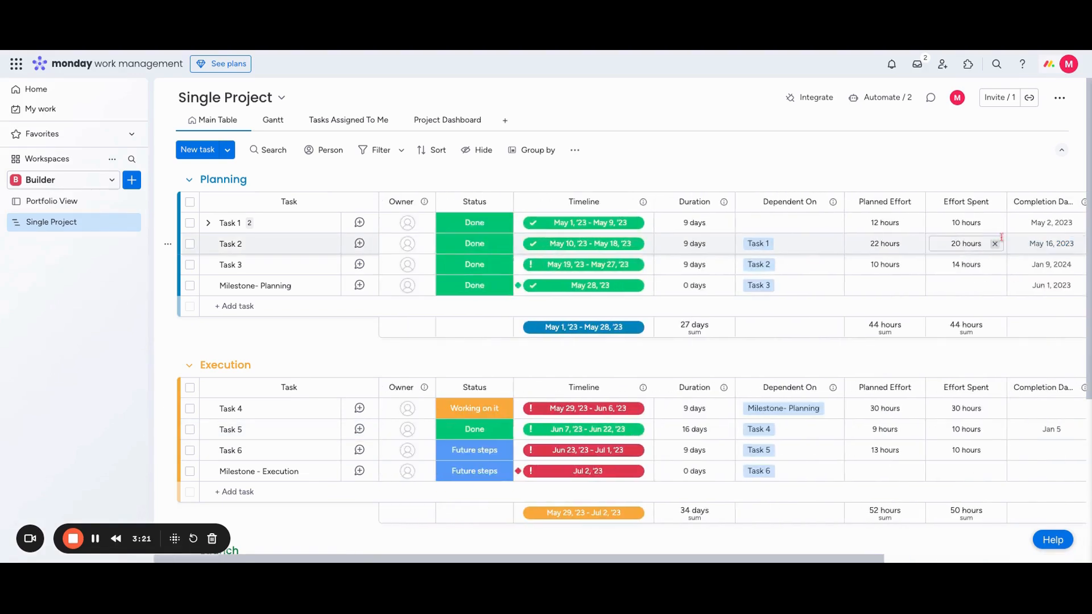
{"action": "scroll", "coordinate": [1001, 237], "scroll_direction": "right", "scroll_amount": 5}
{"action": "scroll", "coordinate": [788, 241], "scroll_direction": "left", "scroll_amount": 2}
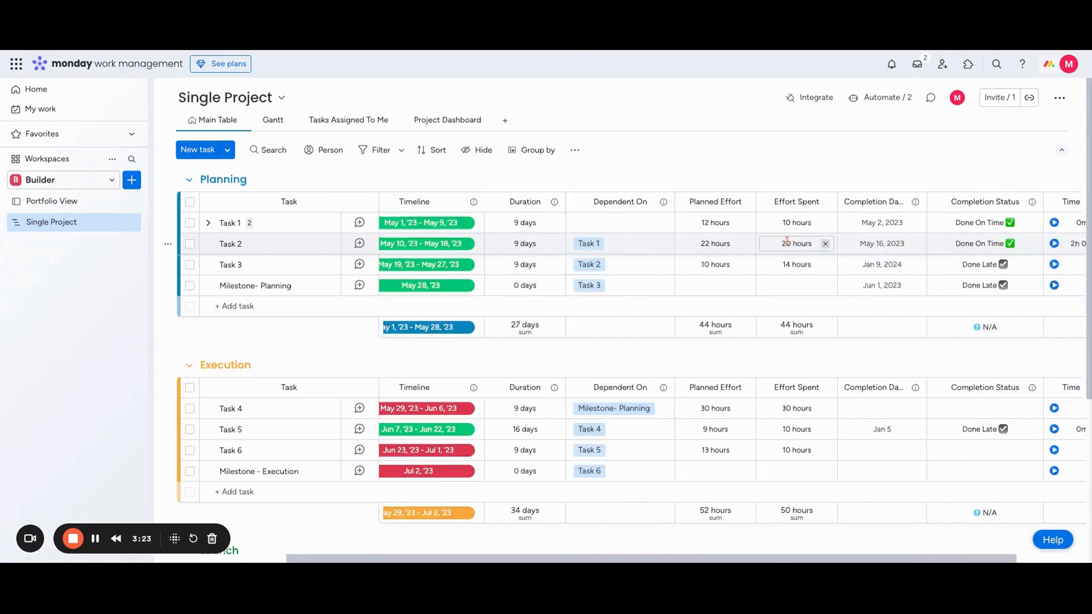
{"action": "scroll", "coordinate": [788, 241], "scroll_direction": "left", "scroll_amount": 3}
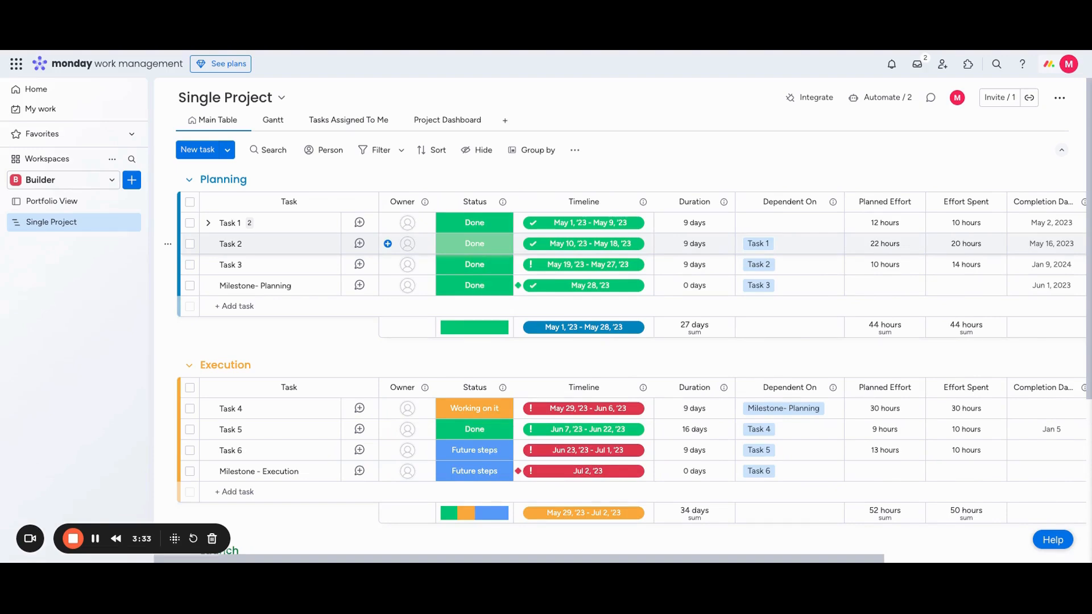
- Add a Formula column to the board after the Time tracking column
{"action": "scroll", "coordinate": [870, 253], "scroll_direction": "right", "scroll_amount": 5}
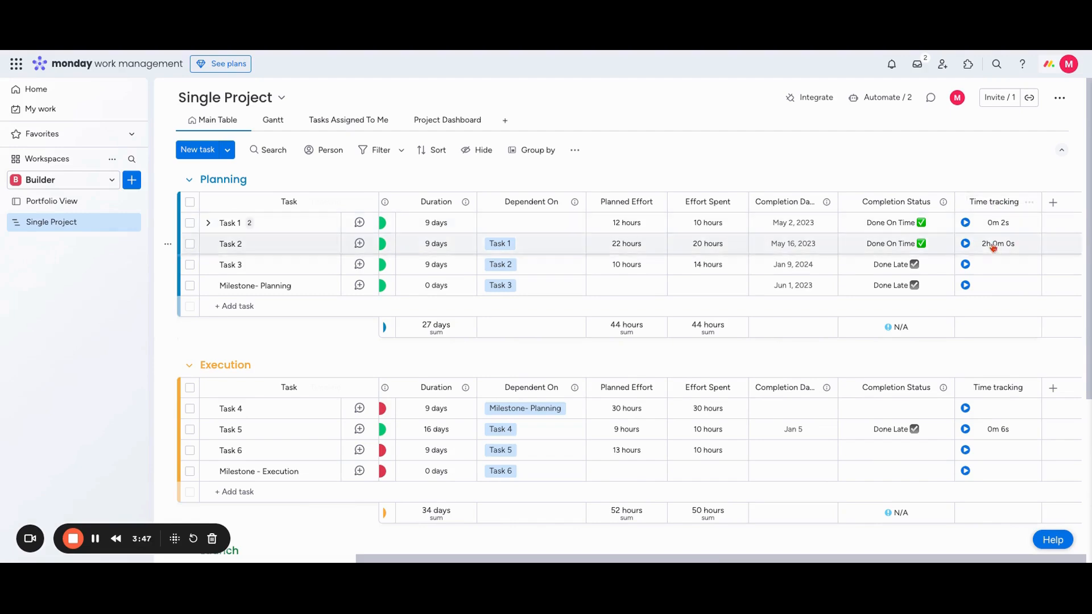
{"action": "left_click", "coordinate": [1053, 203]}
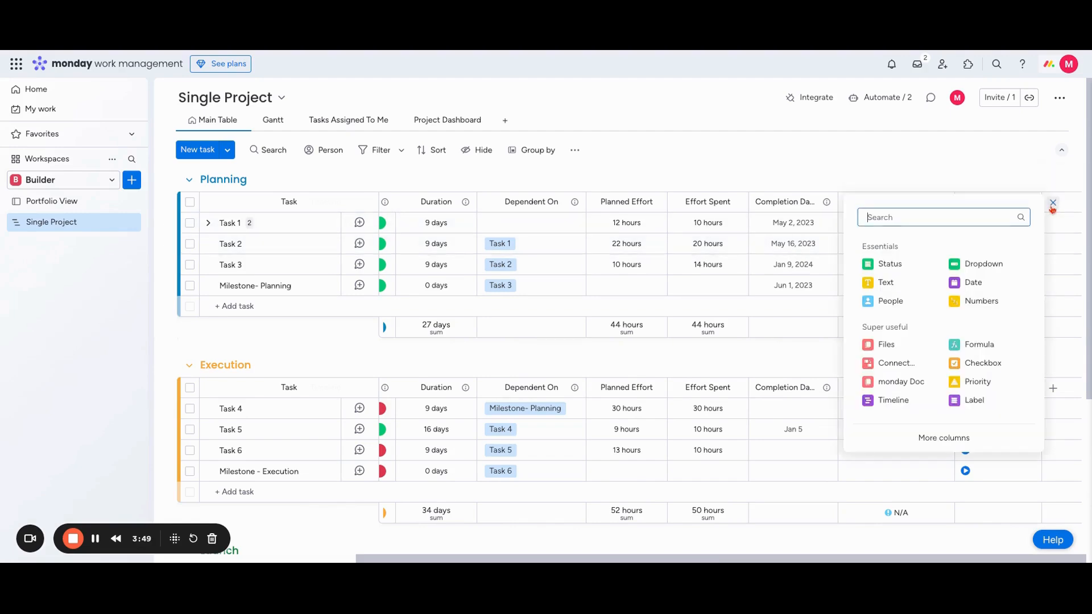
{"action": "left_click", "coordinate": [980, 345]}
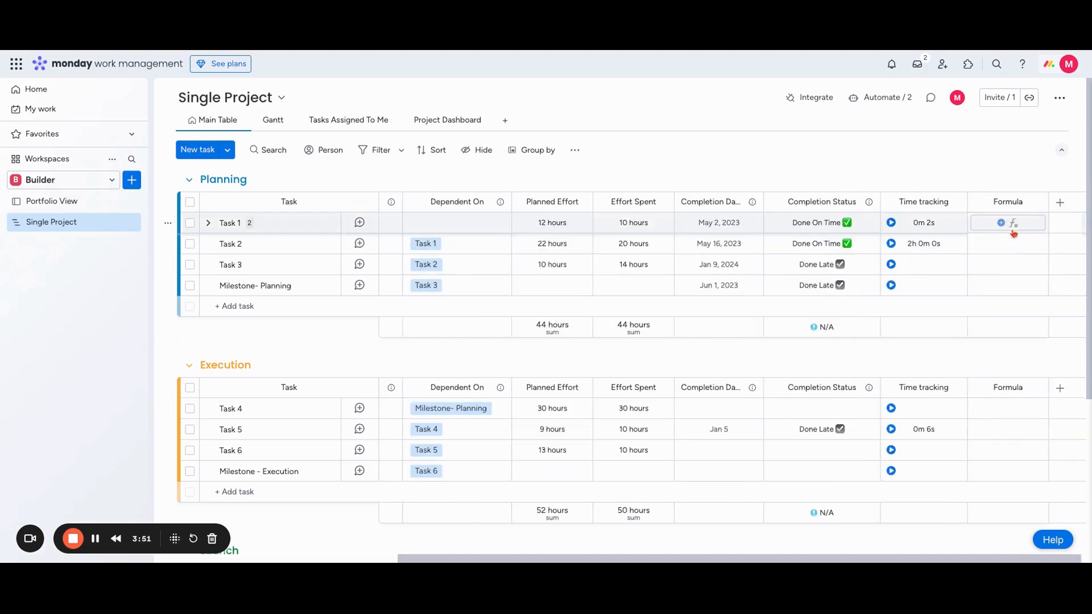
{"action": "left_click", "coordinate": [1014, 228]}
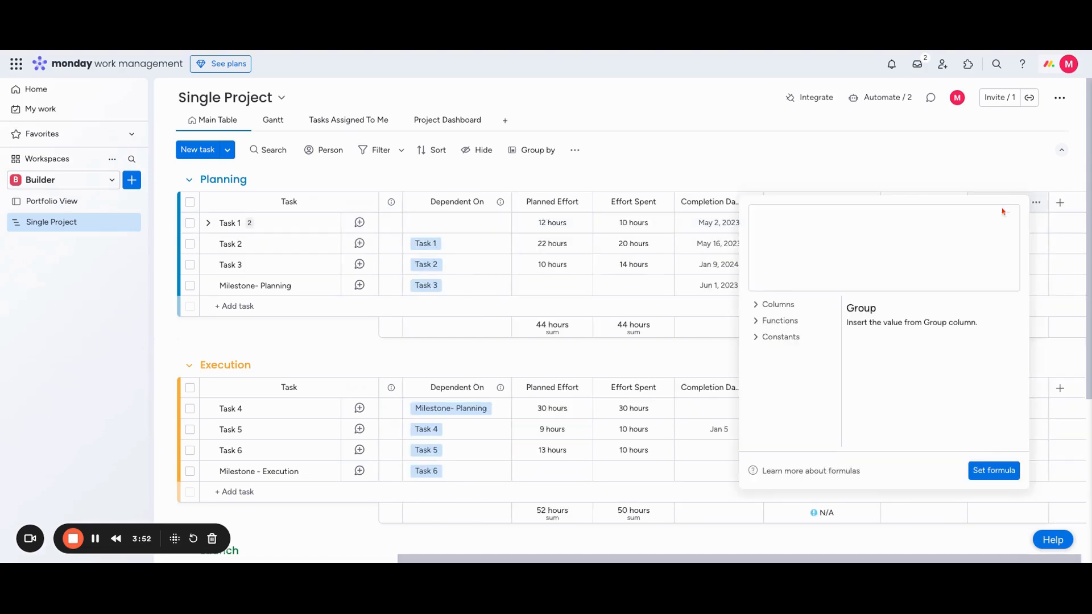
{"action": "left_click", "coordinate": [756, 301]}
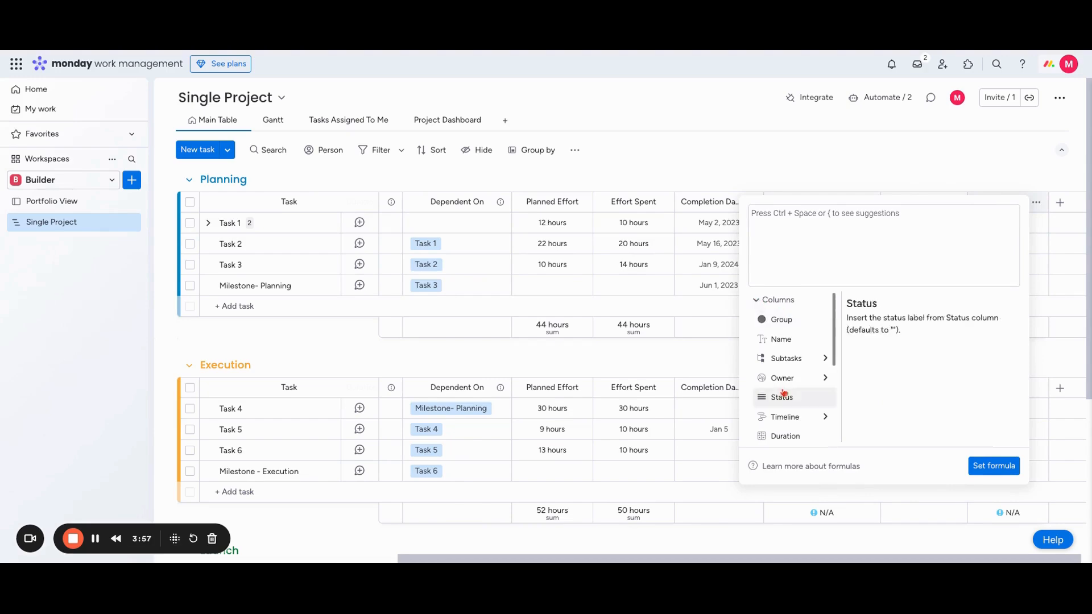
{"action": "scroll", "coordinate": [785, 392], "scroll_direction": "down", "scroll_amount": 3}
{"action": "scroll", "coordinate": [784, 392], "scroll_direction": "down", "scroll_amount": 1}
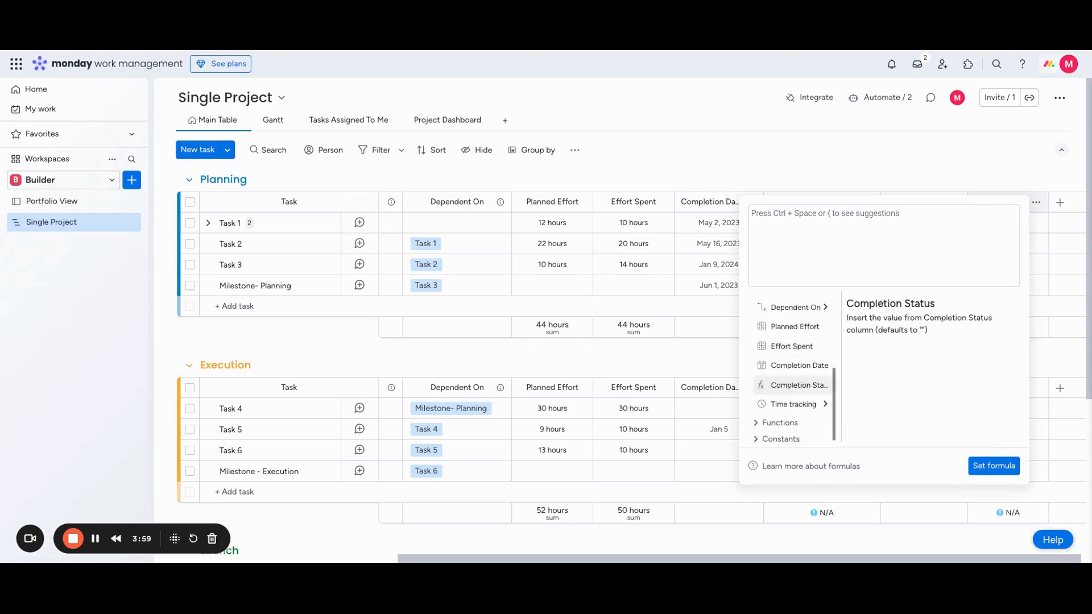
{"action": "left_click", "coordinate": [826, 405]}
{"action": "scroll", "coordinate": [808, 401], "scroll_direction": "down", "scroll_amount": 3}
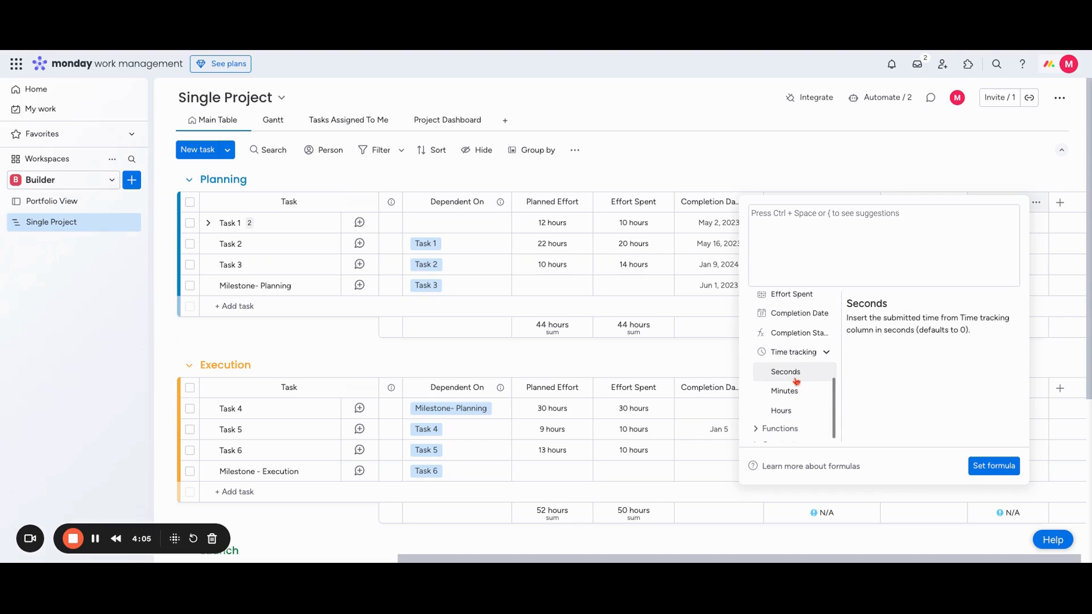
{"action": "left_click", "coordinate": [787, 412]}
{"action": "left_click", "coordinate": [800, 392]}
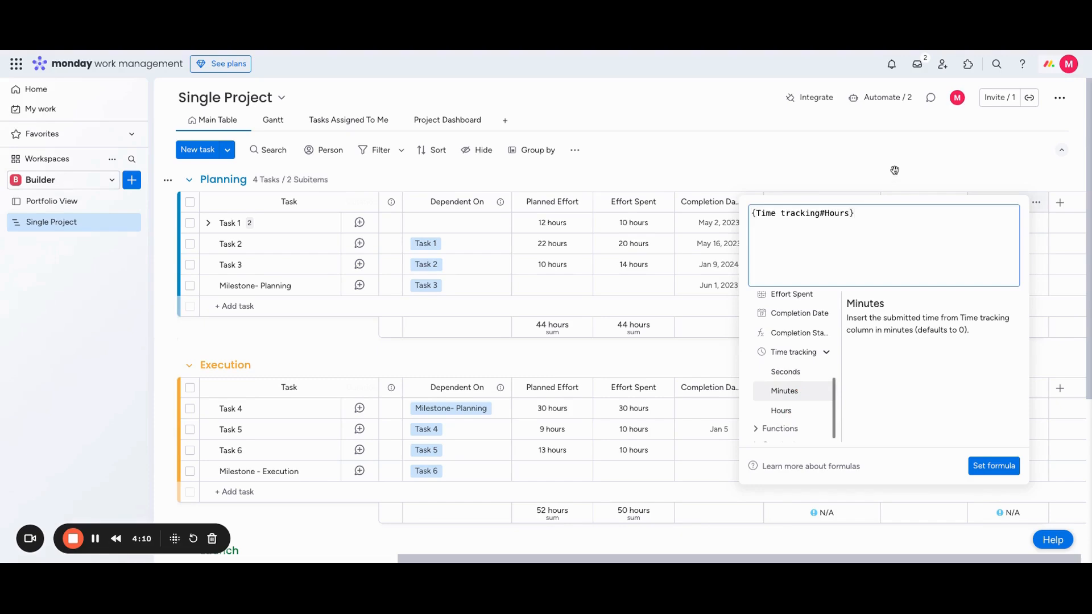
{"action": "left_click", "coordinate": [894, 170]}
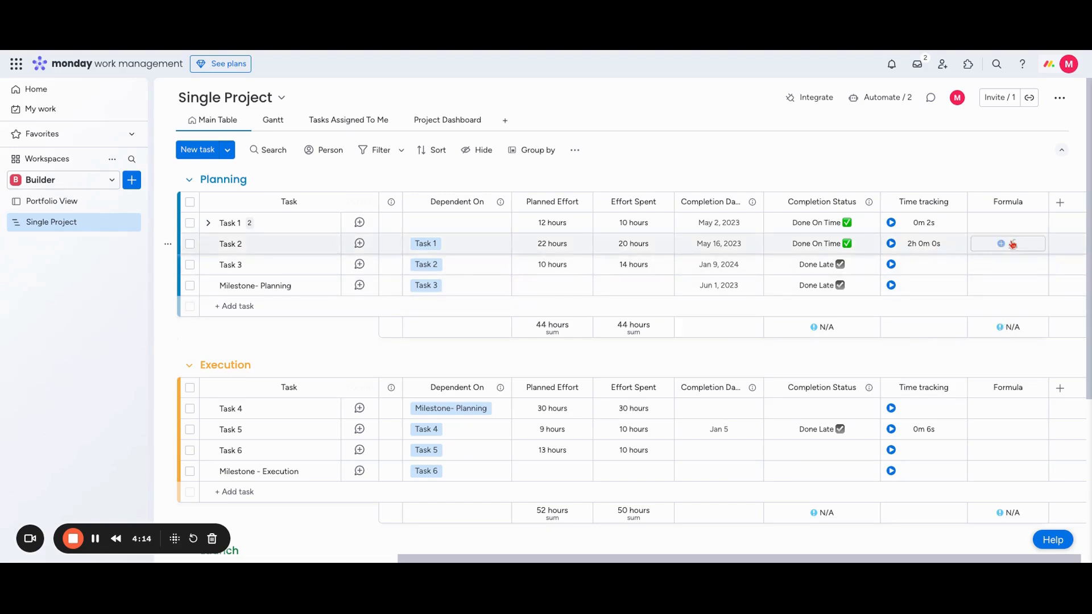
- Set the Formula column's formula to {Time tracking#Hours}
{"action": "left_click", "coordinate": [1001, 265]}
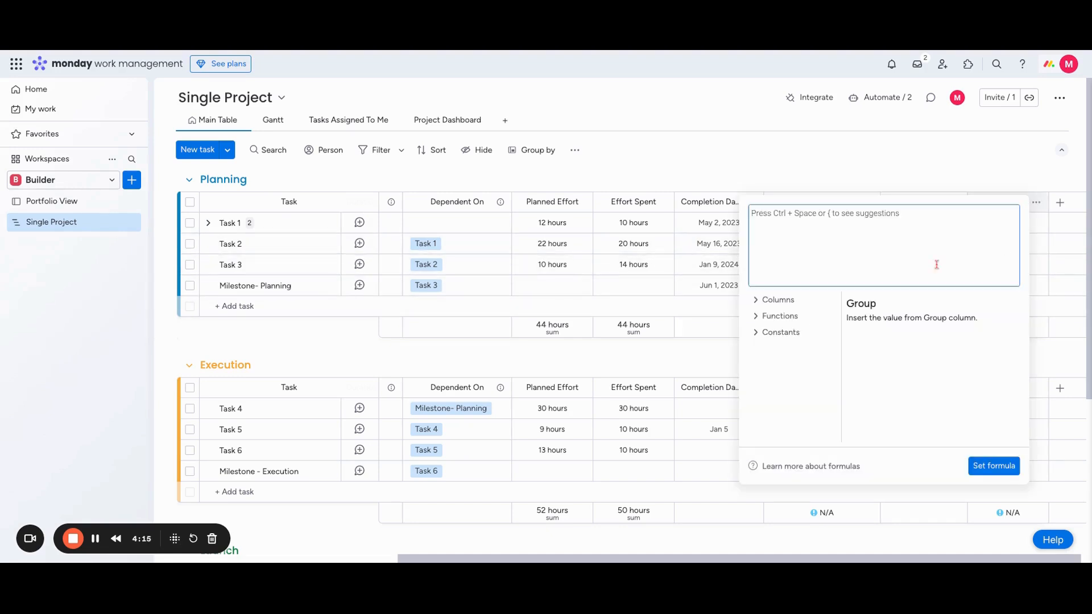
{"action": "left_click", "coordinate": [765, 300]}
{"action": "scroll", "coordinate": [785, 376], "scroll_direction": "down", "scroll_amount": 3}
{"action": "scroll", "coordinate": [796, 418], "scroll_direction": "down", "scroll_amount": 3}
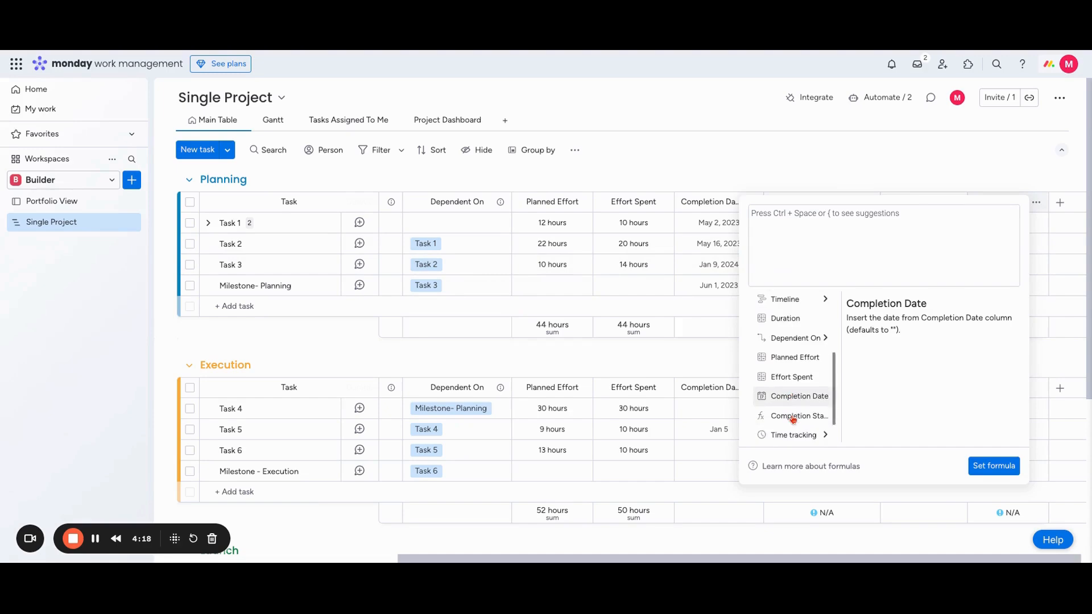
{"action": "left_click", "coordinate": [816, 409]}
{"action": "left_click", "coordinate": [816, 410]}
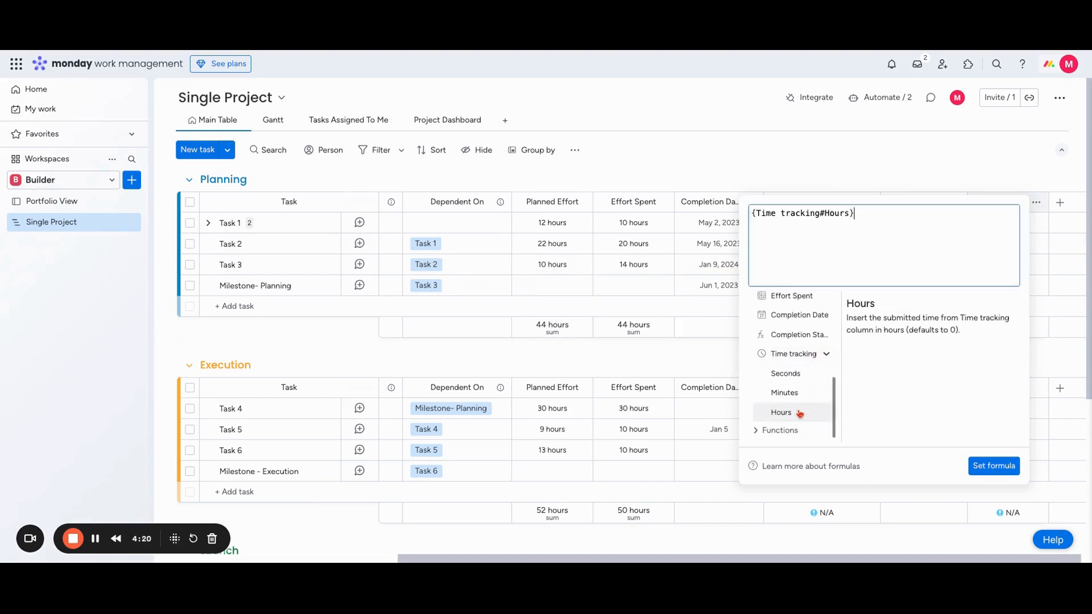
{"action": "left_click", "coordinate": [995, 466]}
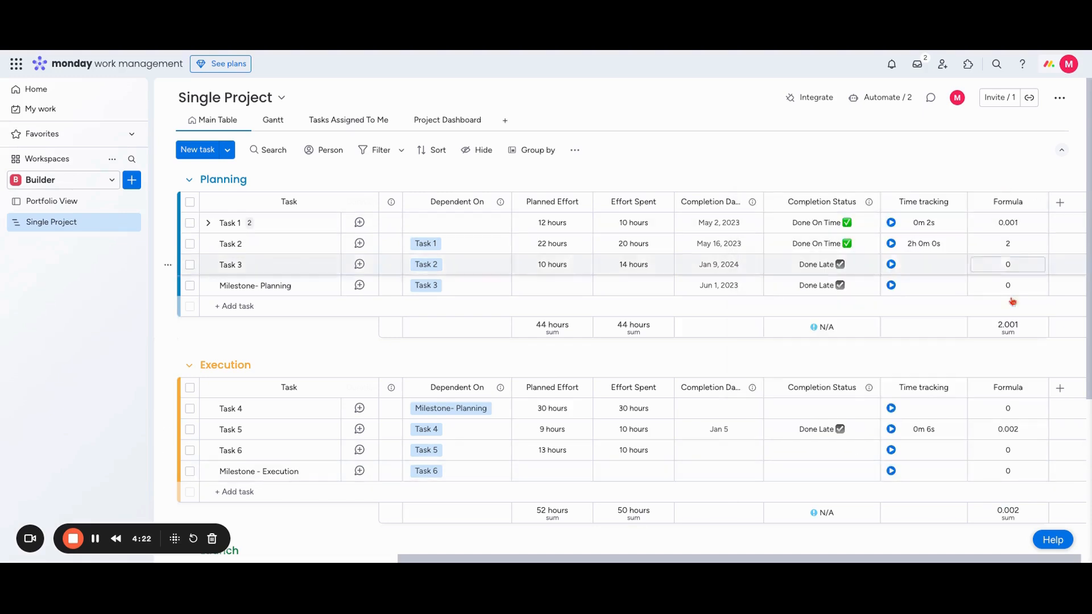
- Set the Formula column's unit to Hours and check the column's formula
{"action": "left_click", "coordinate": [1008, 328]}
{"action": "left_click", "coordinate": [860, 351]}
{"action": "type", "text": "Hour"}
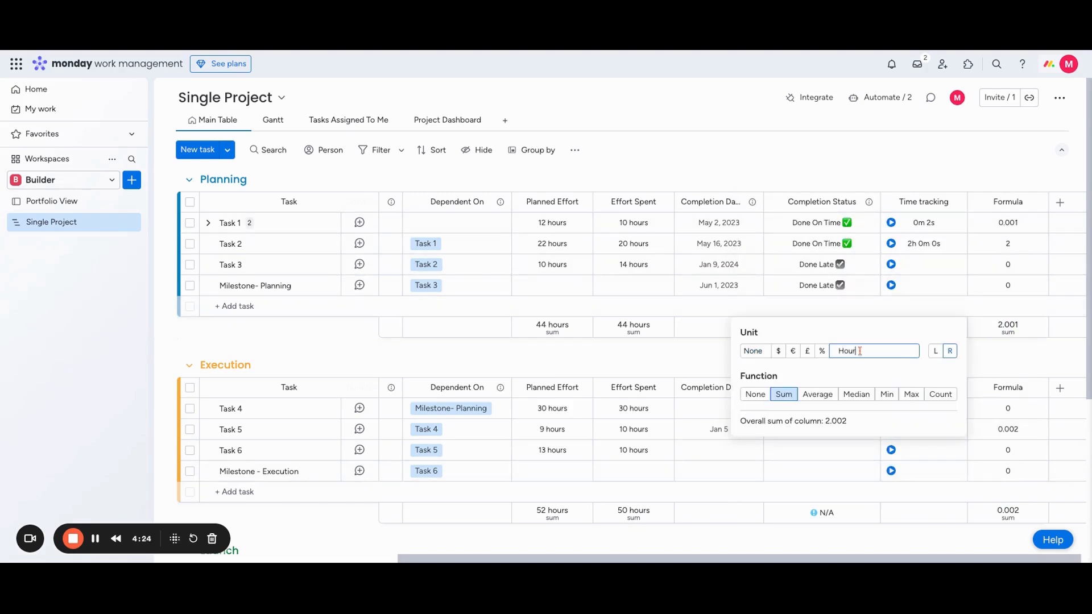
{"action": "type", "text": "s"}
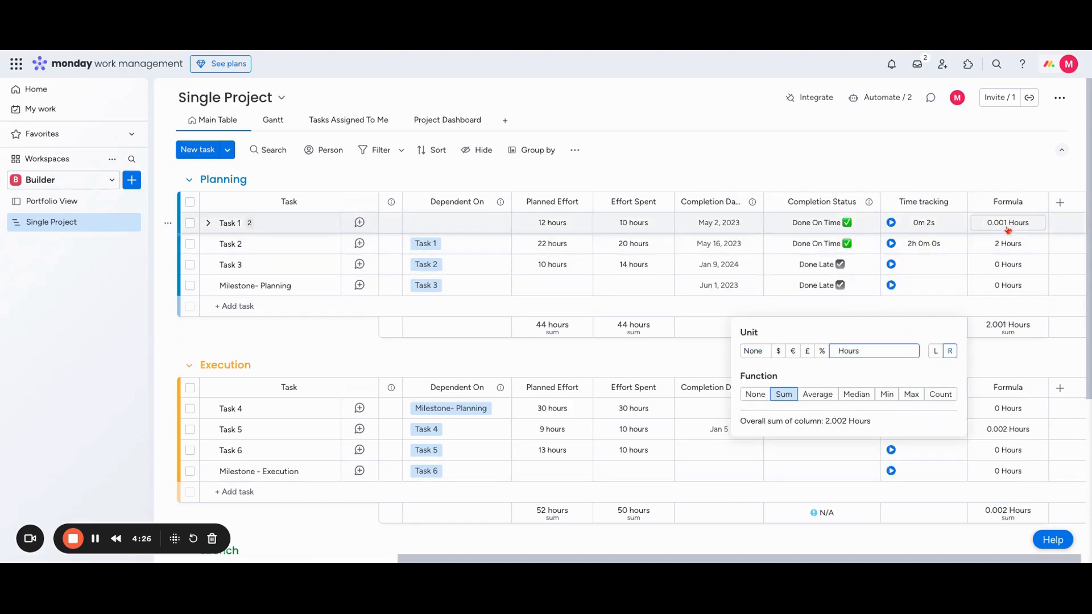
{"action": "left_click", "coordinate": [1012, 227]}
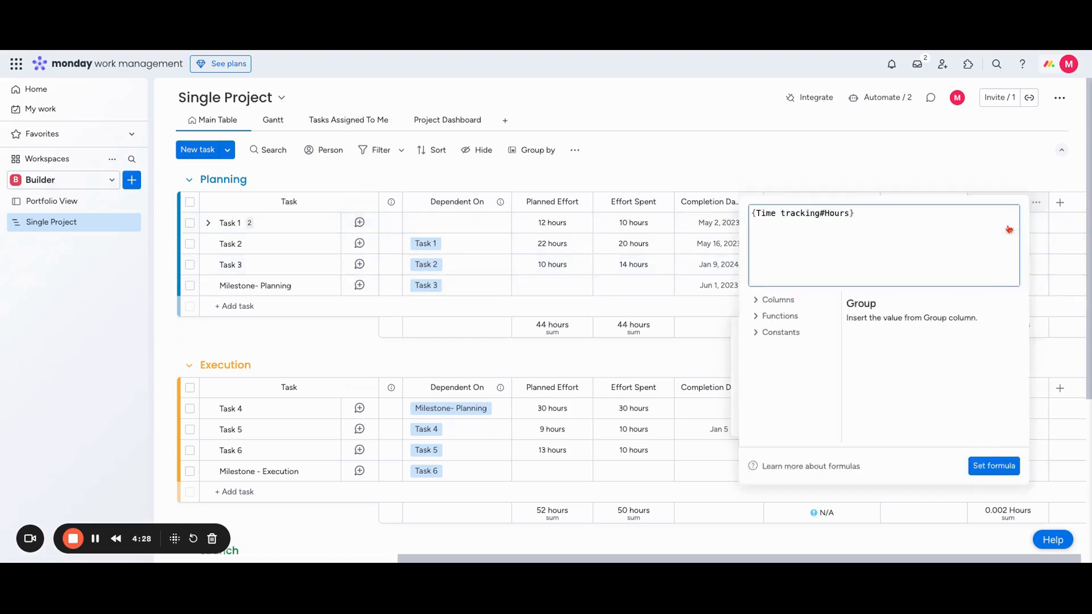
{"action": "left_click", "coordinate": [1000, 184]}
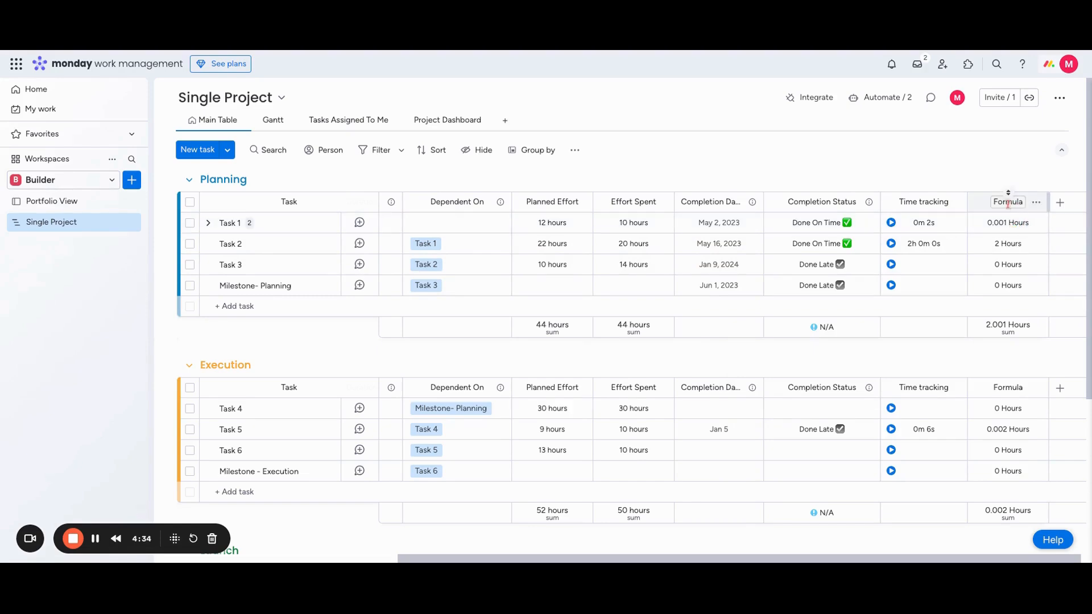
- Rename the Formula column as Hours
{"action": "left_click", "coordinate": [1008, 203]}
{"action": "type", "text": "Hours"}
{"action": "key", "text": "Return"}
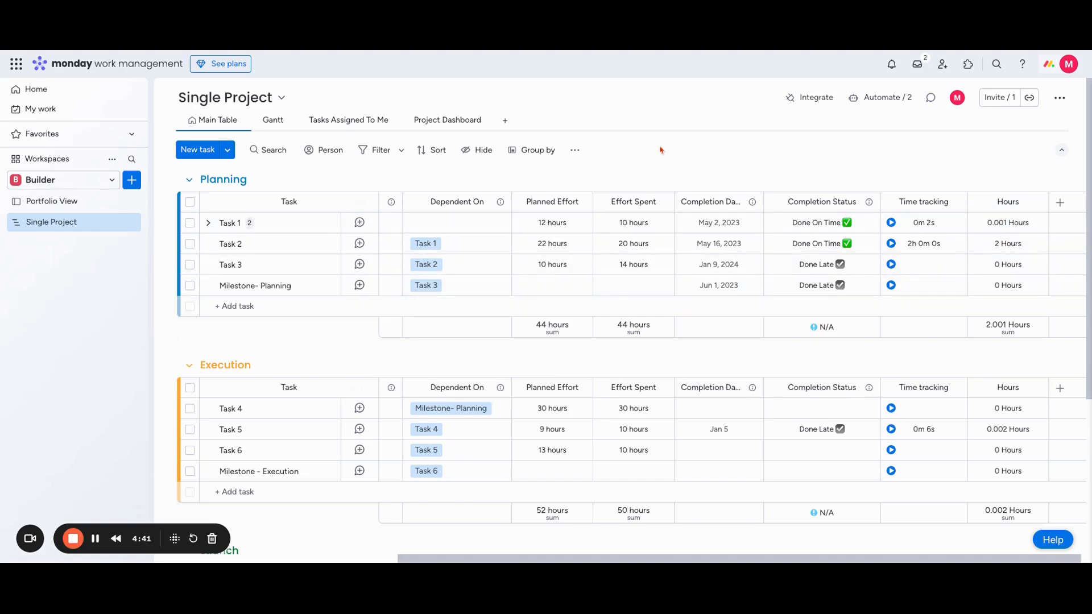
- Open the Project Dashboard view and add a Chart widget to it
{"action": "left_click", "coordinate": [445, 121]}
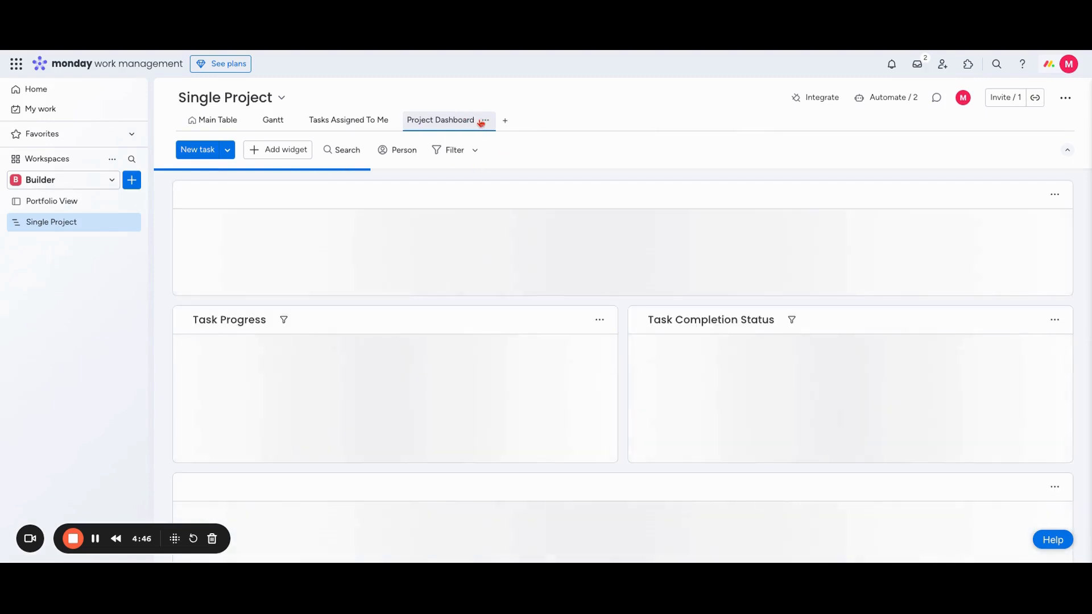
{"action": "left_click", "coordinate": [275, 150]}
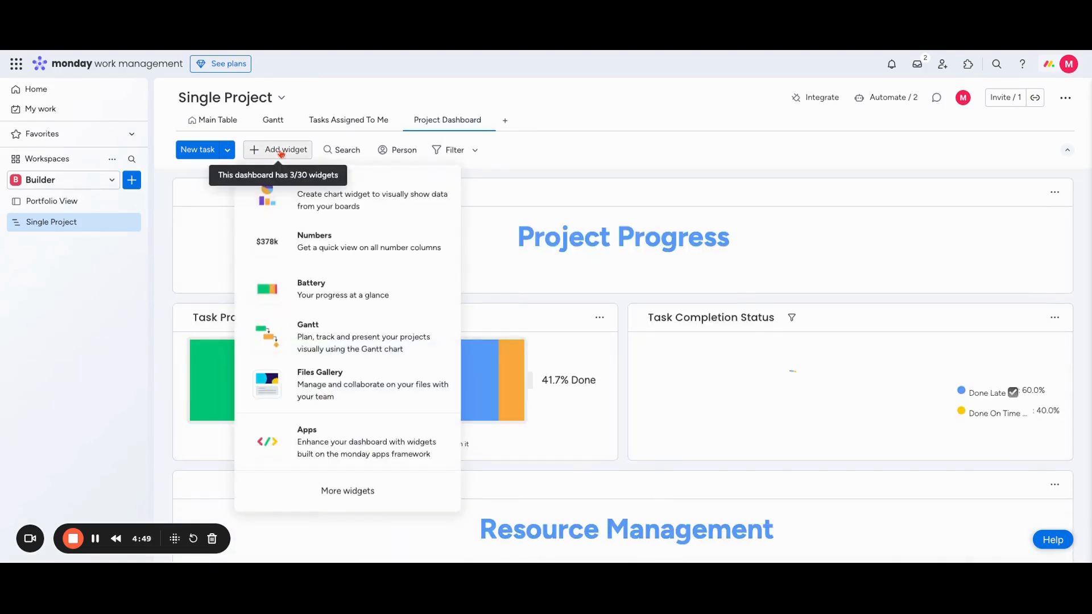
{"action": "left_click", "coordinate": [307, 197]}
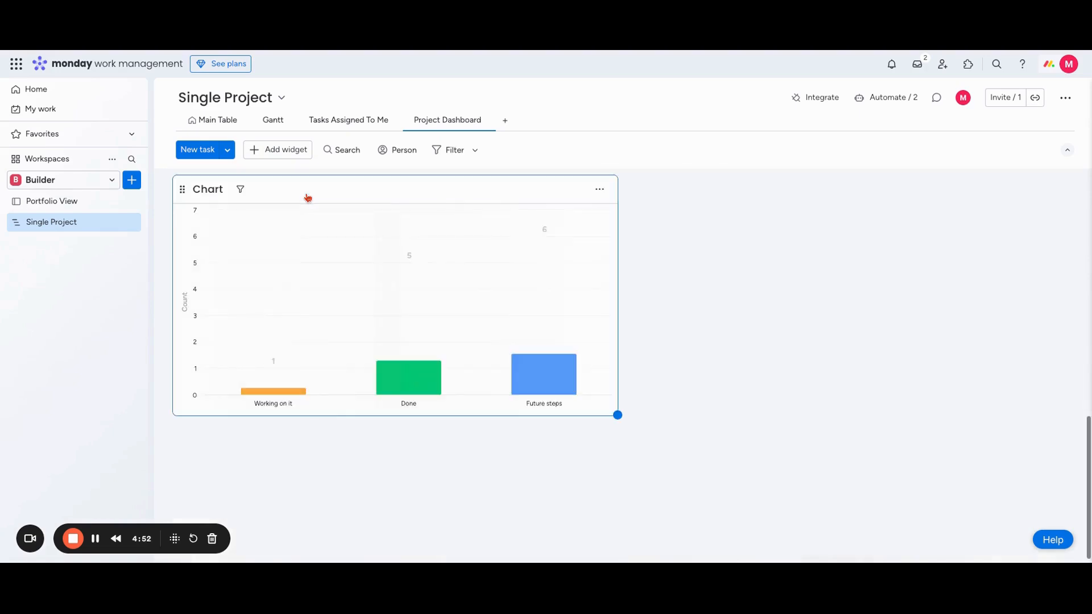
- Open the new chart's settings and set its X-axis to the Owner column, leaving the subitems without a column
{"action": "left_click", "coordinate": [599, 189]}
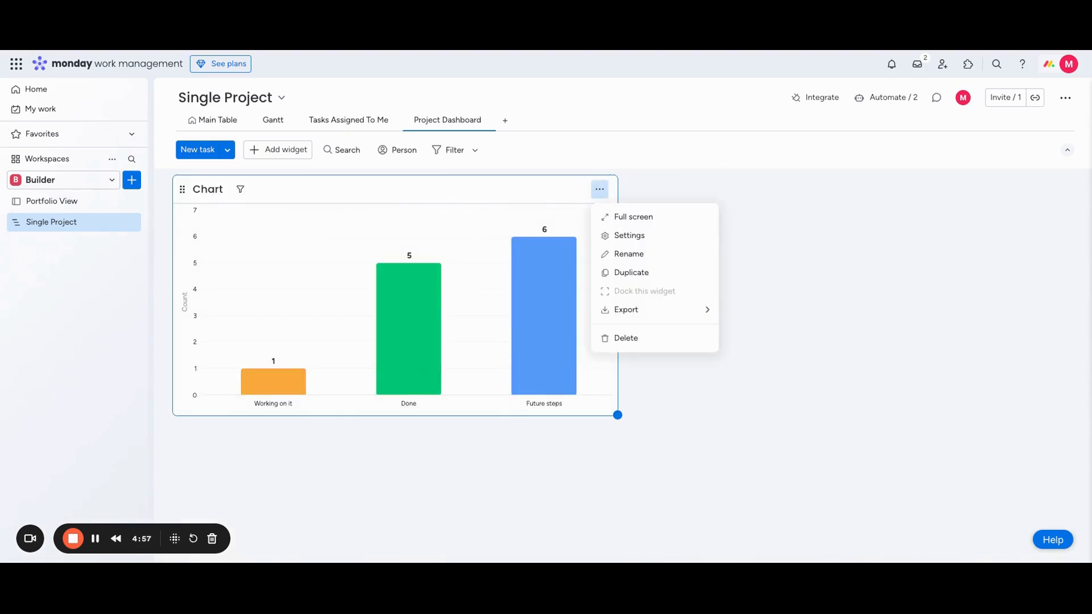
{"action": "left_click", "coordinate": [630, 239]}
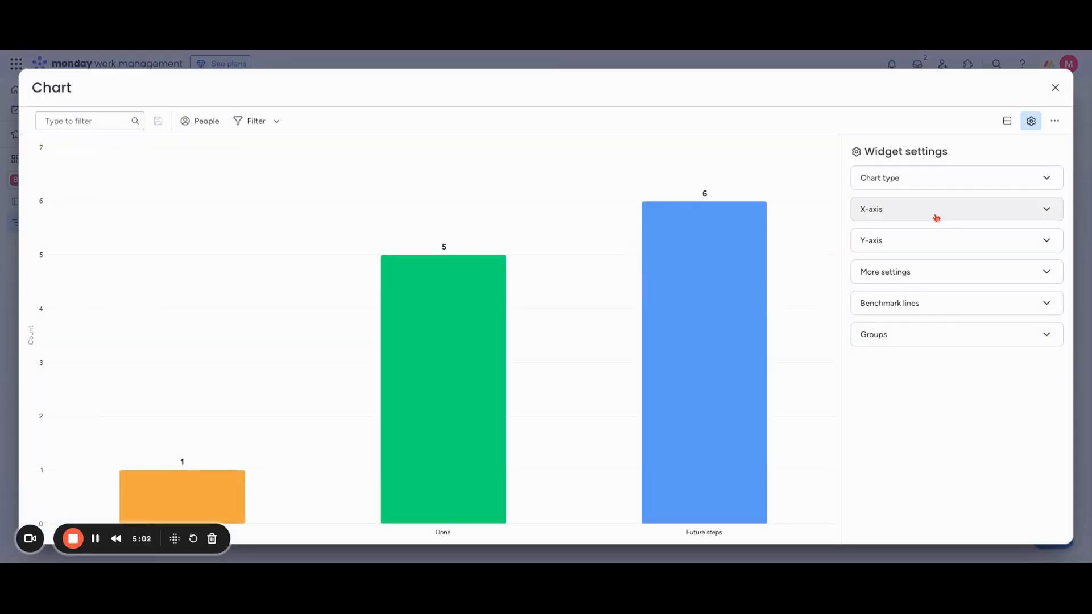
{"action": "left_click", "coordinate": [913, 216]}
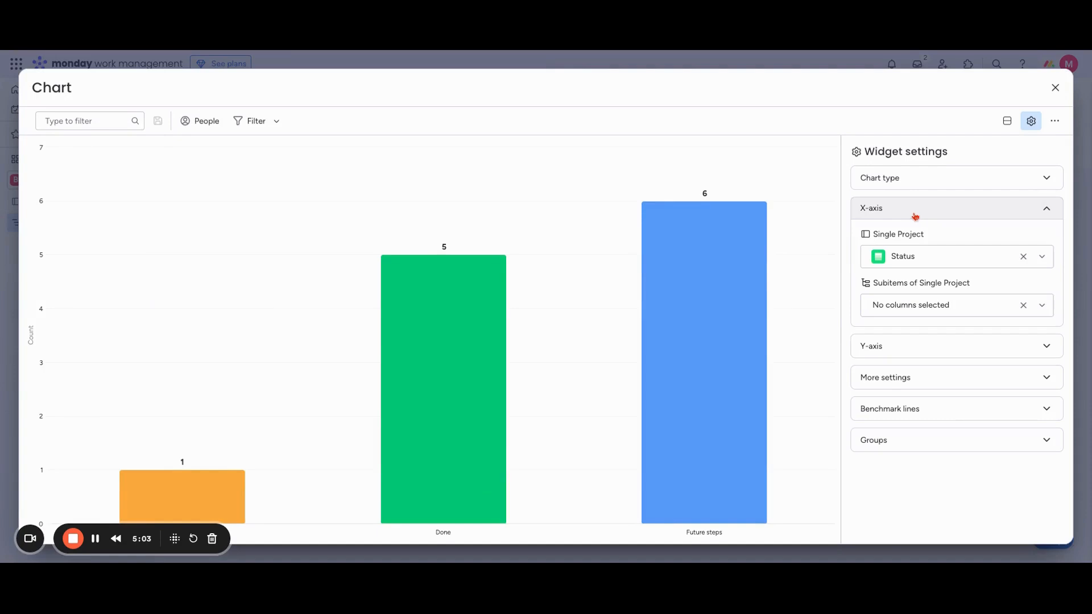
{"action": "left_click", "coordinate": [941, 256]}
{"action": "scroll", "coordinate": [940, 300], "scroll_direction": "down", "scroll_amount": 1}
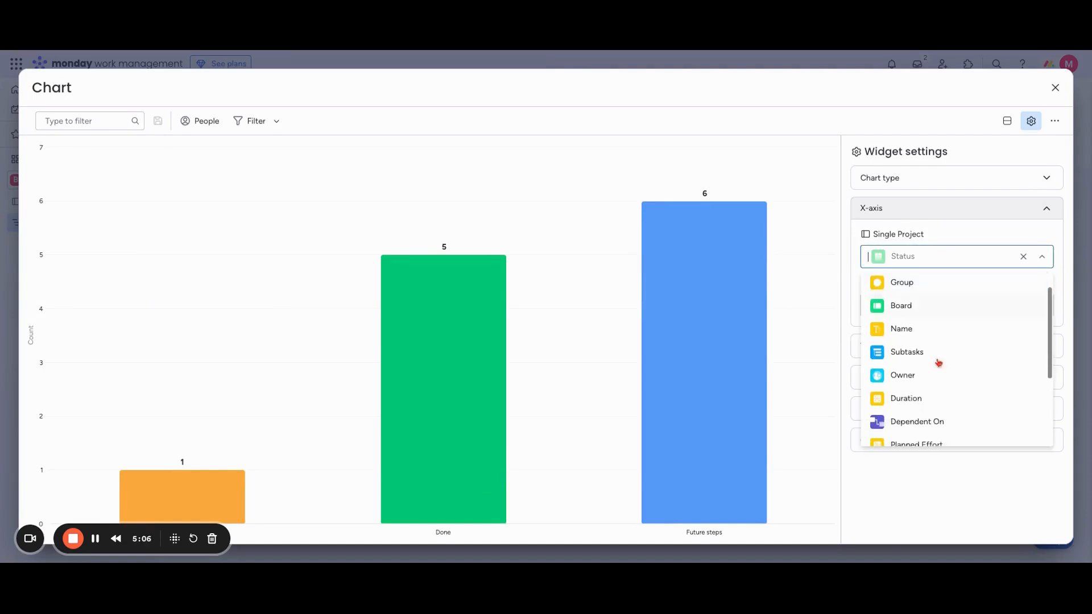
{"action": "left_click", "coordinate": [941, 378]}
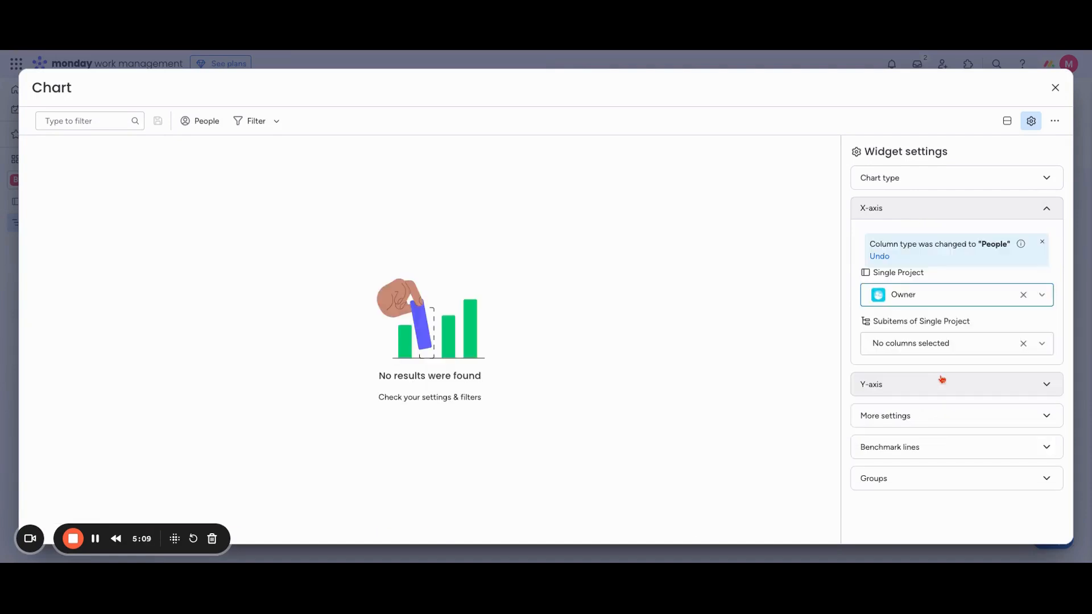
{"action": "left_click", "coordinate": [939, 341]}
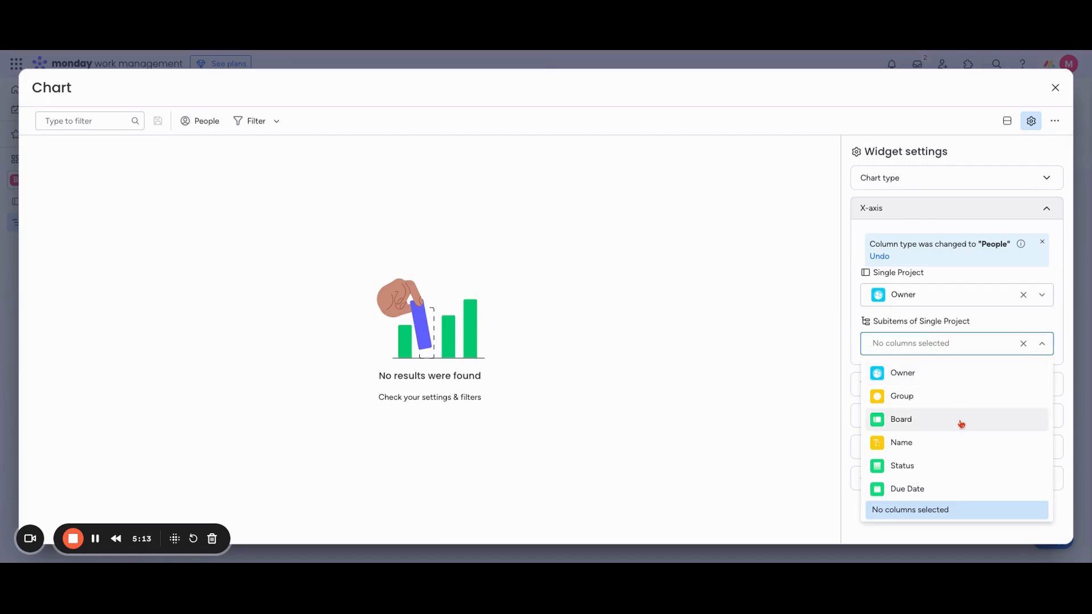
{"action": "left_click", "coordinate": [1023, 344]}
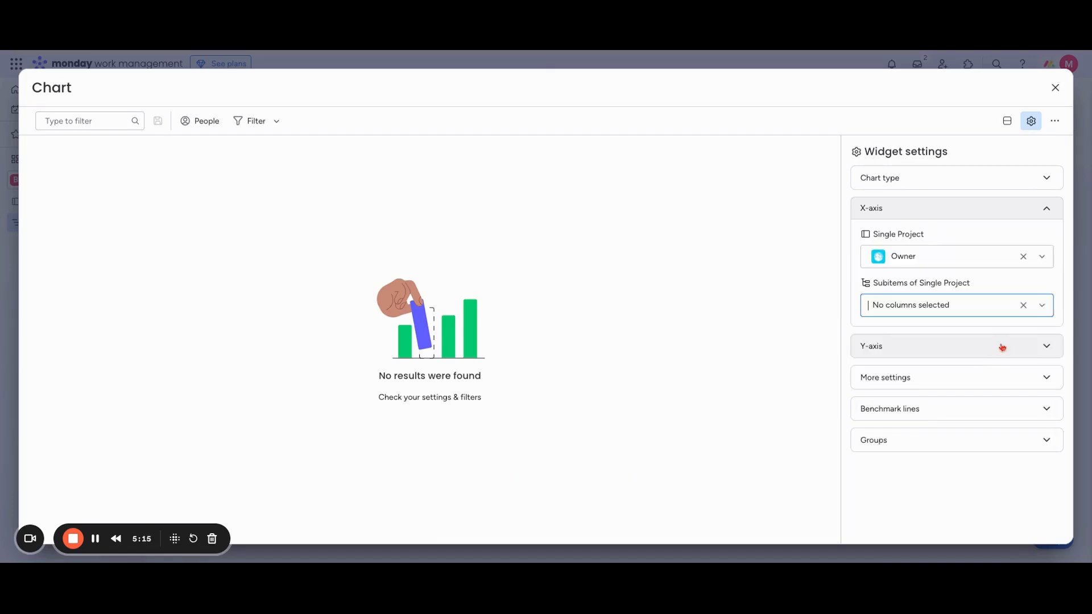
- Select Planned Effort and Time tracking for the chart's Y-axis and deselect Count items
{"action": "left_click", "coordinate": [972, 354]}
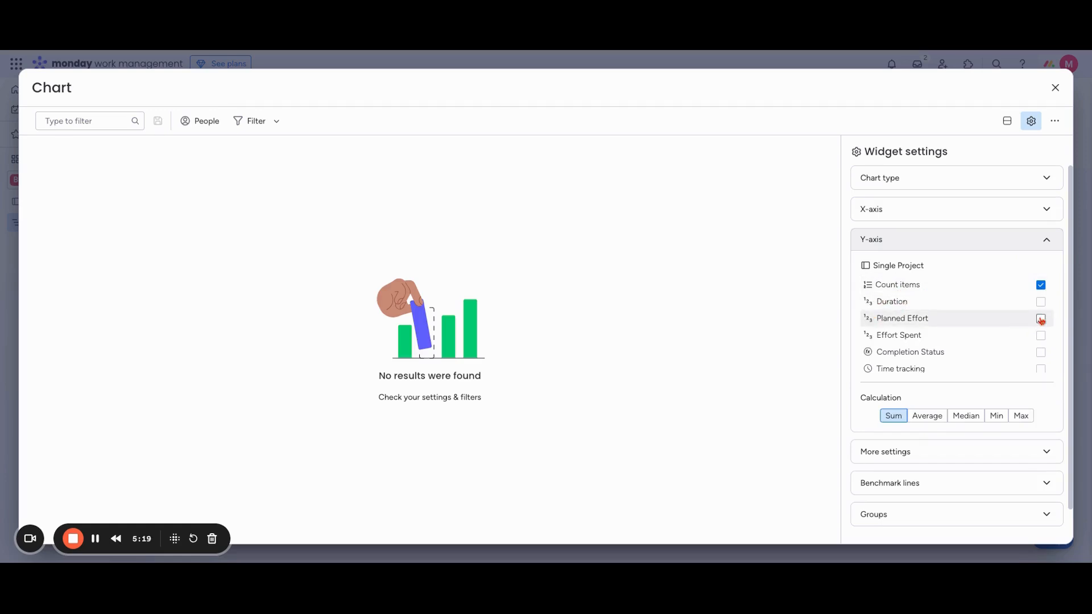
{"action": "left_click", "coordinate": [1041, 319]}
{"action": "scroll", "coordinate": [1024, 330], "scroll_direction": "down", "scroll_amount": 1}
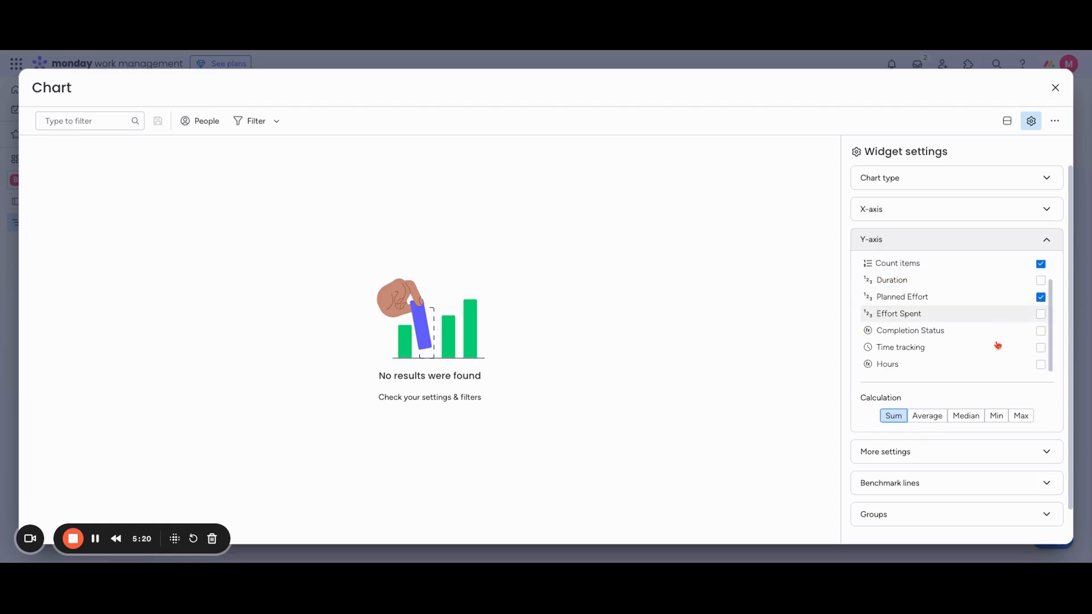
{"action": "left_click", "coordinate": [1042, 348]}
{"action": "left_click", "coordinate": [1041, 264]}
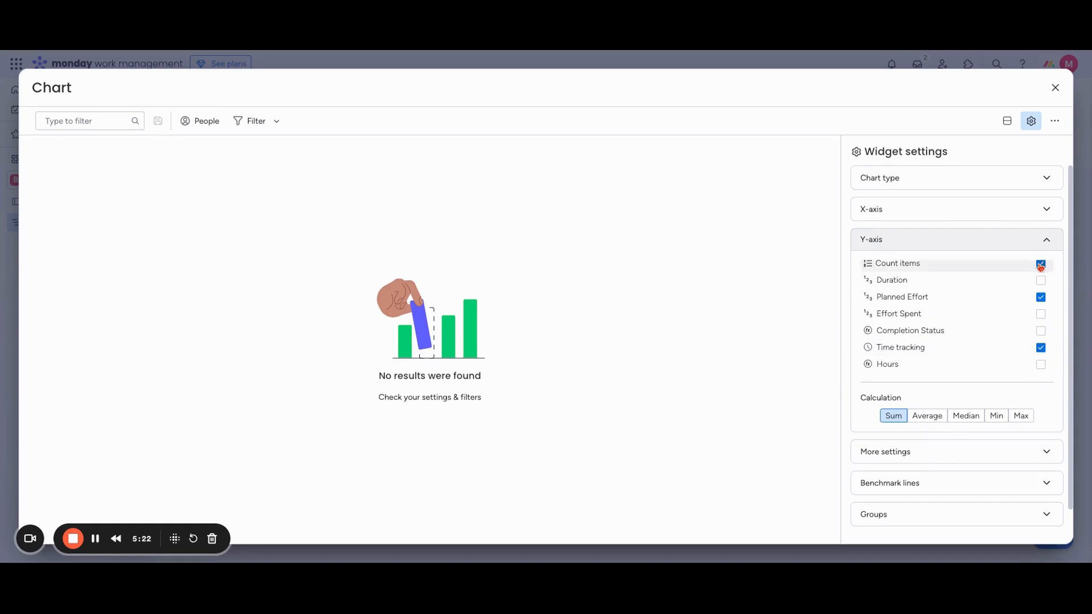
- Set the chart's X-axis for the Single Project board to the Status column
{"action": "left_click", "coordinate": [1002, 218]}
{"action": "left_click", "coordinate": [1024, 256]}
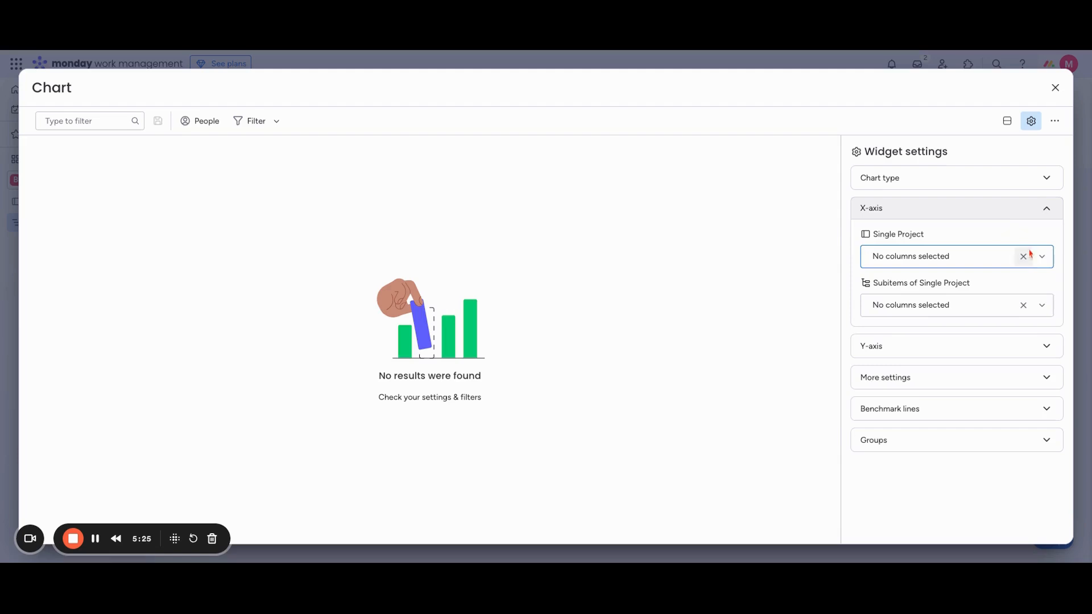
{"action": "left_click", "coordinate": [1030, 256]}
{"action": "scroll", "coordinate": [967, 342], "scroll_direction": "down", "scroll_amount": 2}
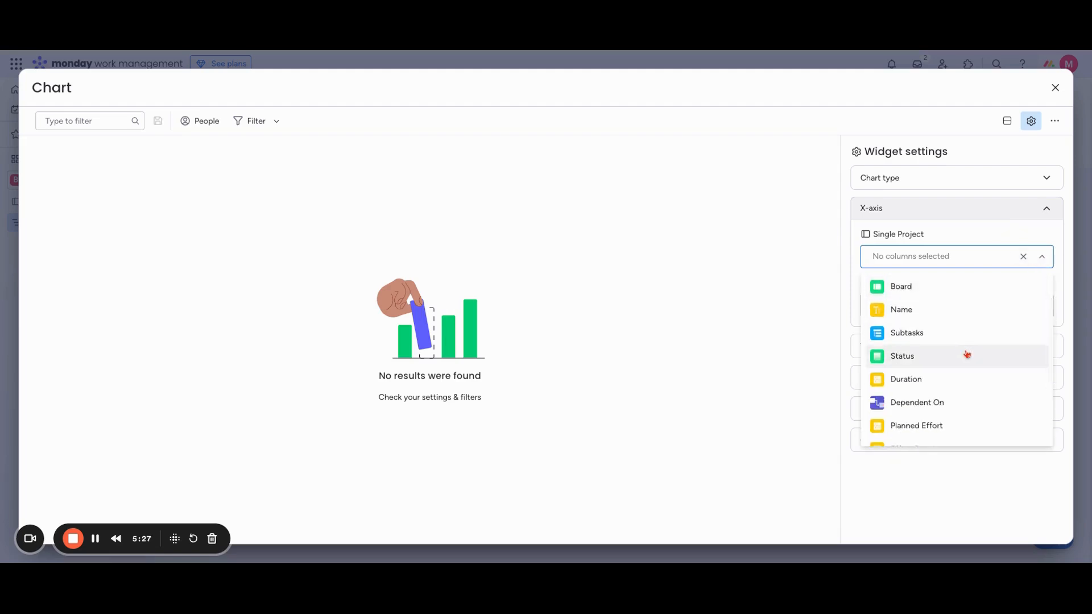
{"action": "left_click", "coordinate": [967, 356]}
{"action": "left_click", "coordinate": [1049, 208]}
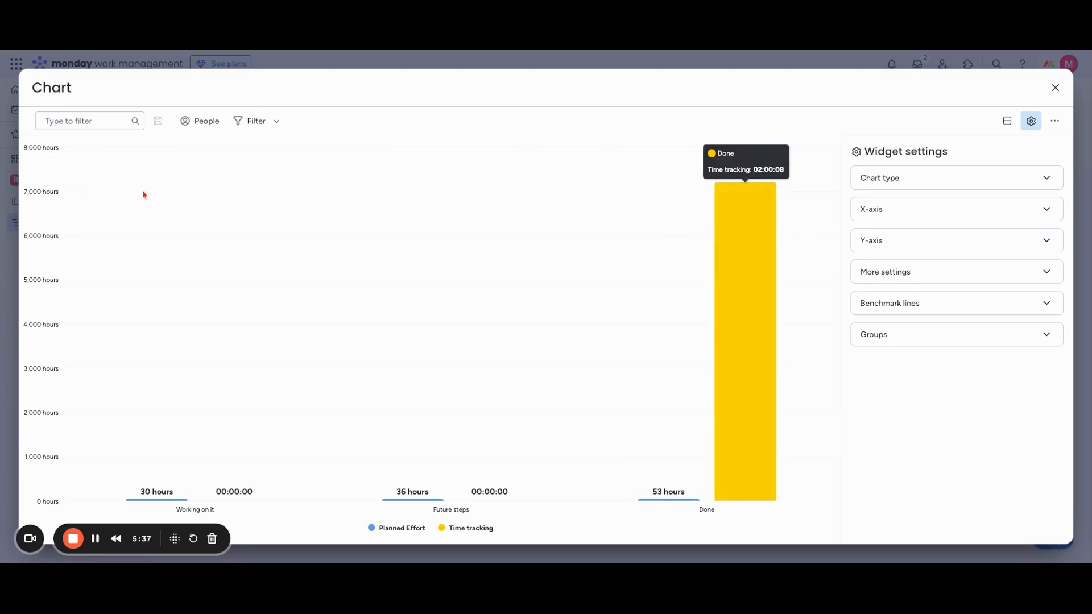
- Replace Time tracking with the Hours column on the chart's Y-axis, alongside Planned Effort
{"action": "left_click", "coordinate": [929, 243]}
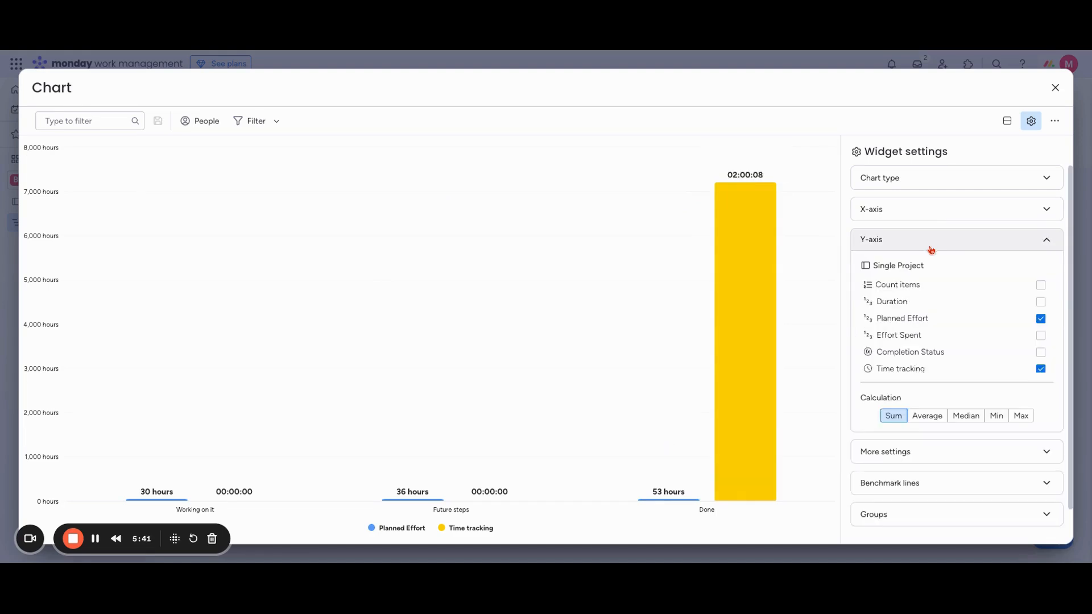
{"action": "scroll", "coordinate": [1042, 367], "scroll_direction": "down", "scroll_amount": 1}
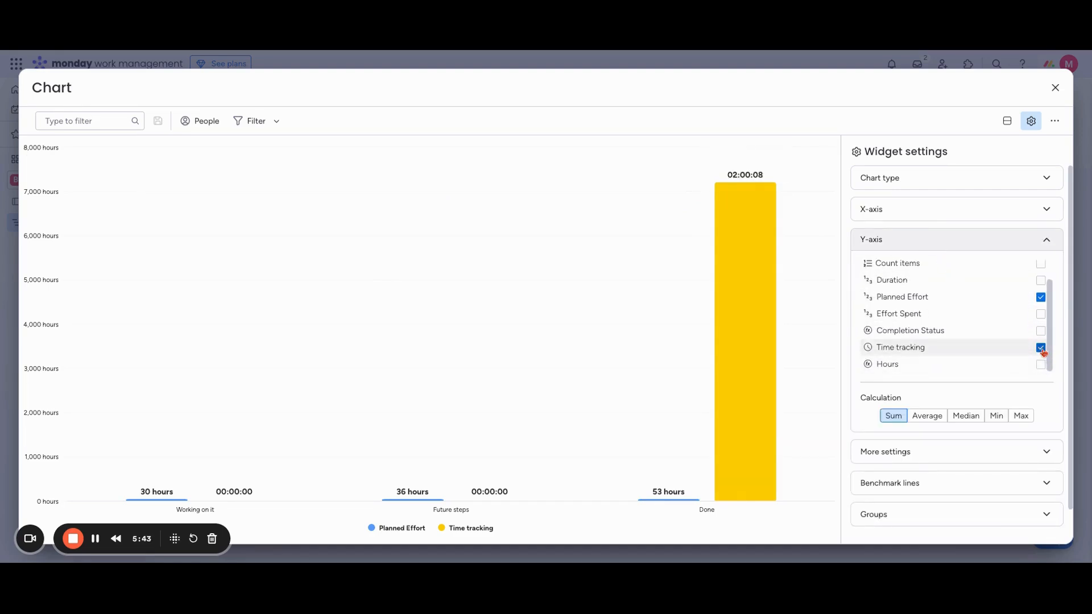
{"action": "left_click", "coordinate": [1042, 349]}
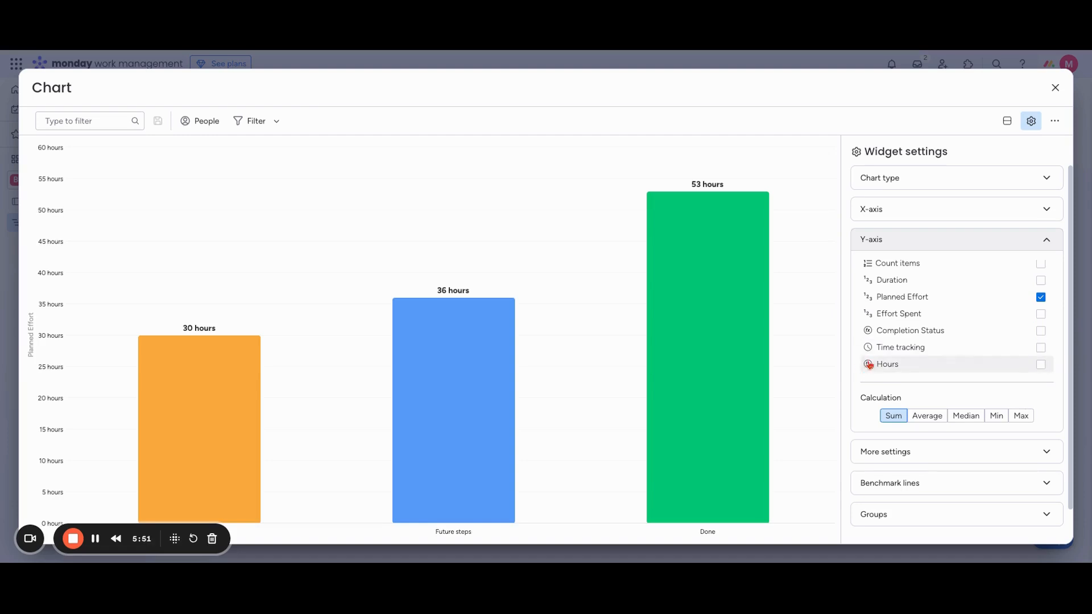
{"action": "left_click", "coordinate": [1041, 364]}
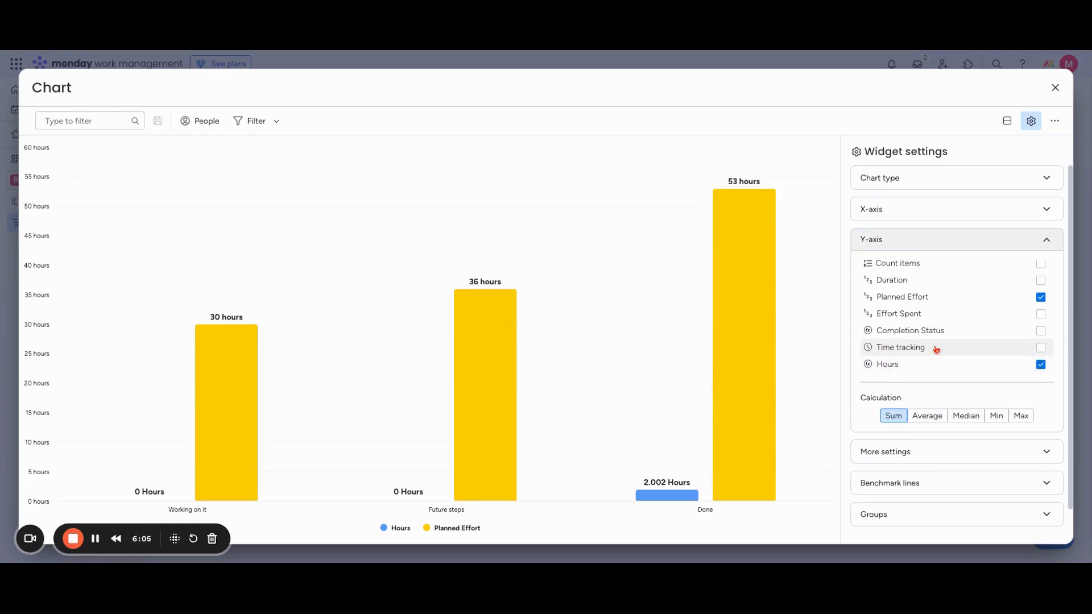
- Close the chart, return to the Single Project main table and collapse the Hours column
{"action": "left_click", "coordinate": [1055, 87]}
{"action": "left_click", "coordinate": [208, 120]}
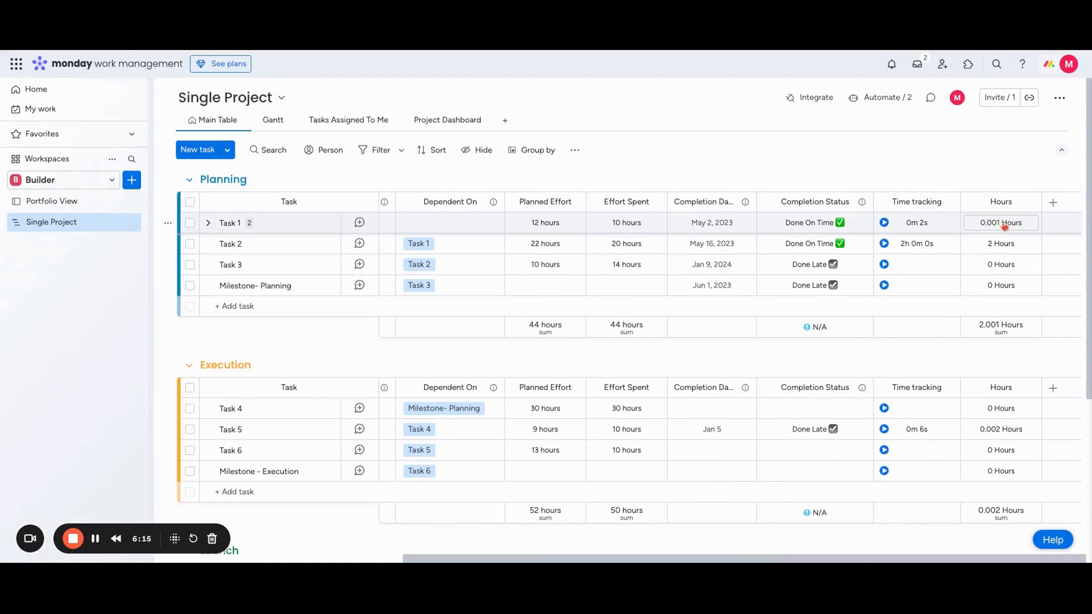
{"action": "left_click", "coordinate": [995, 227]}
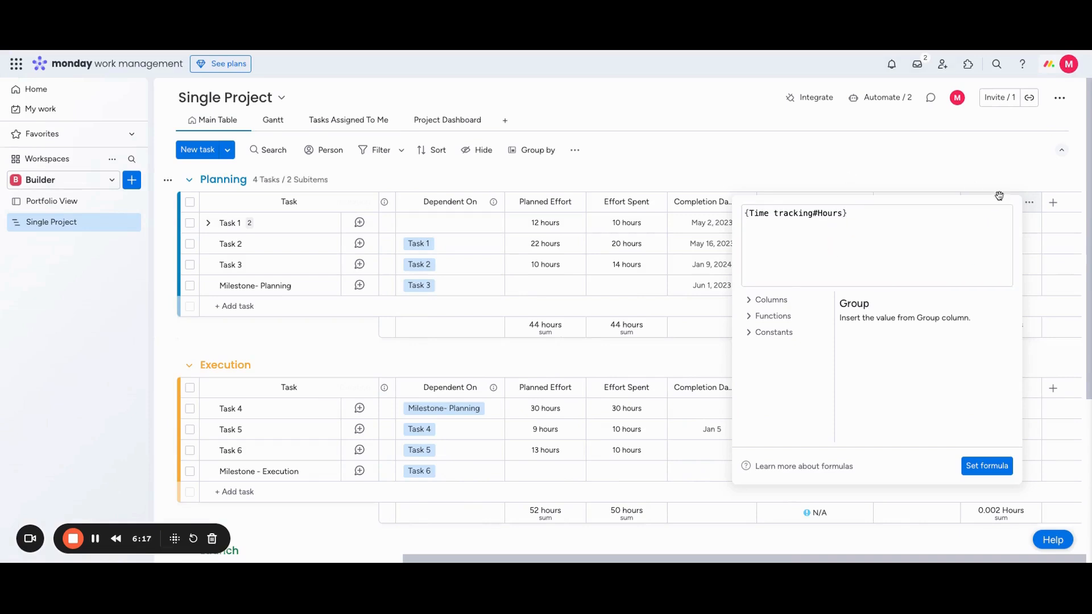
{"action": "left_click", "coordinate": [1000, 196]}
{"action": "left_click", "coordinate": [1031, 203]}
{"action": "left_click", "coordinate": [959, 277]}
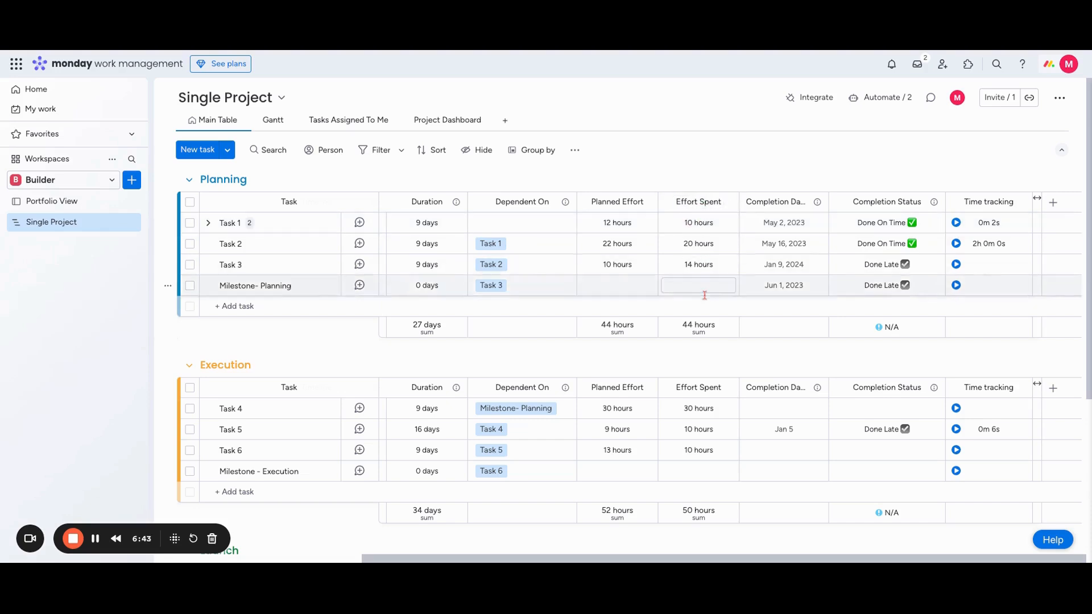
- Open the Portfolio View board and add a Time tracking column at the end of its table
{"action": "scroll", "coordinate": [944, 244], "scroll_direction": "left", "scroll_amount": 5}
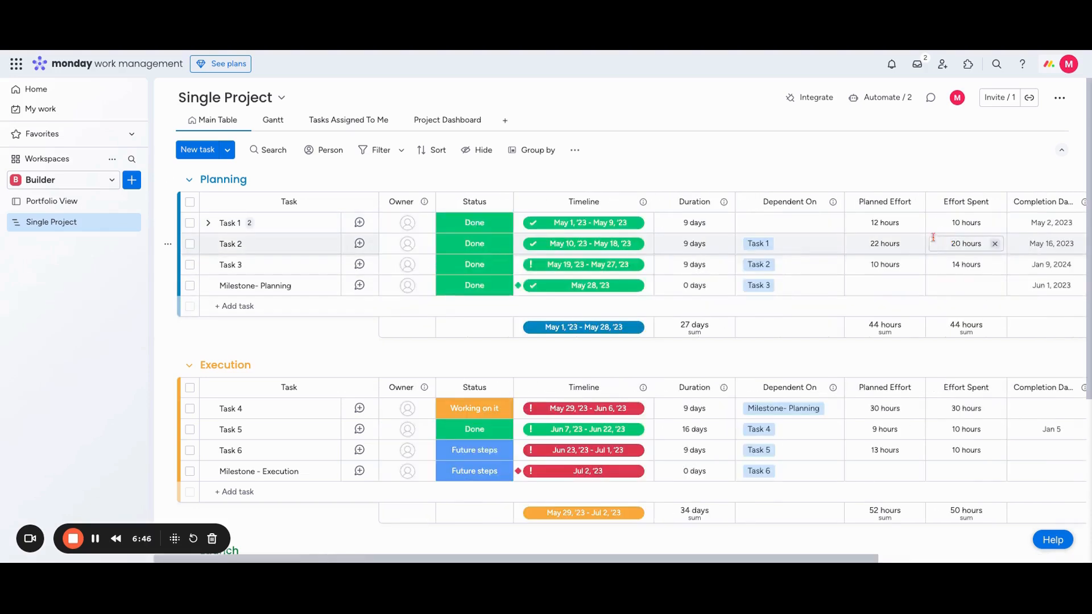
{"action": "left_click", "coordinate": [64, 208]}
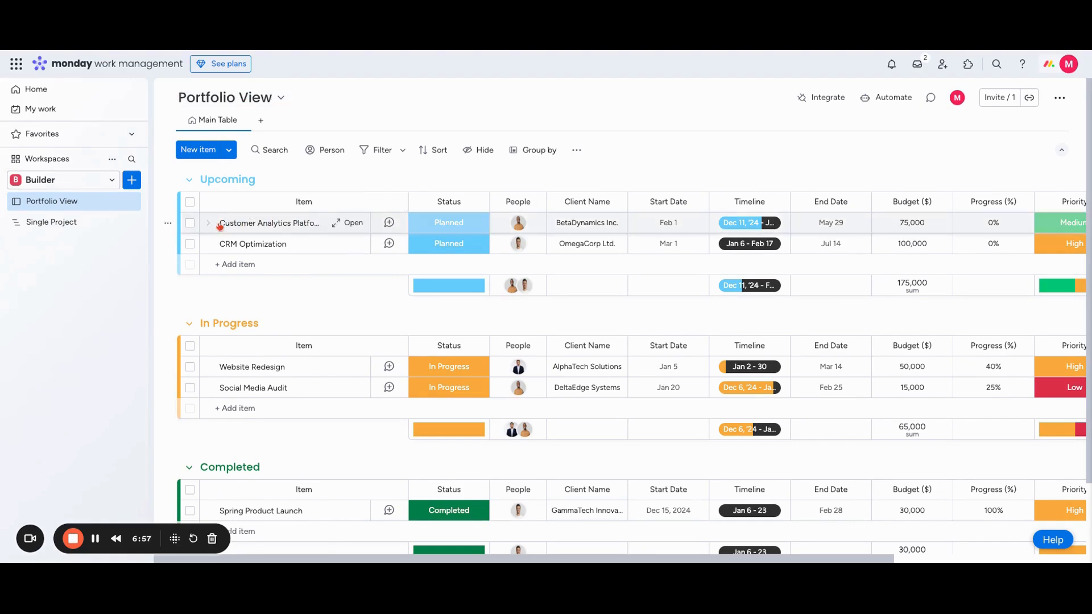
{"action": "scroll", "coordinate": [258, 226], "scroll_direction": "right", "scroll_amount": 5}
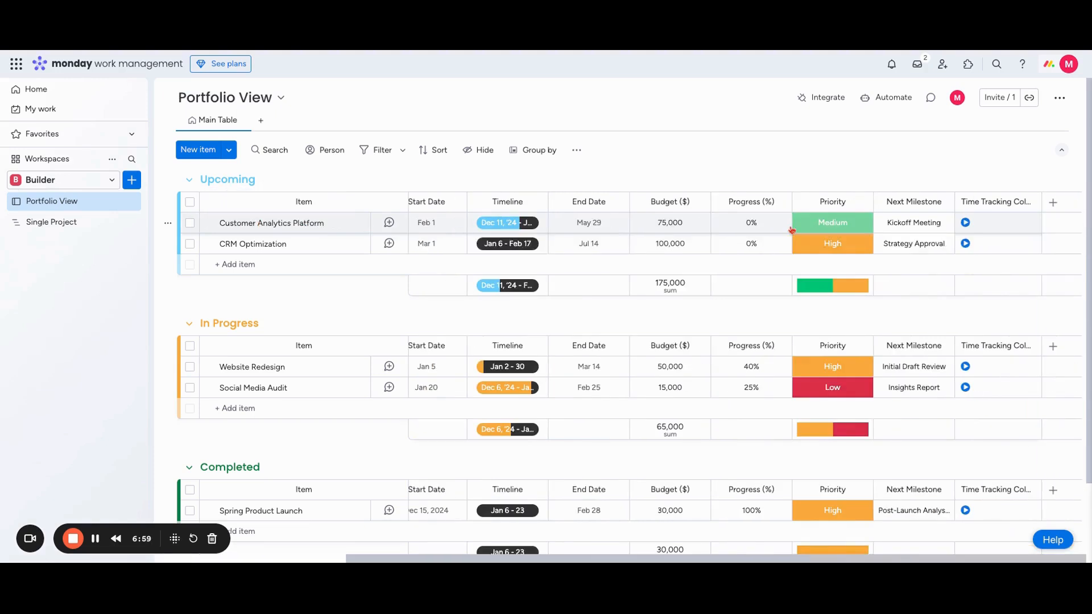
{"action": "left_click", "coordinate": [1052, 203]}
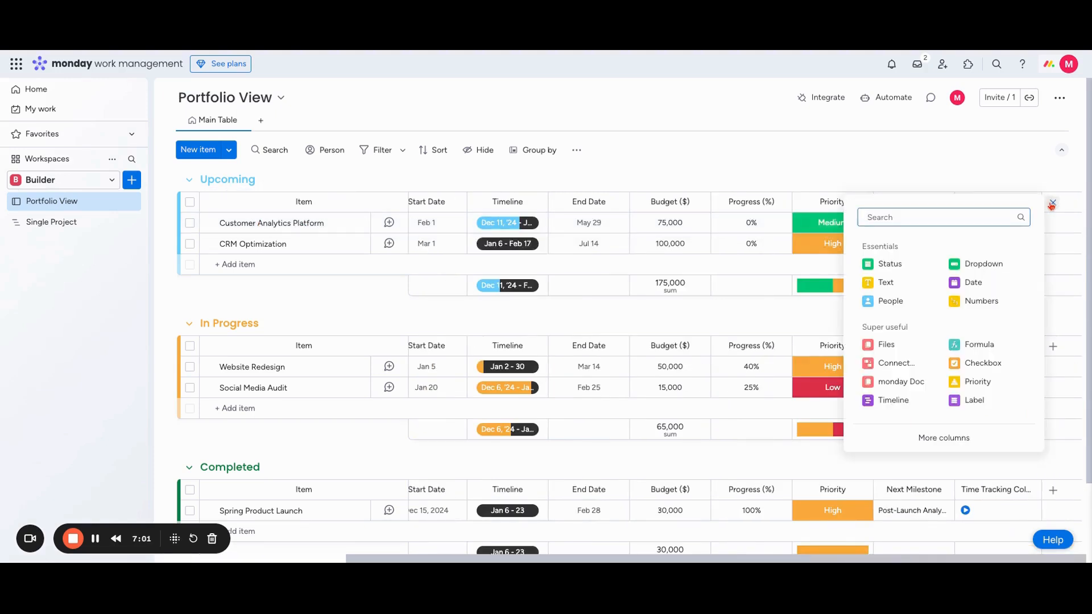
{"action": "type", "text": "timetra"}
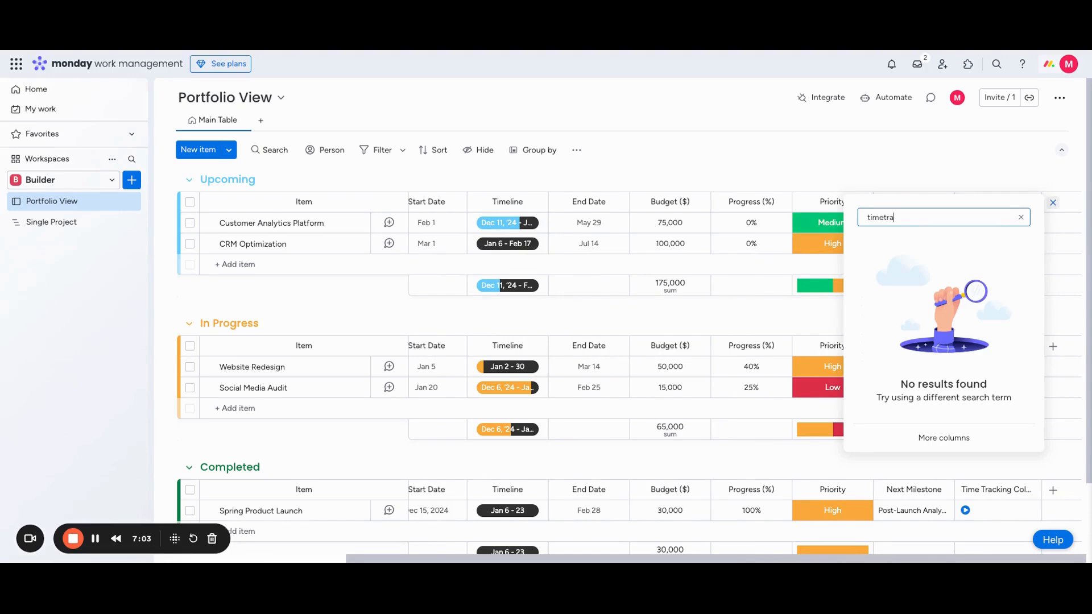
{"action": "key", "text": "BackSpace"}
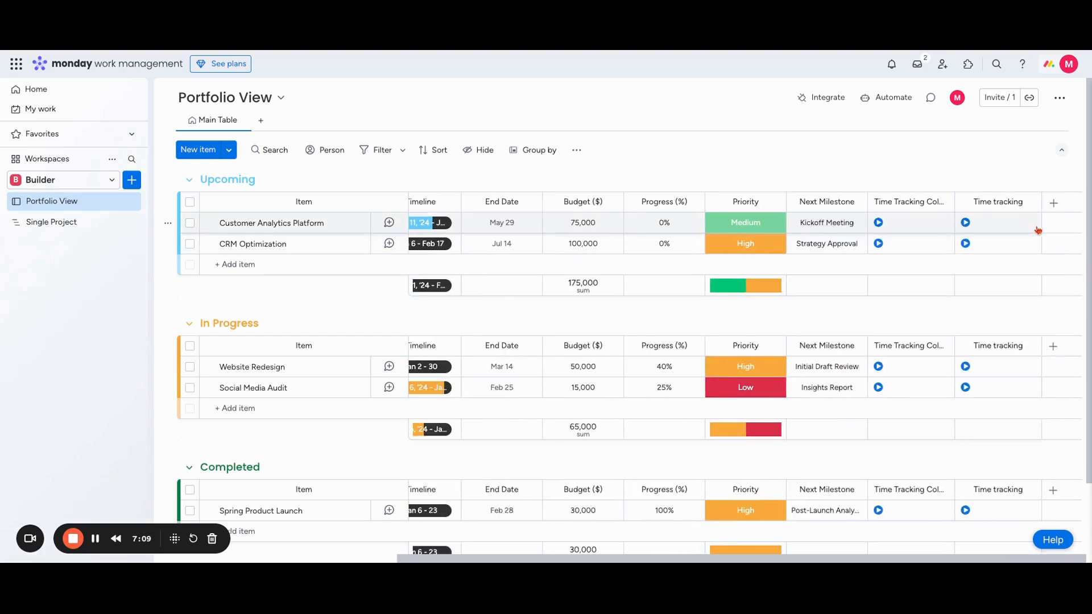
- Briefly run the new time tracker for Customer Analytics Platform and add a Numbers column to the board
{"action": "left_click", "coordinate": [965, 223]}
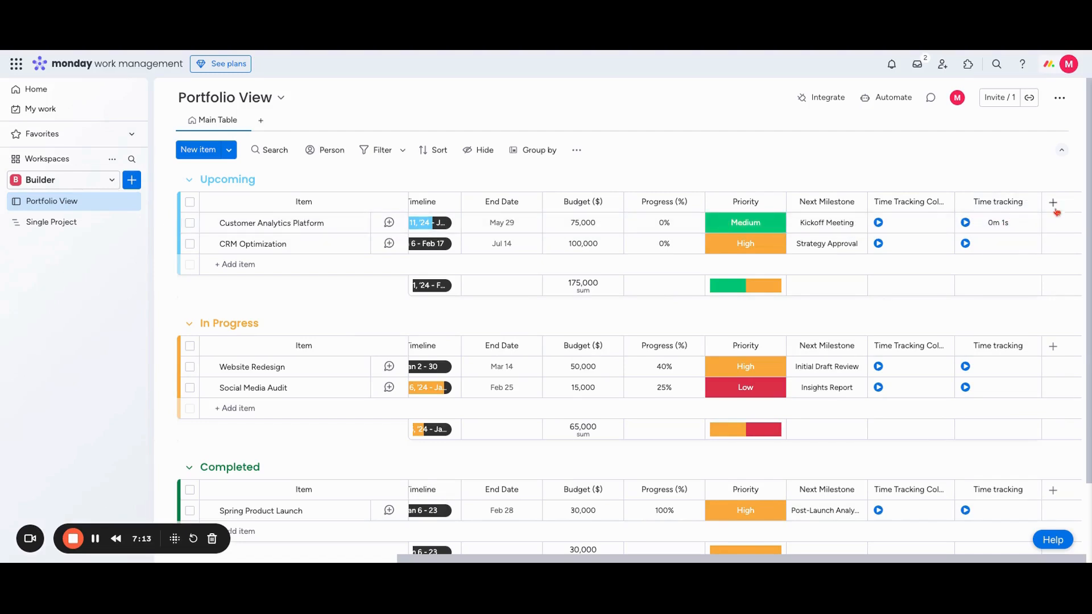
{"action": "left_click", "coordinate": [1053, 203]}
{"action": "left_click", "coordinate": [1016, 301]}
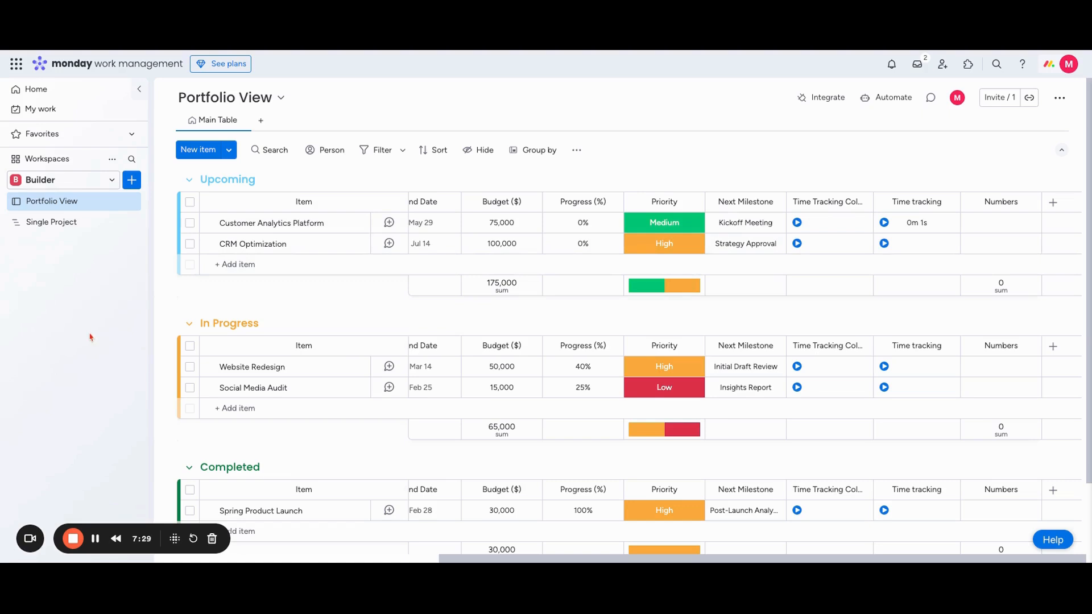
- Start a new board in the Builder workspace and name it Time tracking board
{"action": "left_click", "coordinate": [131, 180]}
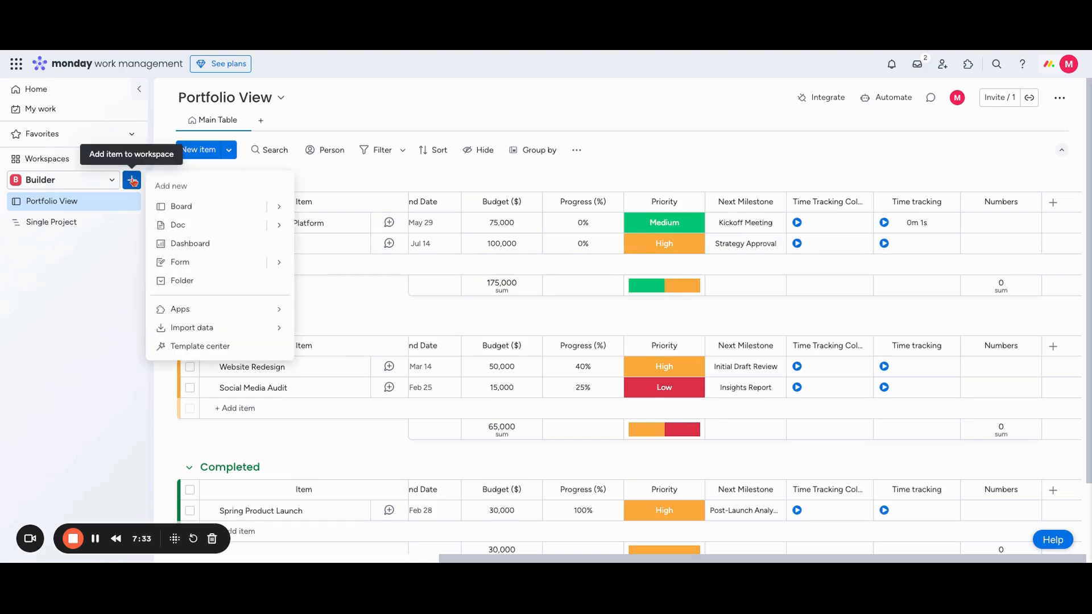
{"action": "mouse_move", "coordinate": [277, 212]}
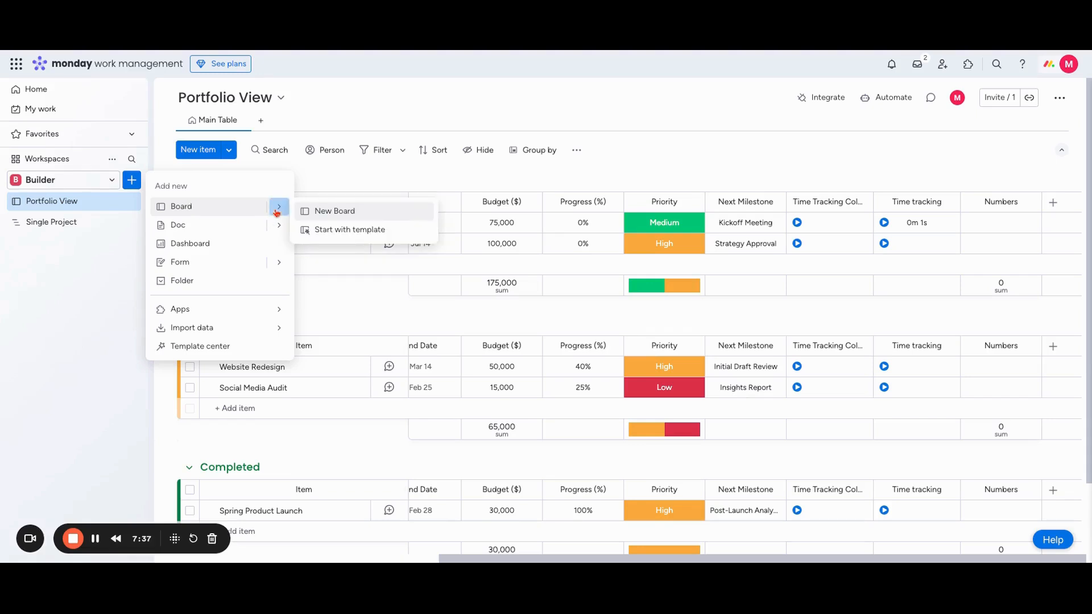
{"action": "left_click", "coordinate": [337, 210]}
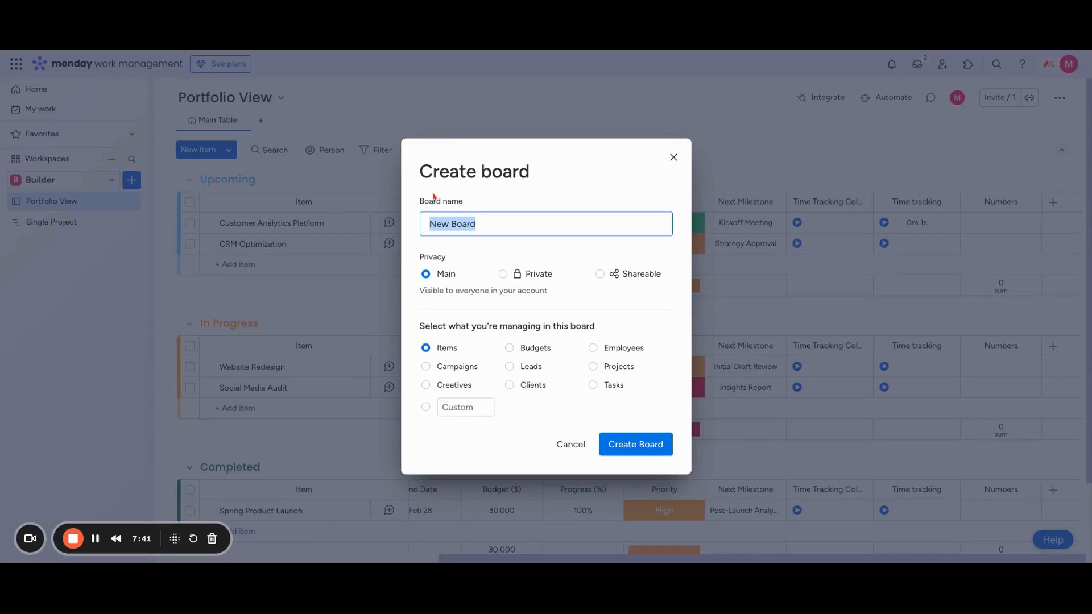
{"action": "type", "text": "Time "}
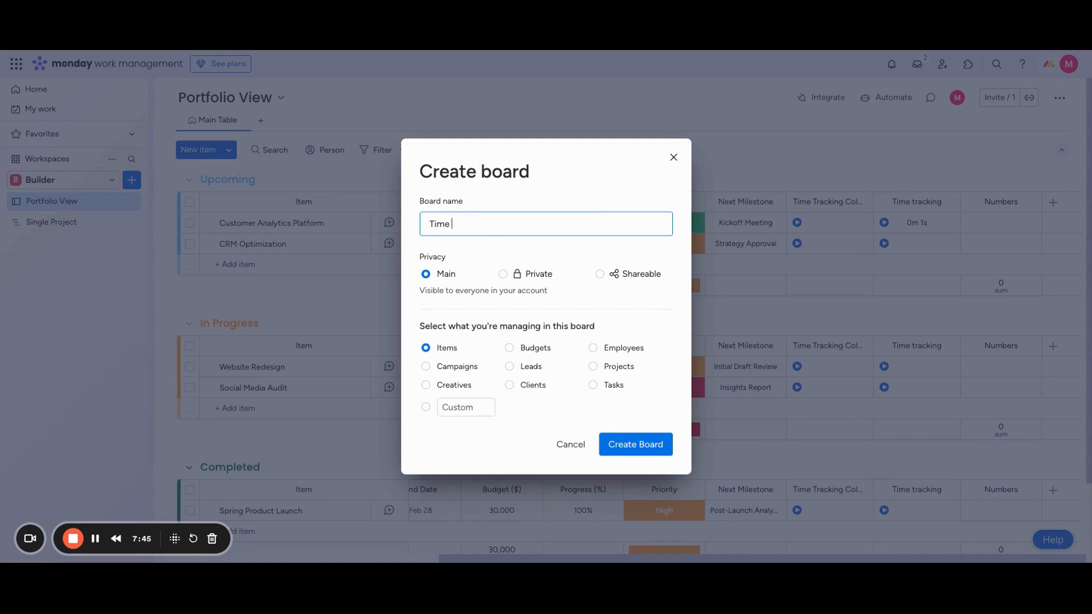
{"action": "type", "text": "tracking bao"}
{"action": "key", "text": "BackSpace"}
{"action": "type", "text": "ard"}
- Set what the board manages to the custom type Time Entry and create the board
{"action": "left_click", "coordinate": [426, 408]}
{"action": "left_click", "coordinate": [461, 400]}
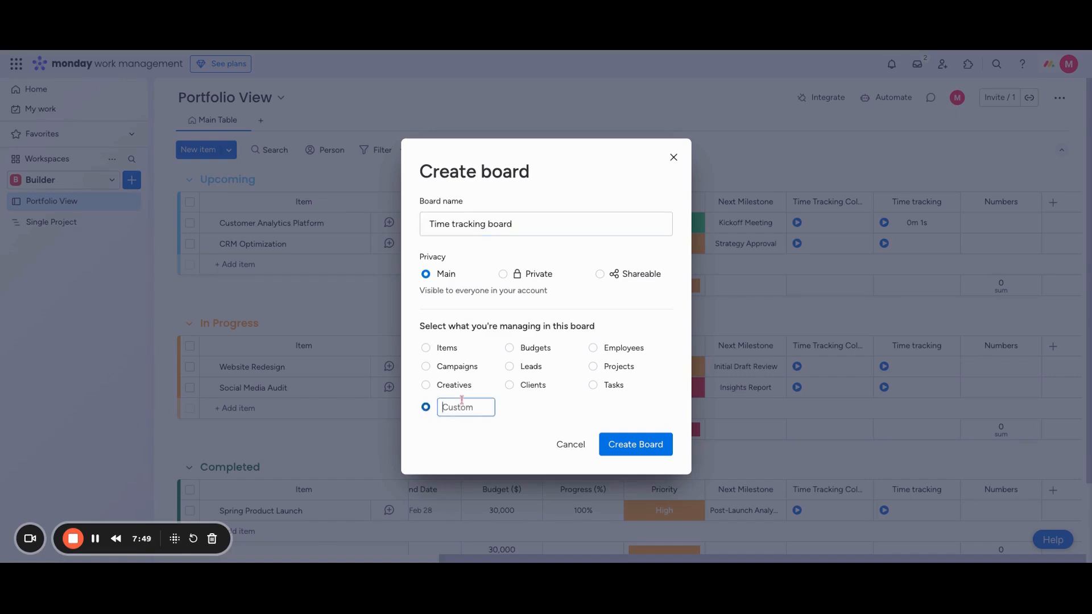
{"action": "type", "text": "Time Tr"}
{"action": "key", "text": "BackSpace"}
{"action": "key", "text": "BackSpace"}
{"action": "type", "text": "Entry"}
{"action": "left_click", "coordinate": [635, 446]}
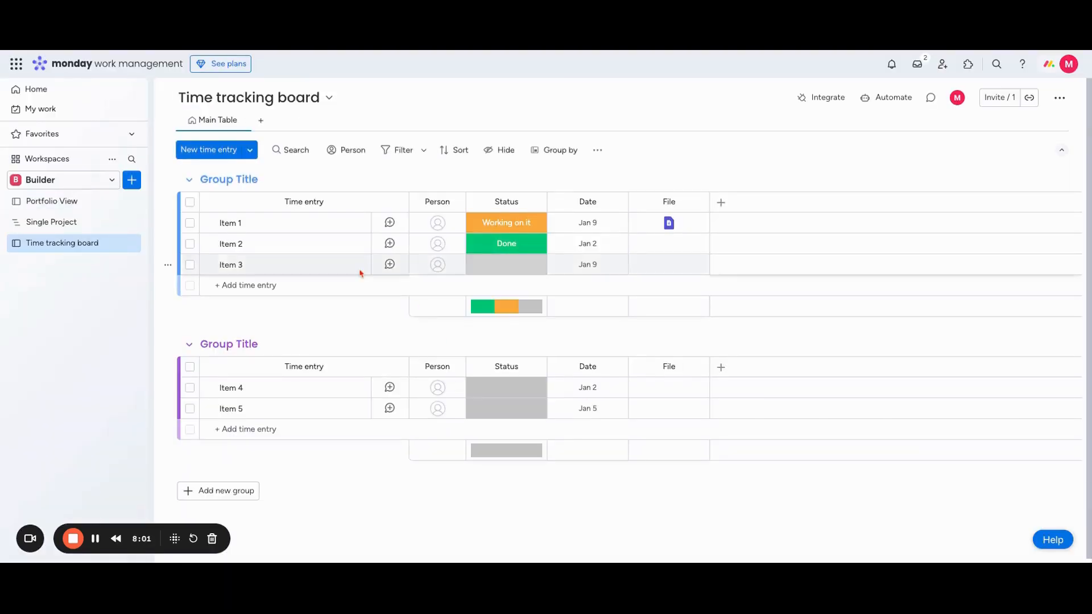
- Rename Item 1 in the first group as Time Entry 1
{"action": "left_click", "coordinate": [227, 224]}
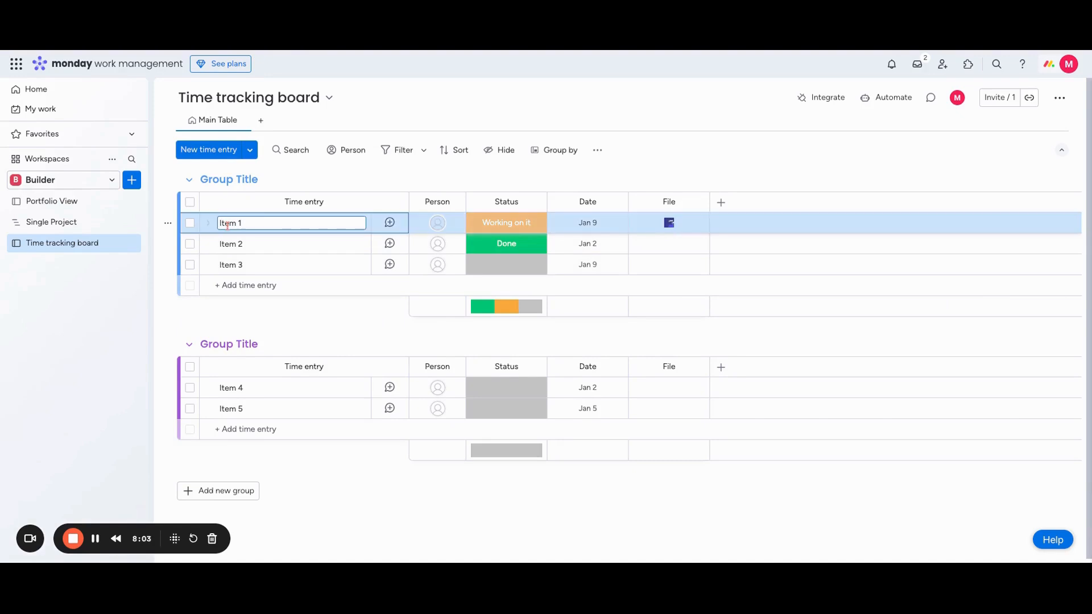
{"action": "double_click", "coordinate": [230, 226]}
{"action": "type", "text": "Time"}
{"action": "key", "text": "BackSpace"}
{"action": "type", "text": "Entry"}
- Reuse the Time Entry wording to rename Item 2 and Item 3 as Time Entry 2 and Time Entry 3, leaving no entries selected
{"action": "left_click_drag", "start_coordinate": [256, 224], "coordinate": [222, 224]}
{"action": "key", "text": "ctrl+c"}
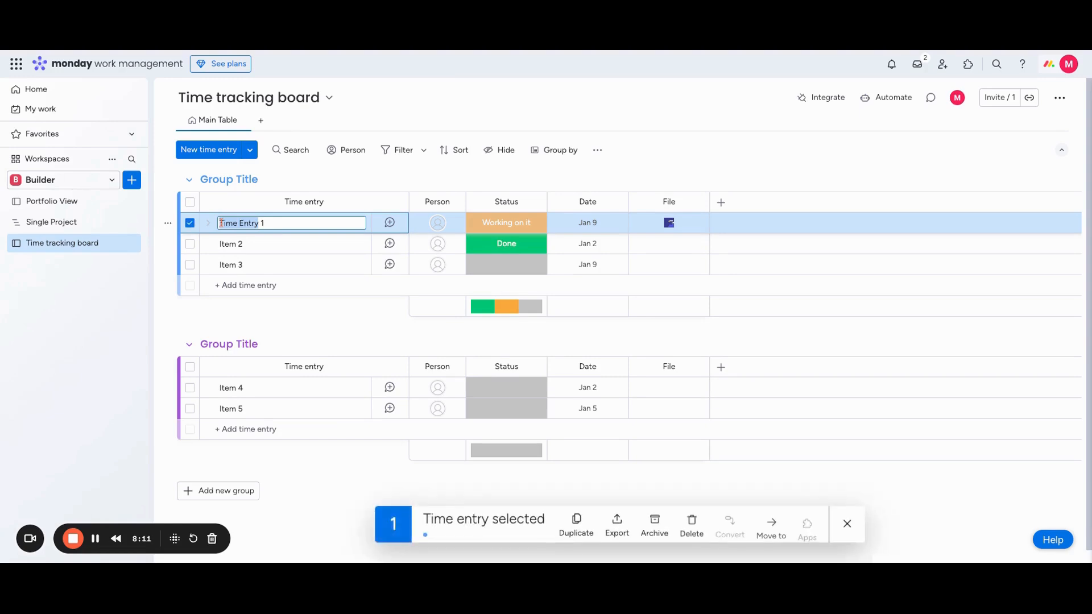
{"action": "left_click", "coordinate": [224, 246]}
{"action": "double_click", "coordinate": [225, 246]}
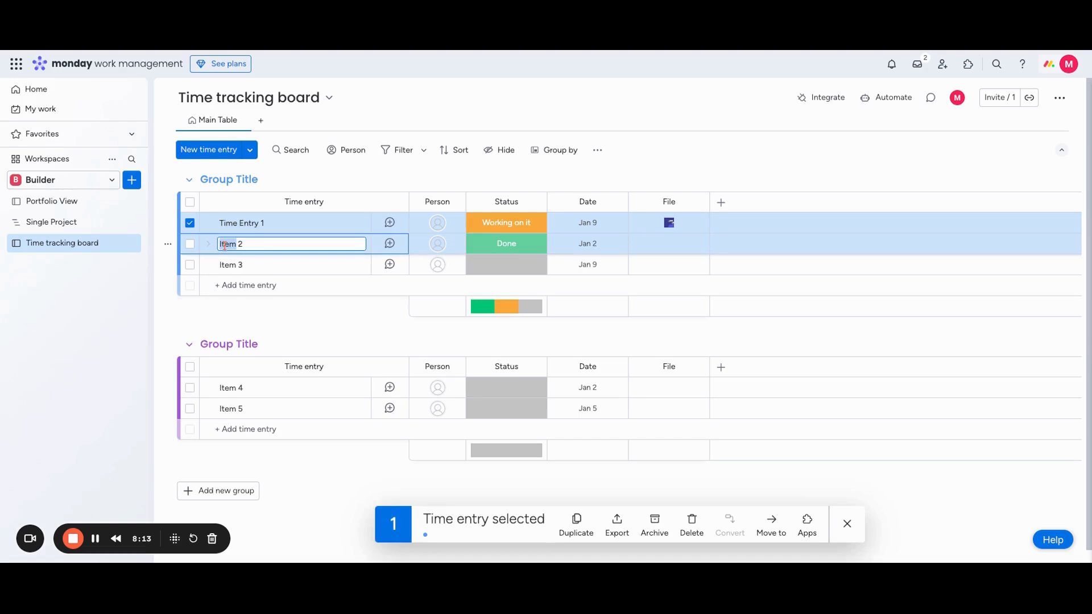
{"action": "key", "text": "ctrl+v"}
{"action": "left_click", "coordinate": [225, 265]}
{"action": "double_click", "coordinate": [225, 266]}
{"action": "key", "text": "ctrl+v"}
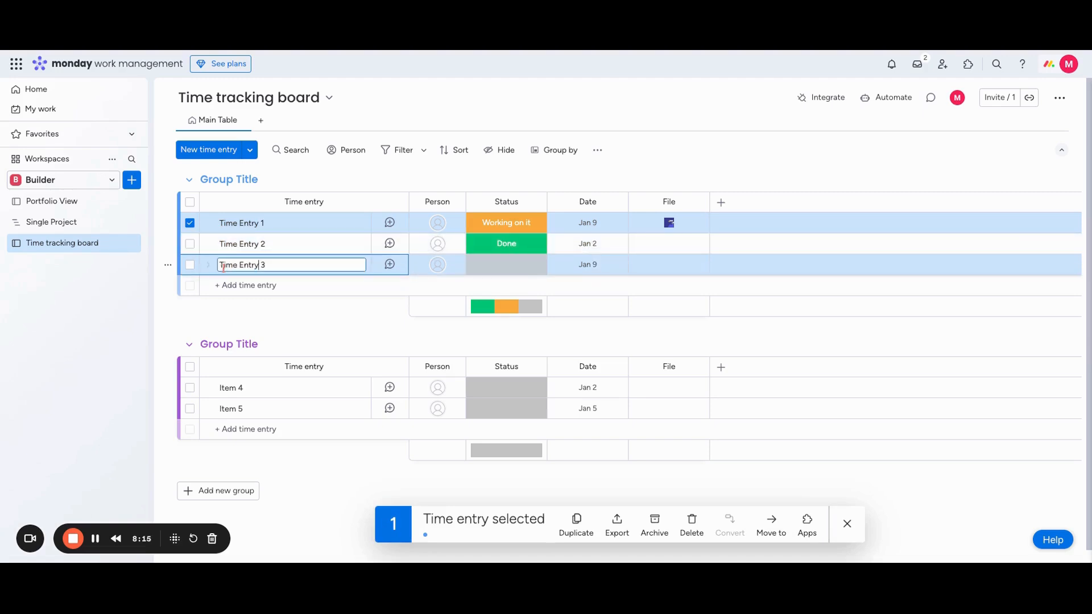
{"action": "key", "text": "Return"}
{"action": "left_click", "coordinate": [848, 523]}
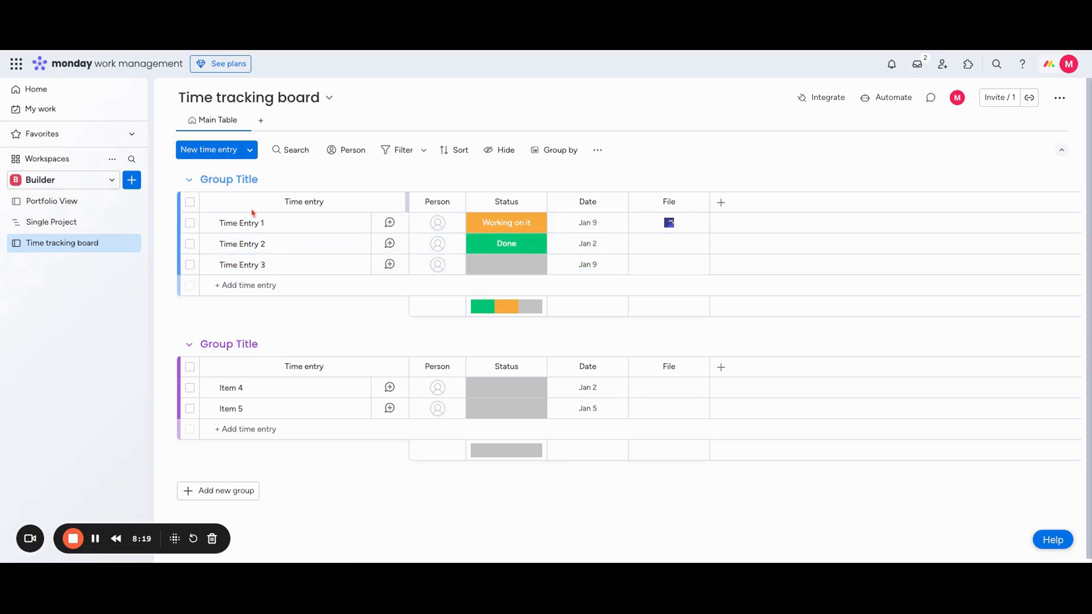
- Rename the first group as New and the second group as Approved
{"action": "left_click", "coordinate": [237, 179]}
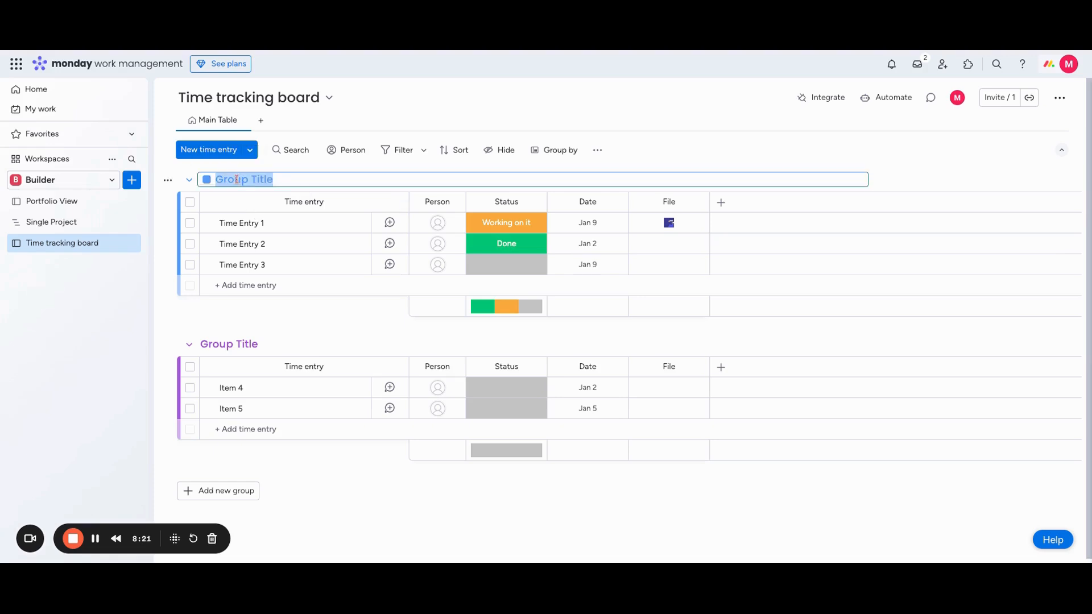
{"action": "type", "text": "New"}
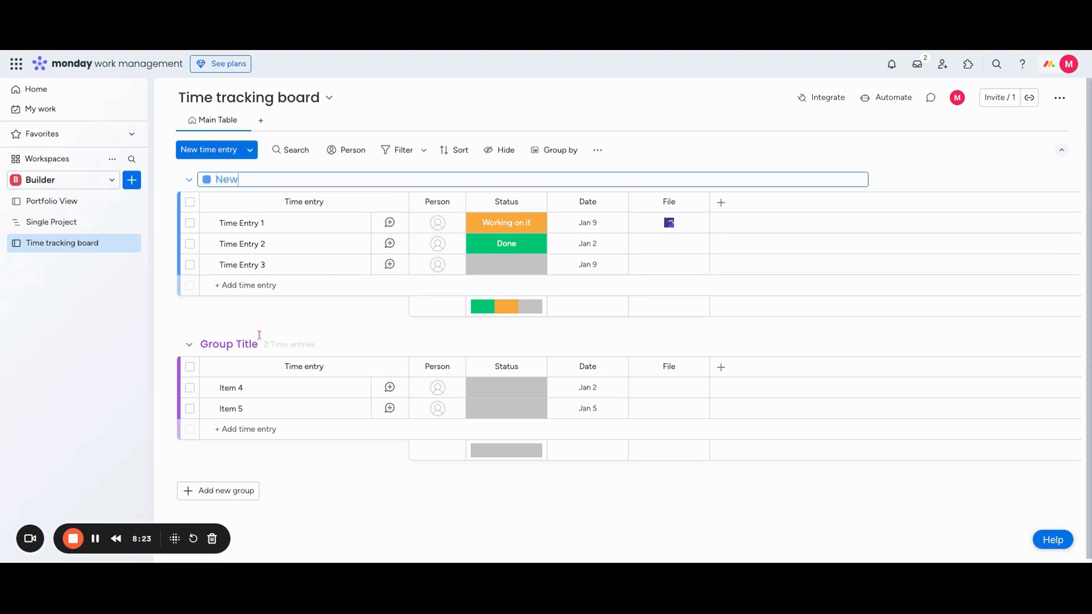
{"action": "left_click", "coordinate": [237, 344]}
{"action": "type", "text": "A"}
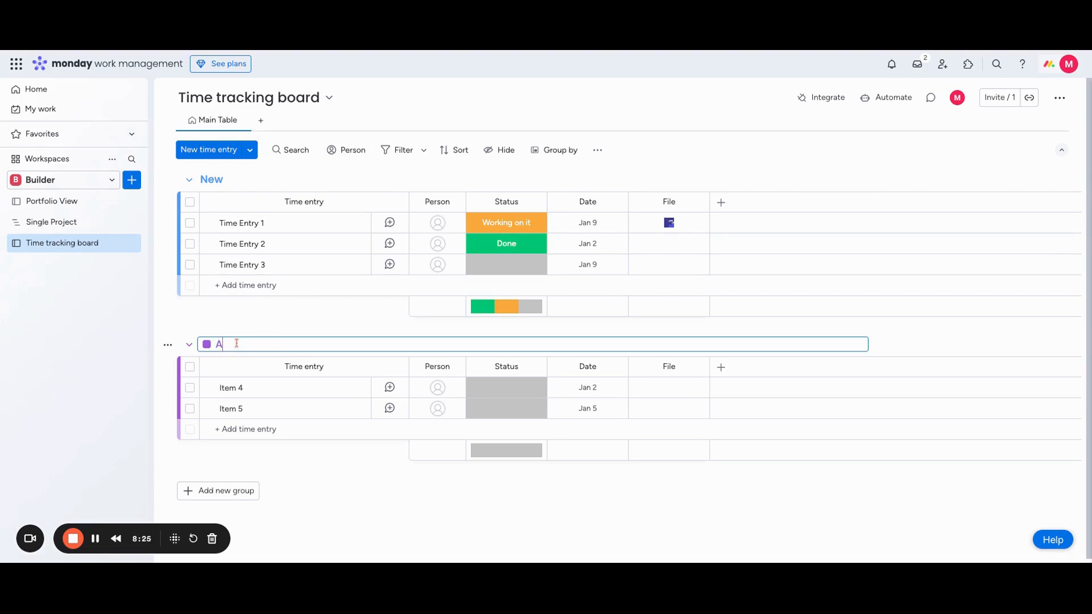
{"action": "type", "text": "pproved"}
{"action": "left_click", "coordinate": [207, 345]}
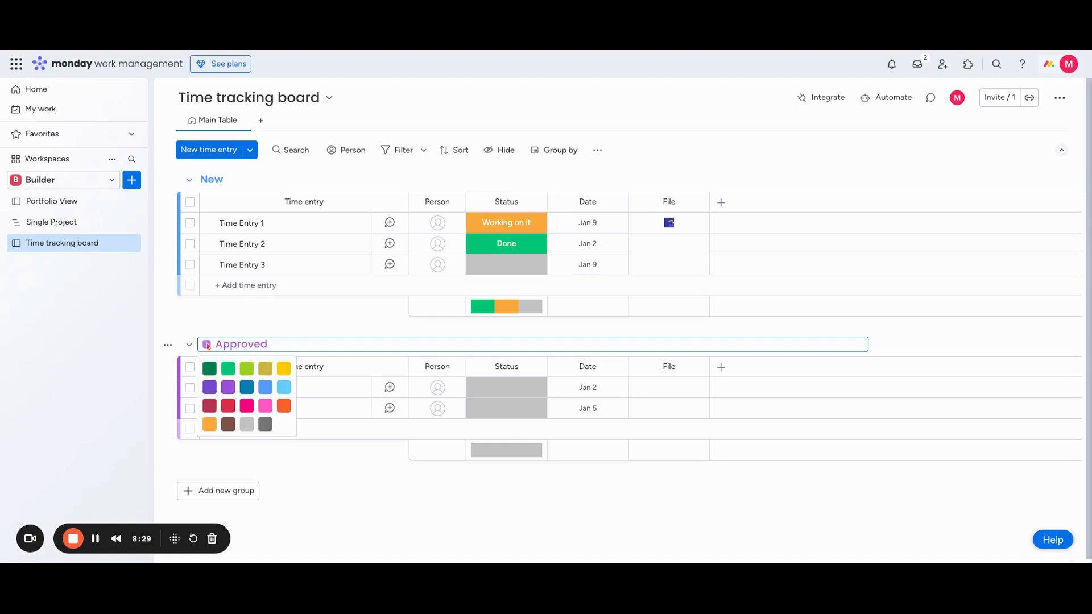
{"action": "left_click", "coordinate": [167, 345]}
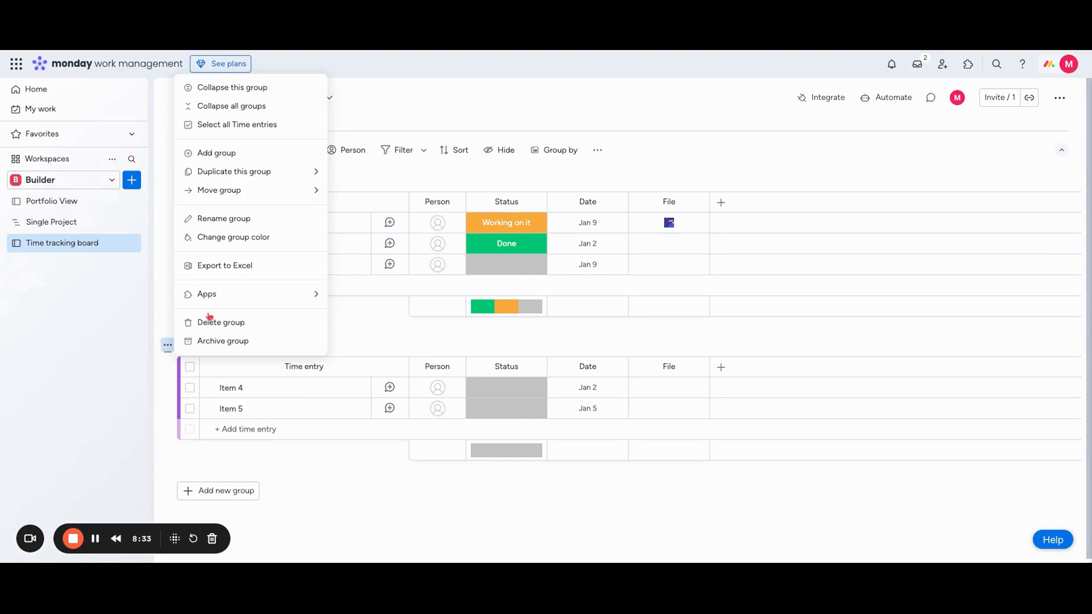
{"action": "left_click", "coordinate": [358, 307]}
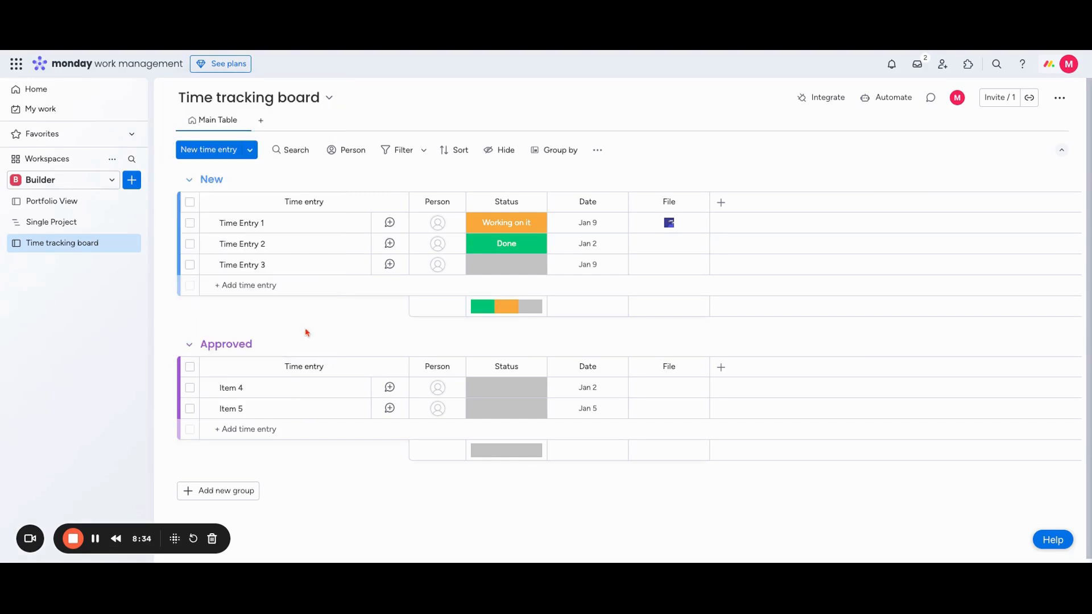
- Change the colour of the Approved group to bright green
{"action": "left_click", "coordinate": [239, 346]}
{"action": "left_click", "coordinate": [207, 345]}
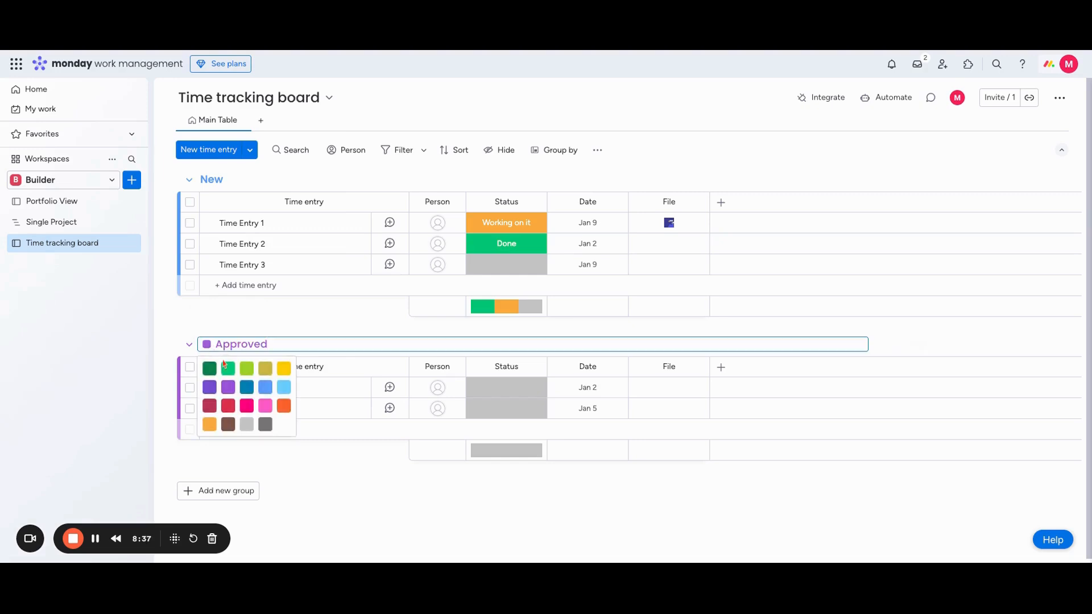
{"action": "left_click", "coordinate": [228, 368]}
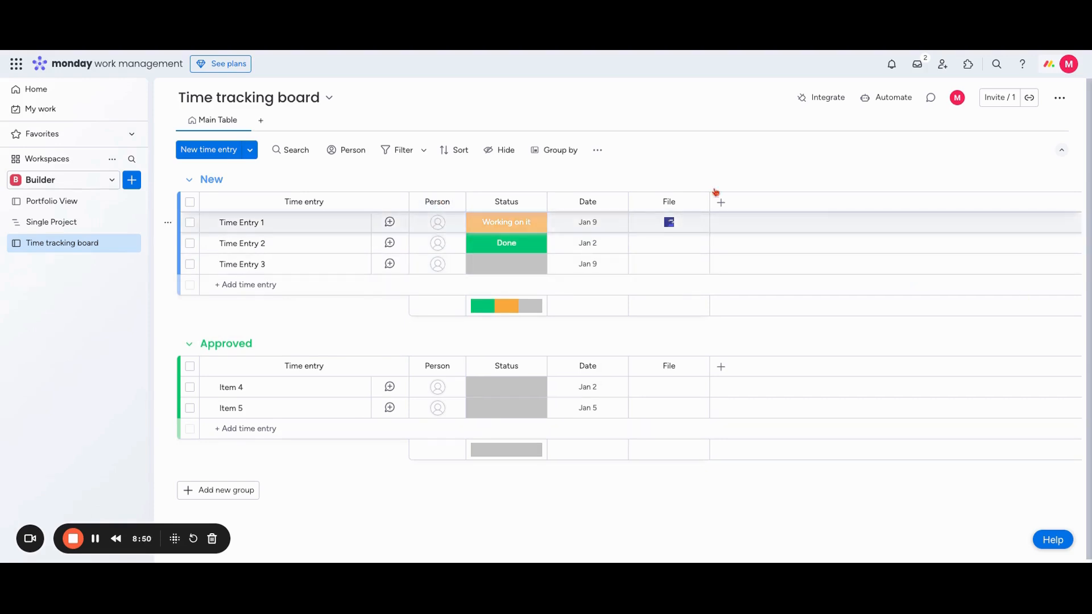
- Edit the Status labels, renaming Done as Approved and Working on it as Needs Review, and apply the changes
{"action": "left_click", "coordinate": [508, 227]}
{"action": "left_click", "coordinate": [513, 359]}
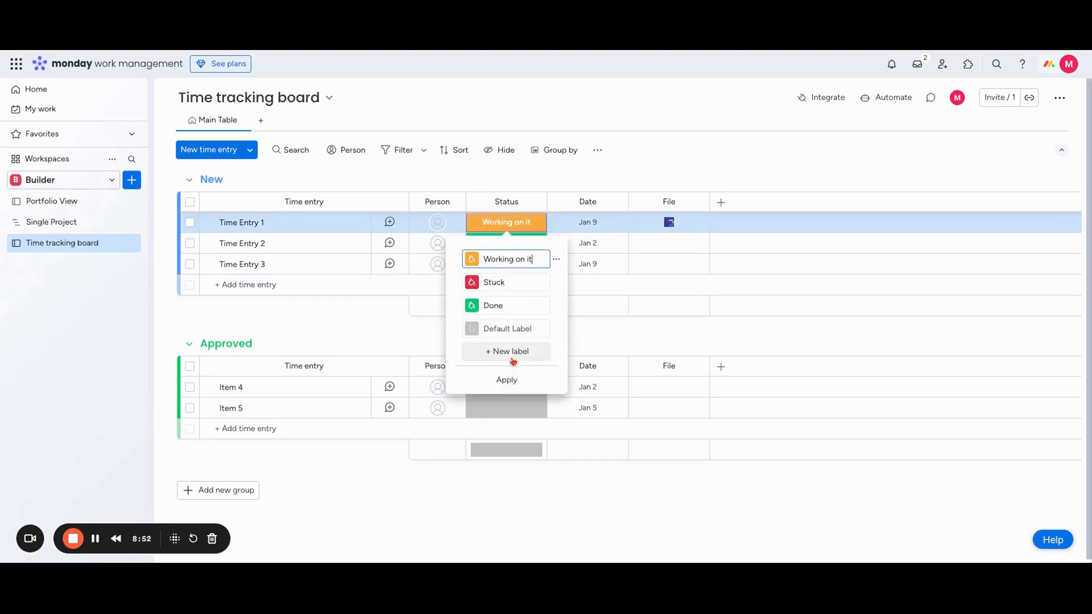
{"action": "left_click", "coordinate": [494, 306]}
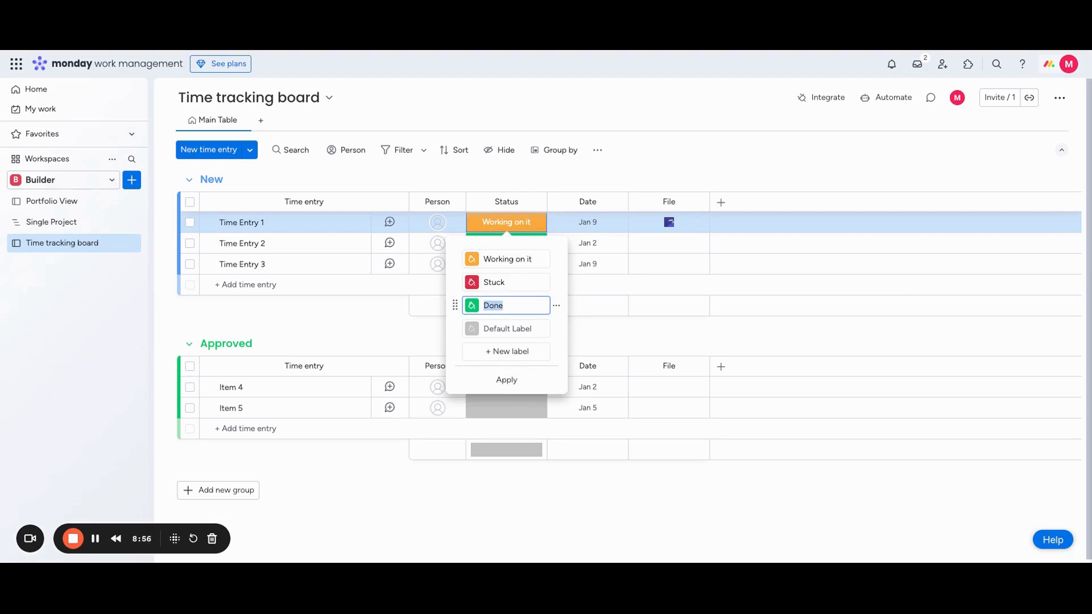
{"action": "type", "text": "Approved"}
{"action": "left_click", "coordinate": [505, 261]}
{"action": "type", "text": "Needs "}
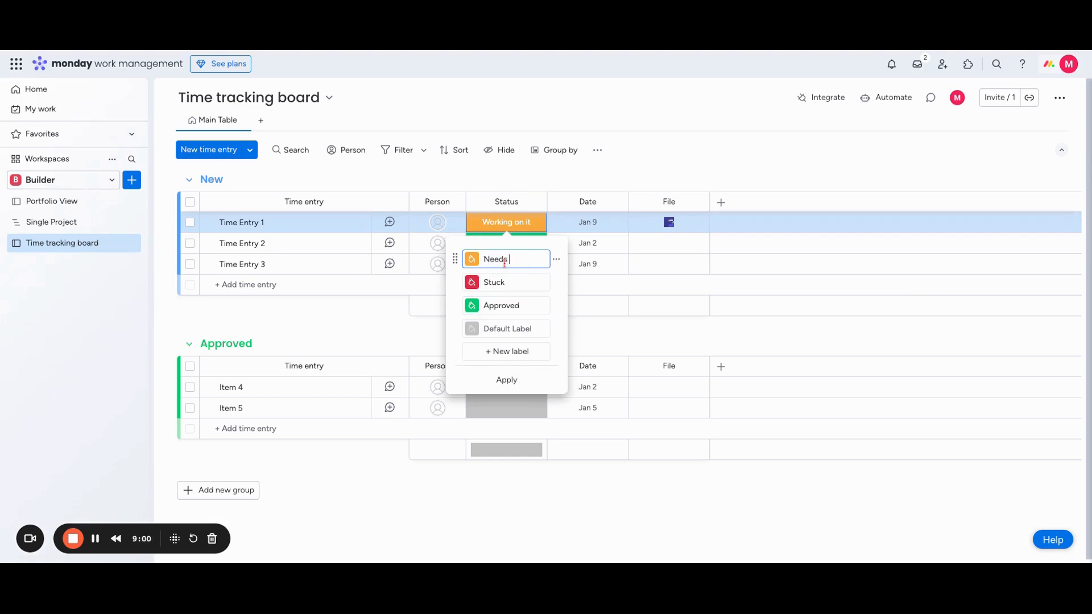
{"action": "type", "text": "Review"}
{"action": "left_click", "coordinate": [506, 380]}
- Set the status of Time Entry 2 and Time Entry 3 to Needs Review
{"action": "left_click", "coordinate": [511, 241]}
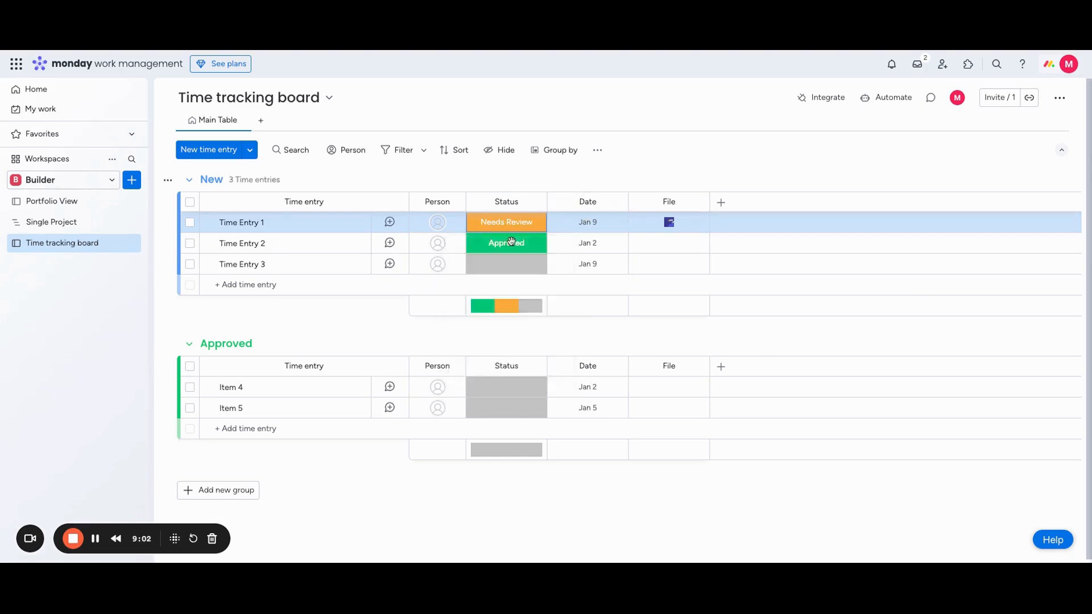
{"action": "left_click", "coordinate": [511, 241]}
{"action": "left_click", "coordinate": [514, 277]}
{"action": "left_click", "coordinate": [514, 270]}
{"action": "left_click", "coordinate": [529, 294]}
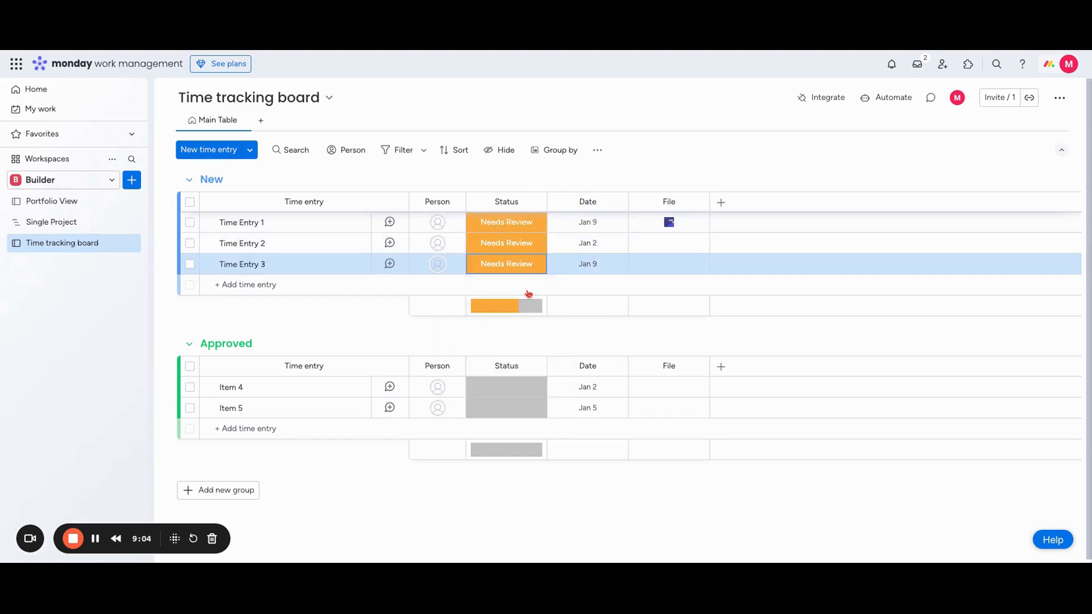
- Rename the Date column as Date of Submission and widen it to fit the full title
{"action": "left_click", "coordinate": [581, 202]}
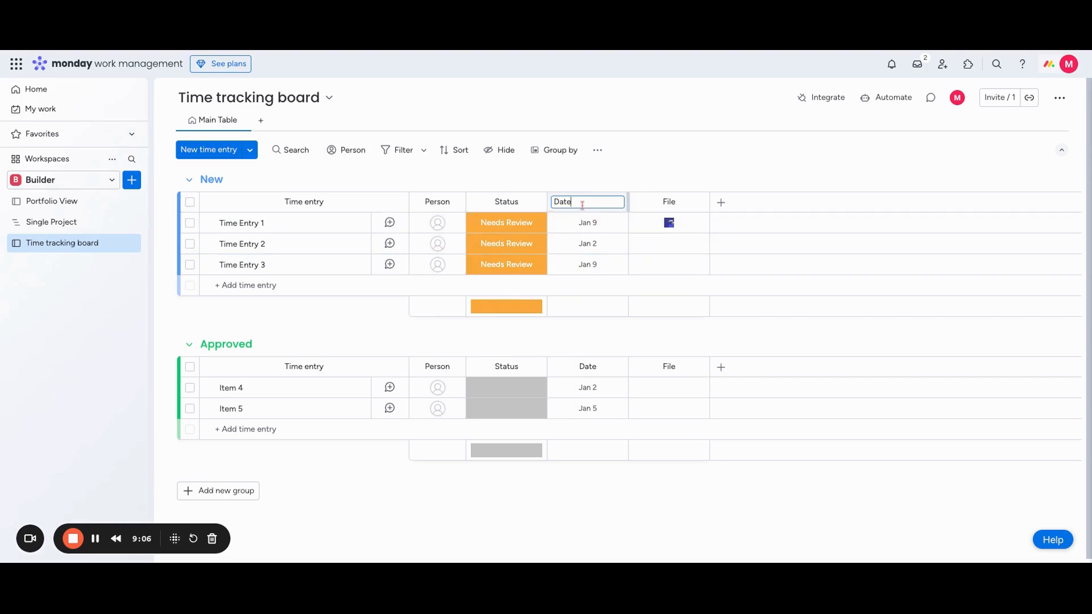
{"action": "type", "text": "of Submission"}
{"action": "key", "text": "Return"}
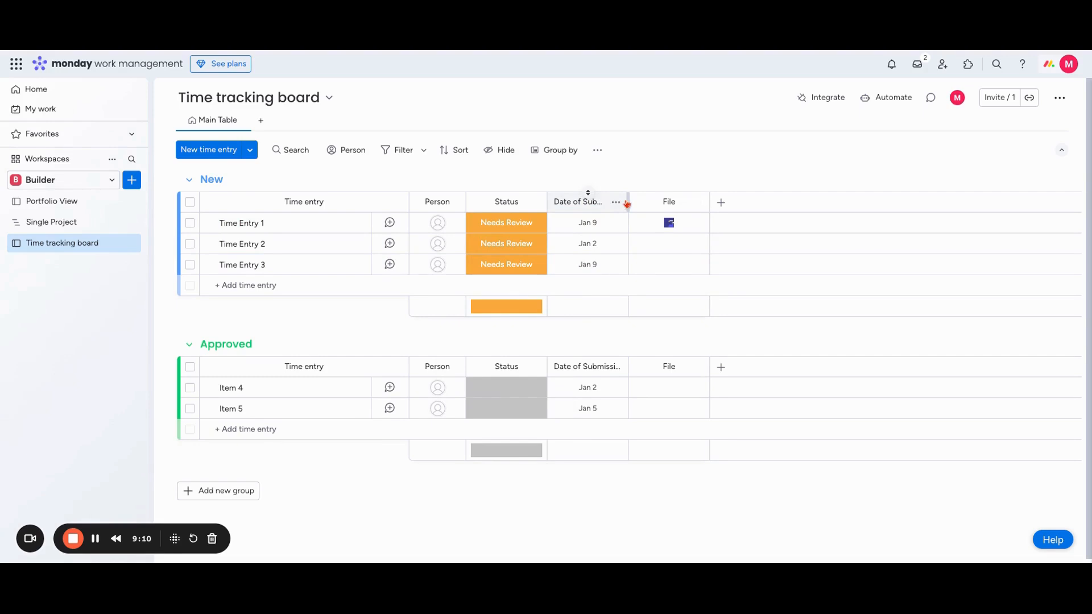
{"action": "left_click_drag", "start_coordinate": [626, 200], "coordinate": [636, 200]}
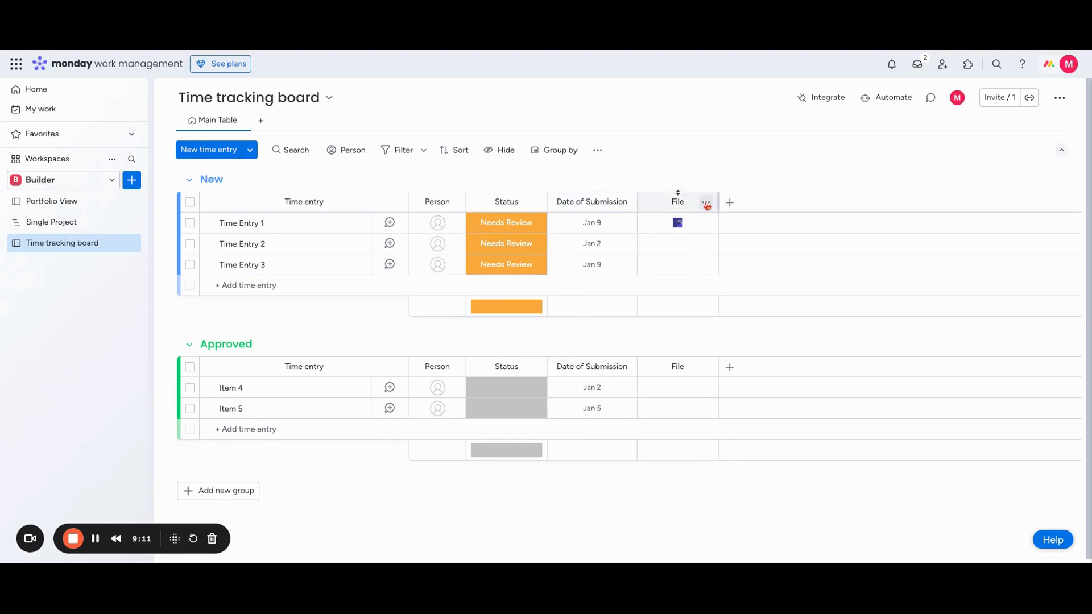
- Delete the File column from the Time tracking board
{"action": "left_click", "coordinate": [706, 204]}
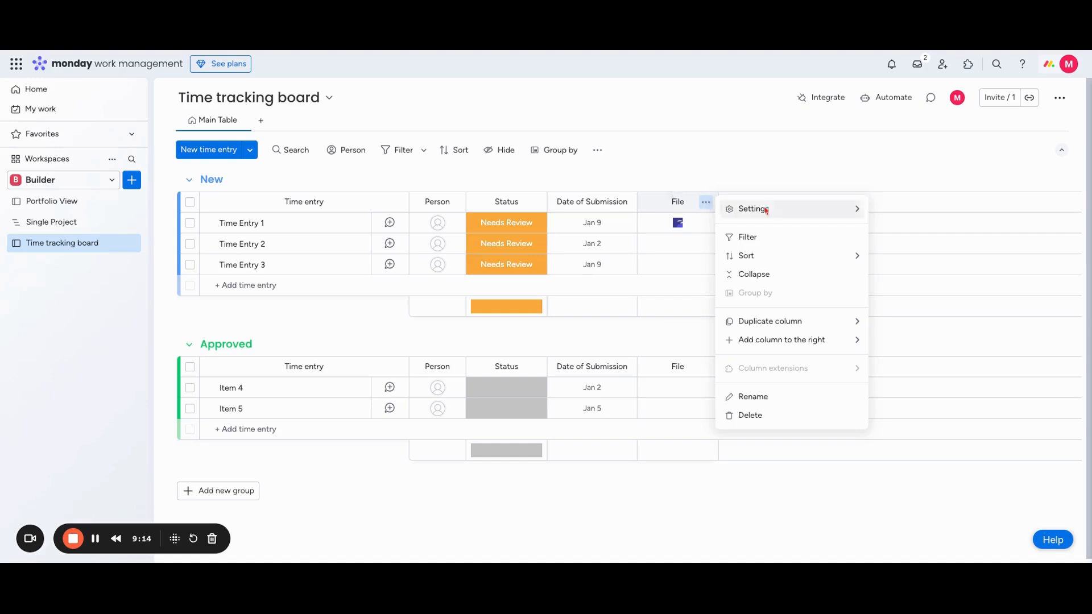
{"action": "left_click", "coordinate": [793, 414]}
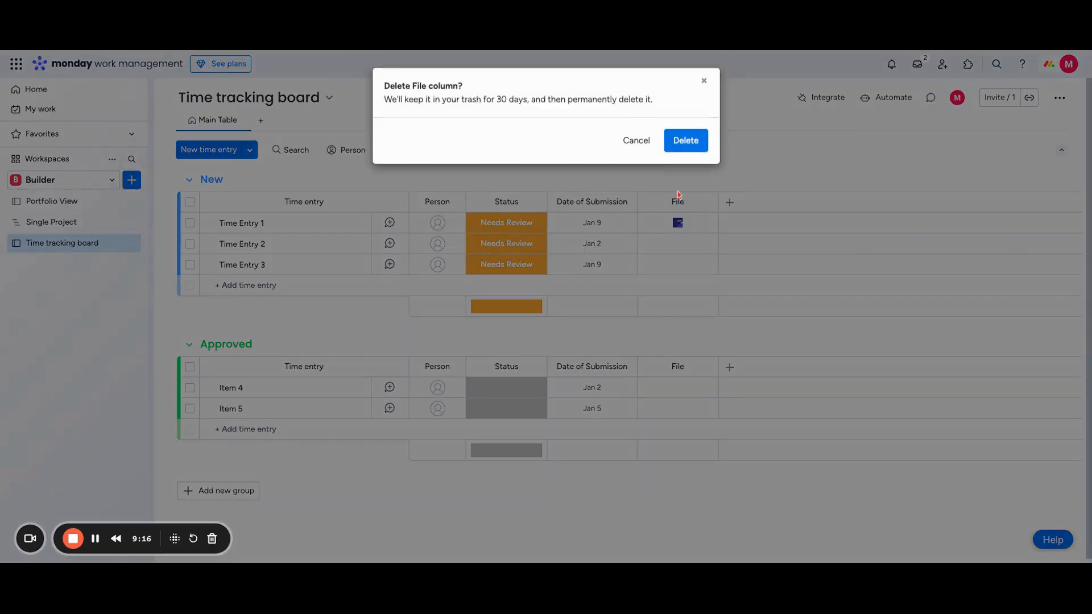
{"action": "left_click", "coordinate": [694, 147]}
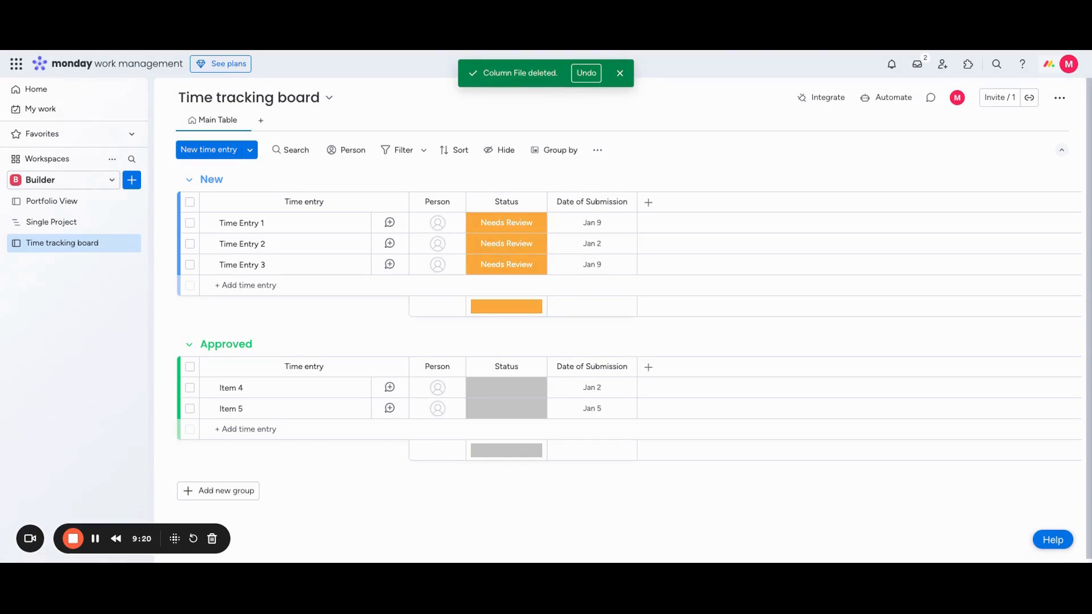
- Add a Numbers column after Date of Submission and name it Time Worked
{"action": "left_click", "coordinate": [650, 202]}
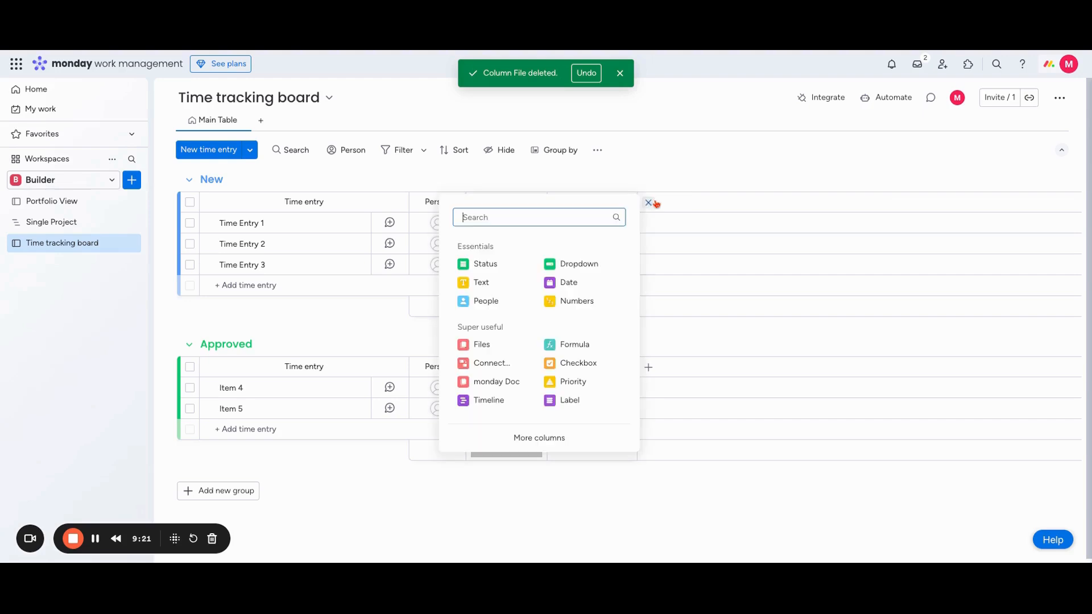
{"action": "left_click", "coordinate": [595, 299]}
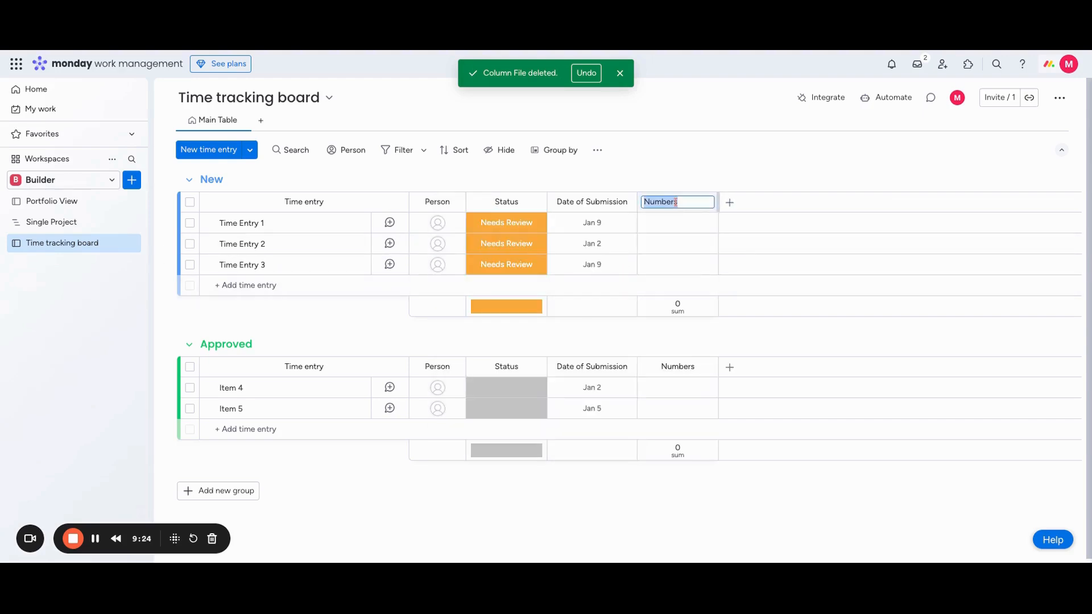
{"action": "type", "text": "Time Worked"}
{"action": "key", "text": "Return"}
- Set the Time Worked column's unit to the custom text Hours
{"action": "left_click", "coordinate": [685, 312]}
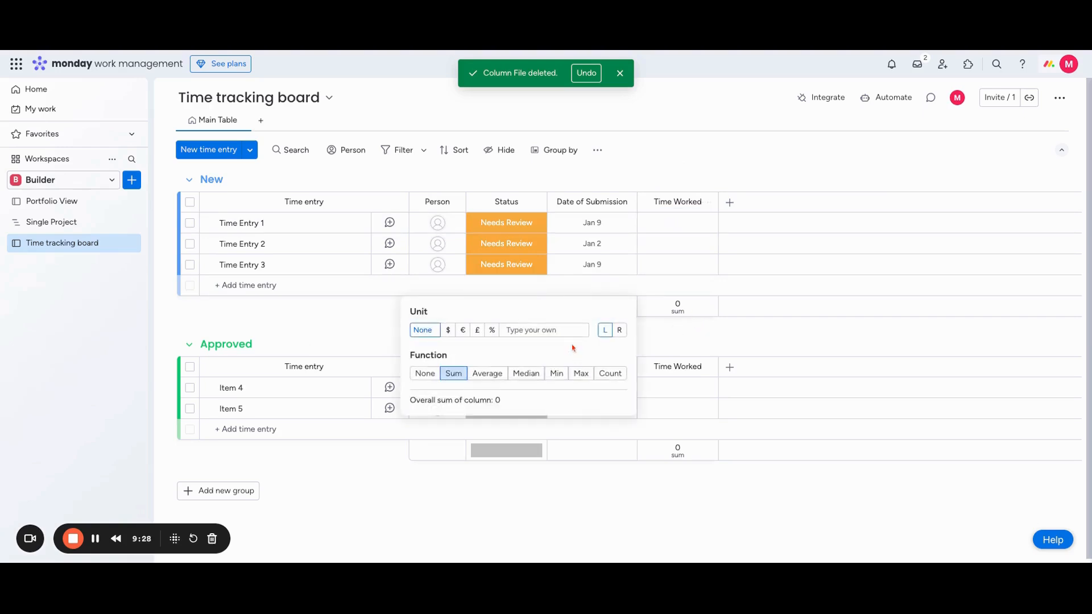
{"action": "left_click", "coordinate": [561, 333]}
{"action": "type", "text": "Hours"}
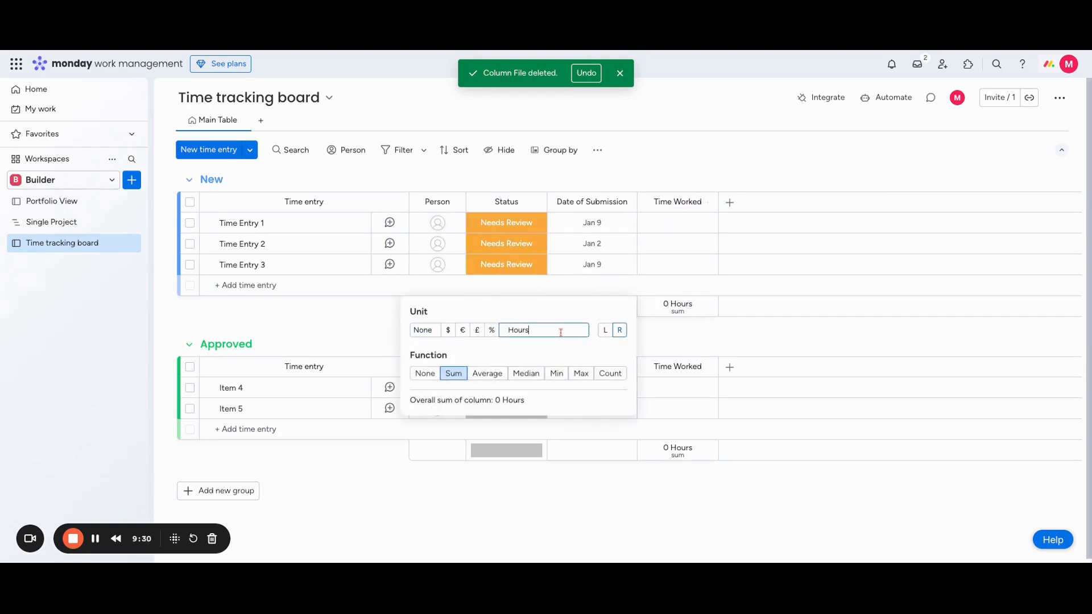
{"action": "left_click", "coordinate": [683, 339]}
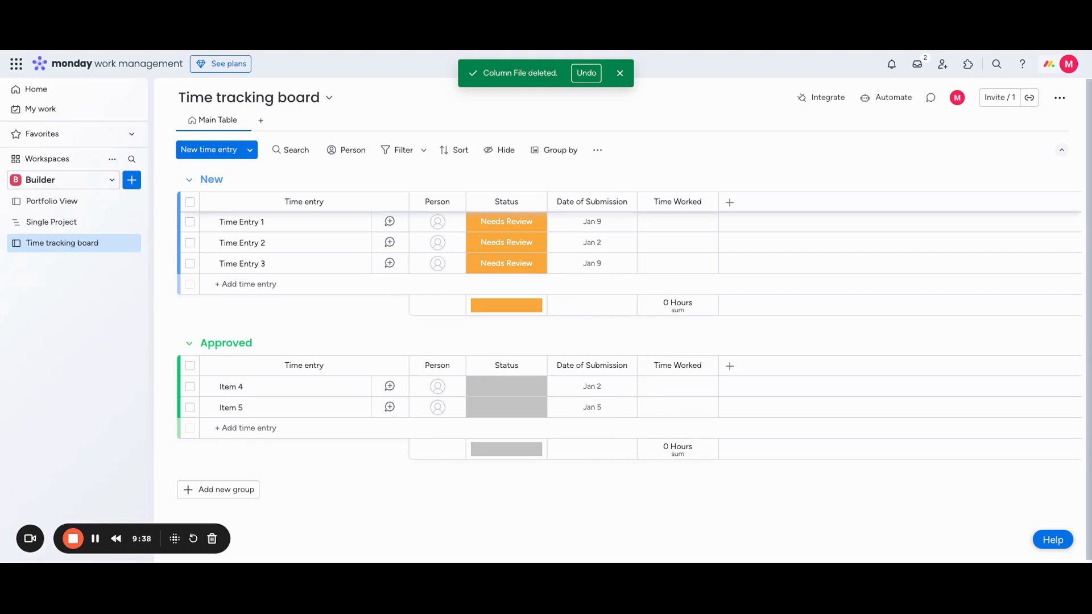
- Add a Connect boards column linked to the Portfolio View and Single Project boards, without creating a mirror column
{"action": "left_click", "coordinate": [730, 203]}
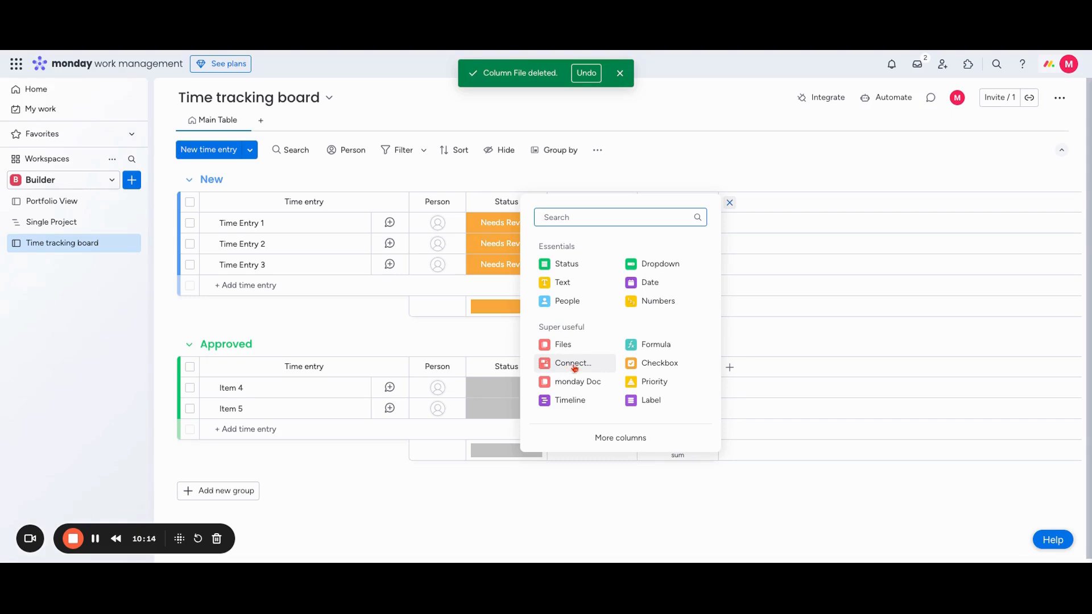
{"action": "key", "text": "Escape"}
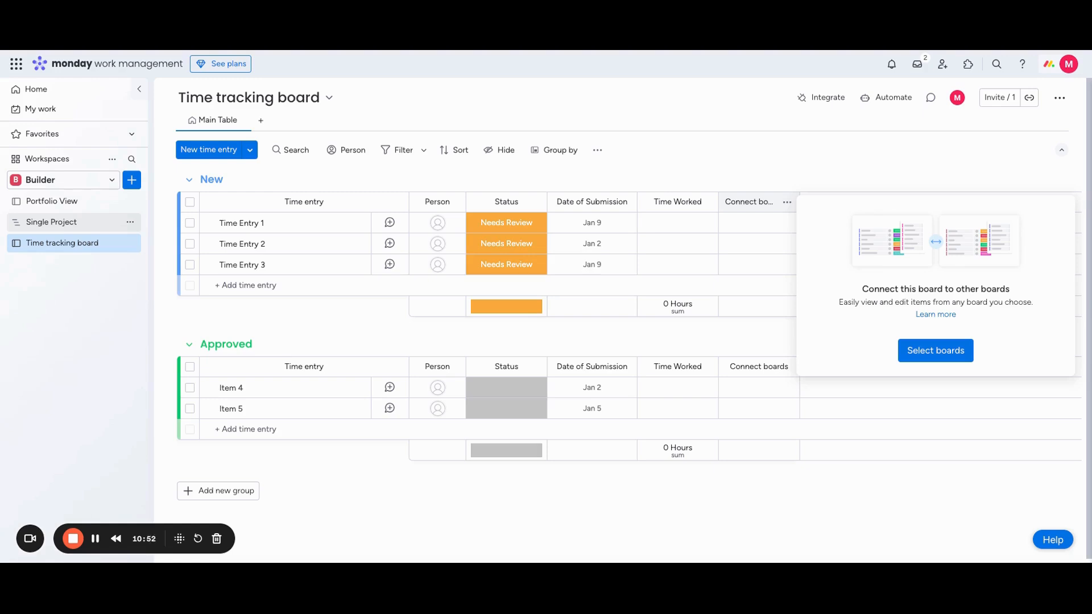
{"action": "left_click", "coordinate": [936, 350]}
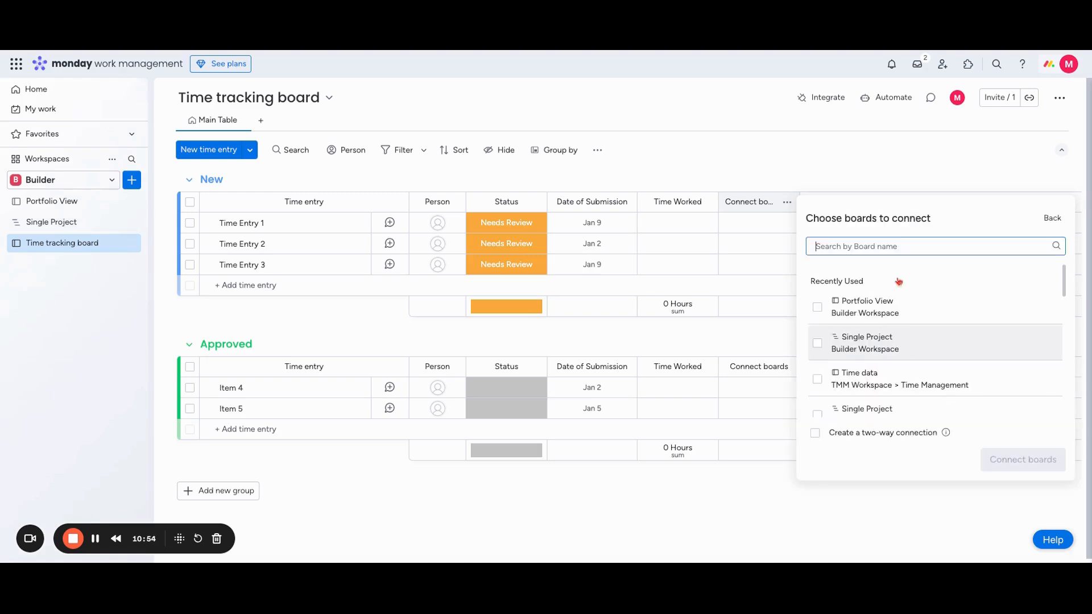
{"action": "left_click", "coordinate": [817, 307]}
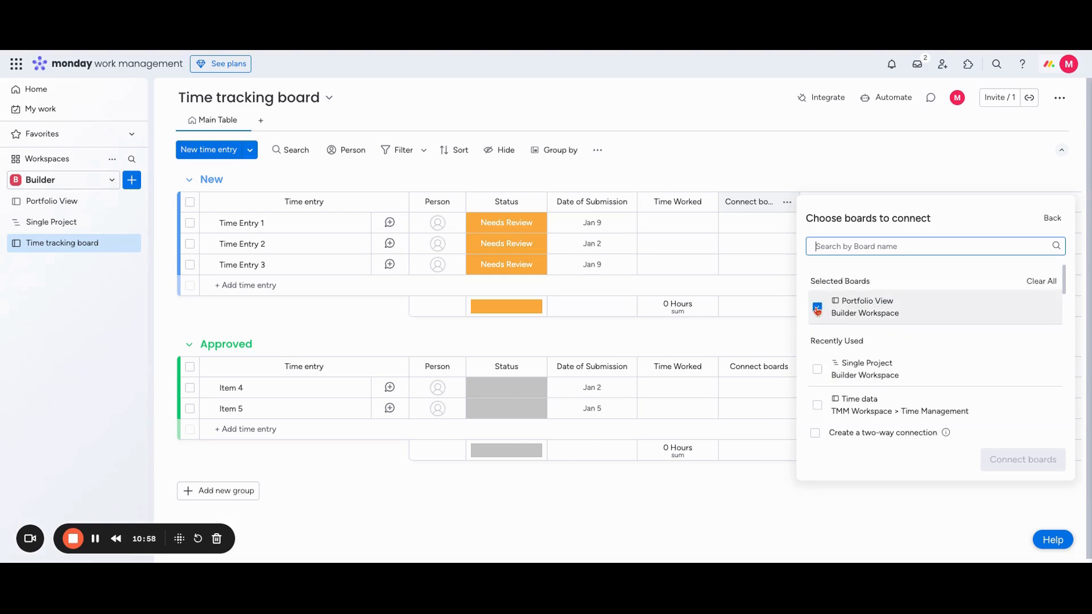
{"action": "left_click", "coordinate": [820, 370]}
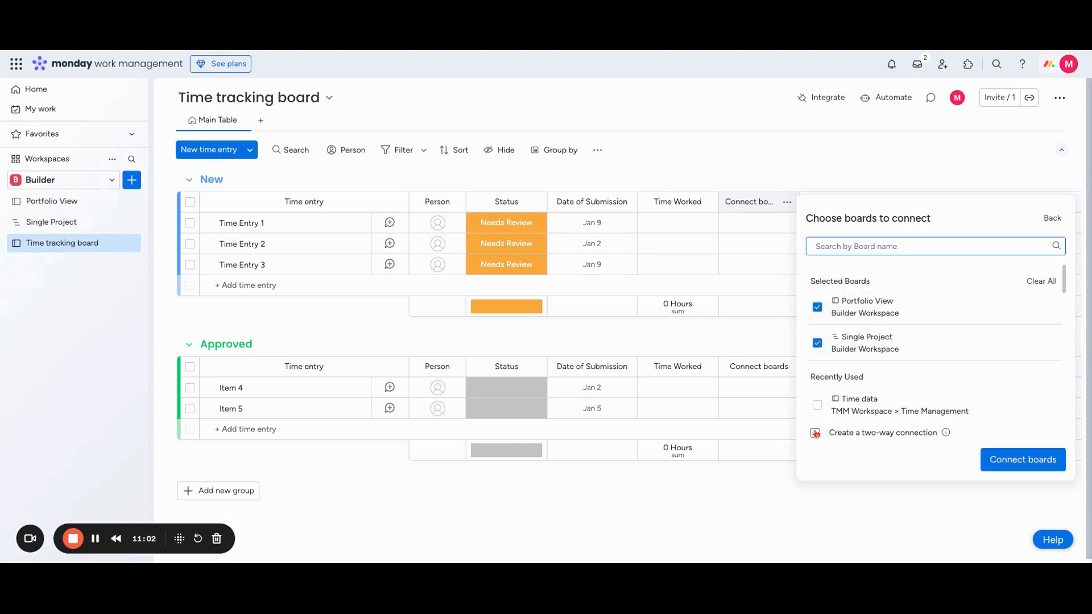
{"action": "left_click", "coordinate": [1015, 464]}
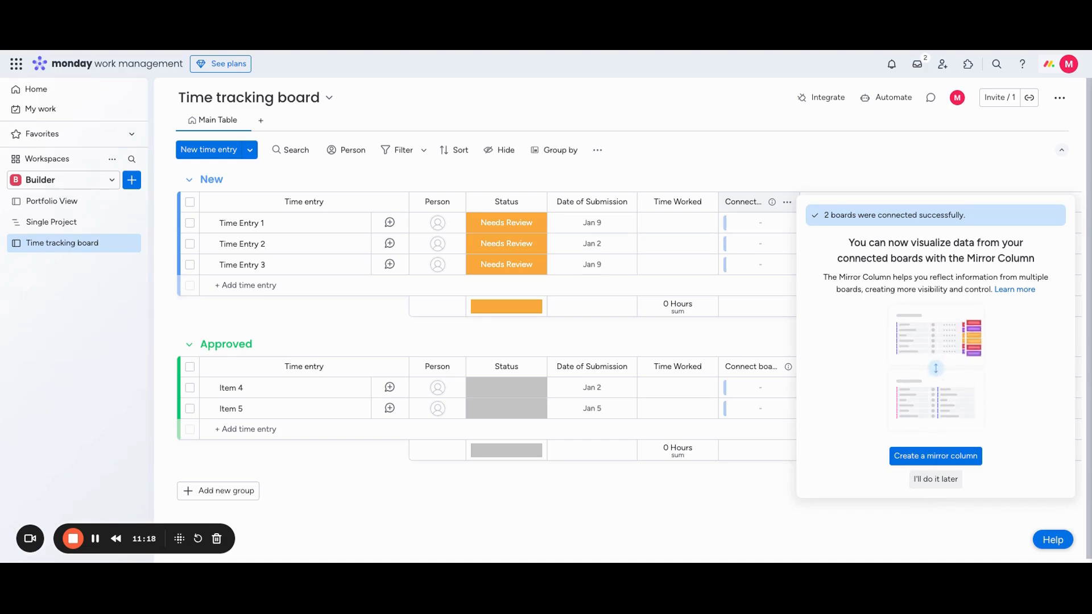
{"action": "left_click", "coordinate": [935, 480]}
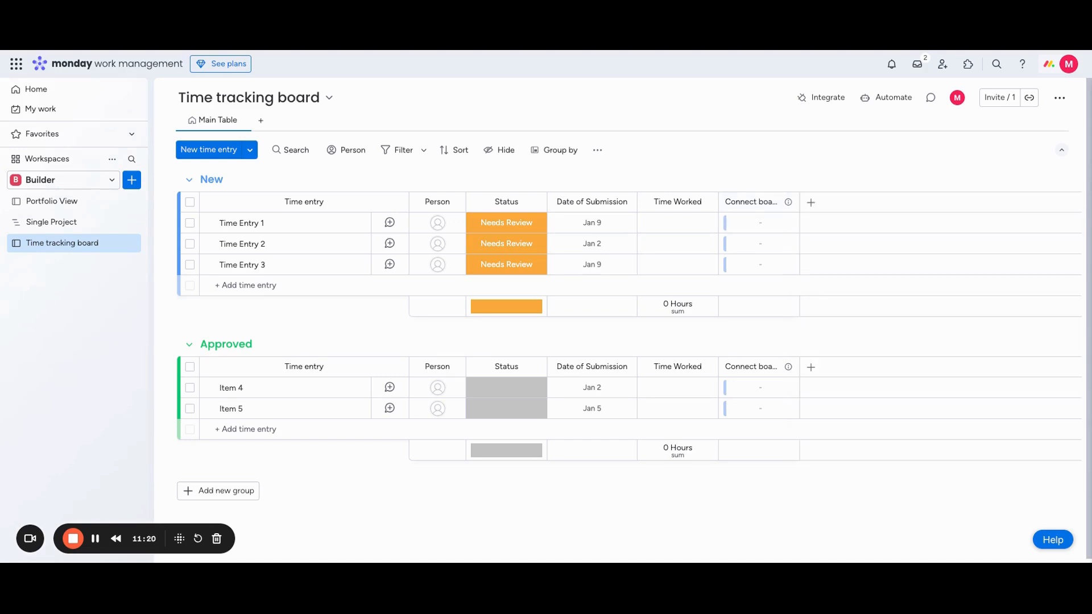
- Browse the connectable items of both linked boards and connect Time Entry 1 to Task 1 of Single Project
{"action": "left_click", "coordinate": [728, 223]}
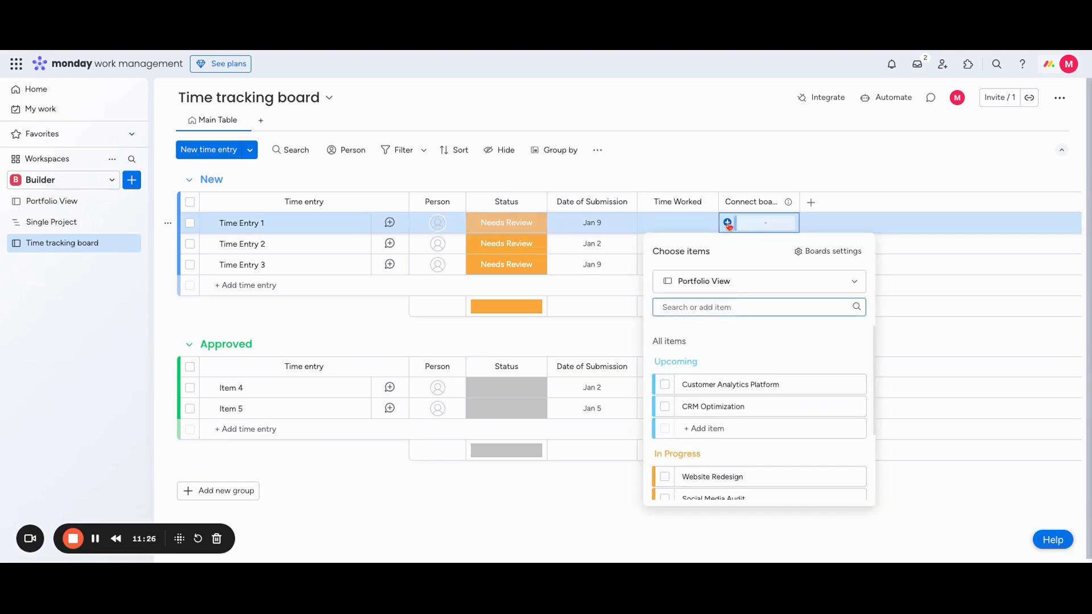
{"action": "left_click", "coordinate": [740, 275]}
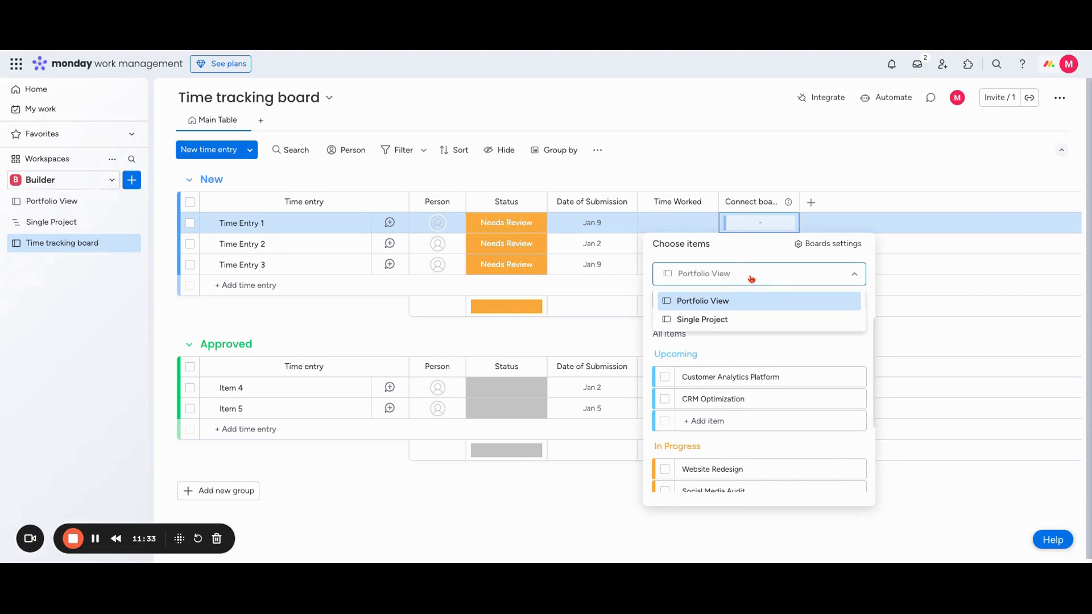
{"action": "left_click", "coordinate": [727, 303]}
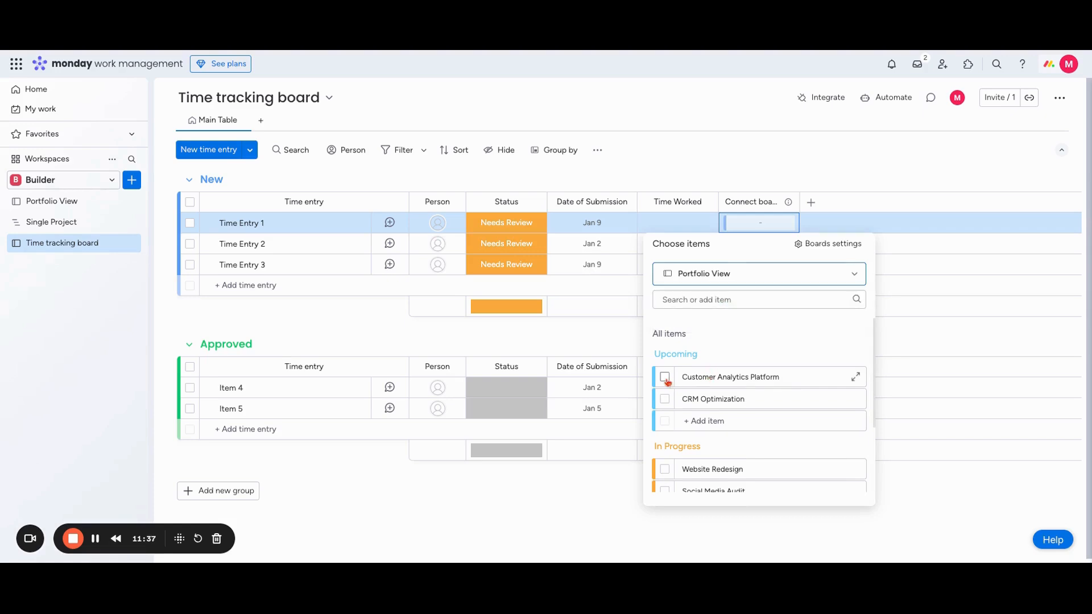
{"action": "scroll", "coordinate": [667, 399], "scroll_direction": "down", "scroll_amount": 3}
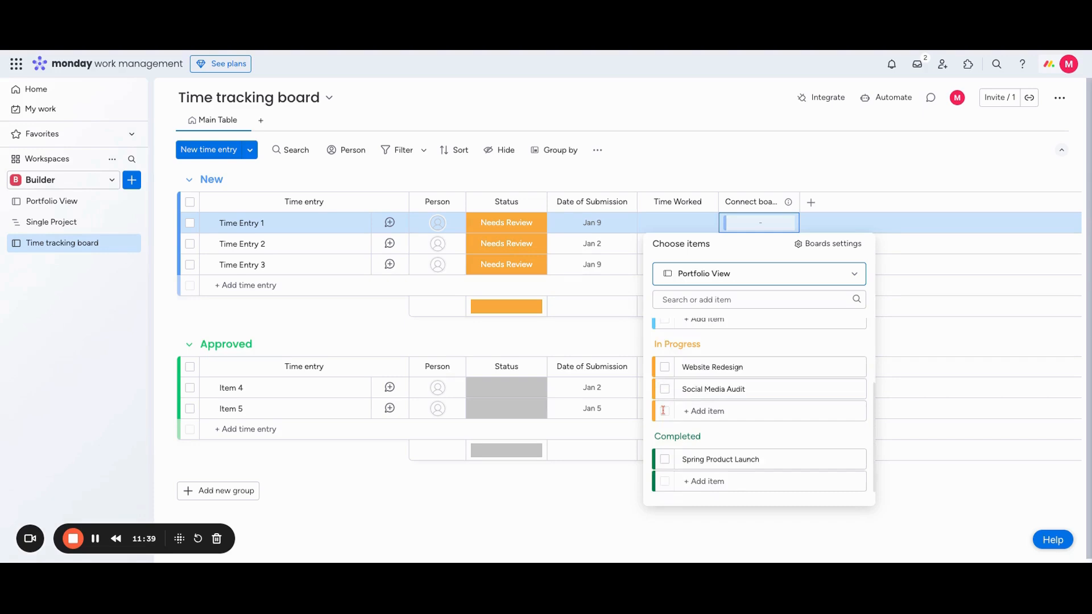
{"action": "scroll", "coordinate": [683, 370], "scroll_direction": "up", "scroll_amount": 3}
{"action": "left_click", "coordinate": [694, 280]}
{"action": "left_click", "coordinate": [744, 317]}
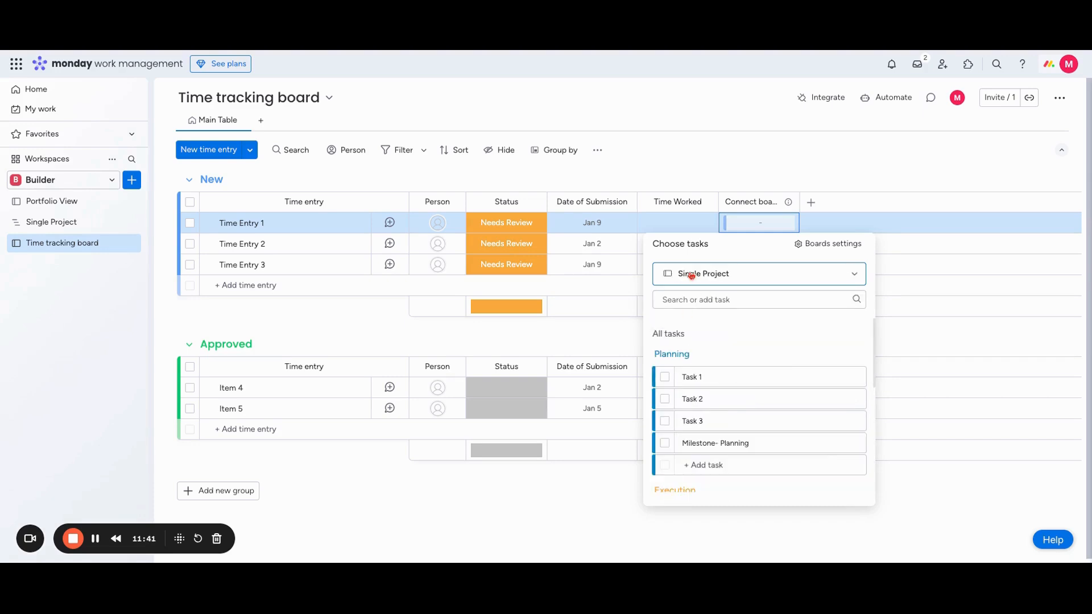
{"action": "scroll", "coordinate": [670, 380], "scroll_direction": "down", "scroll_amount": 3}
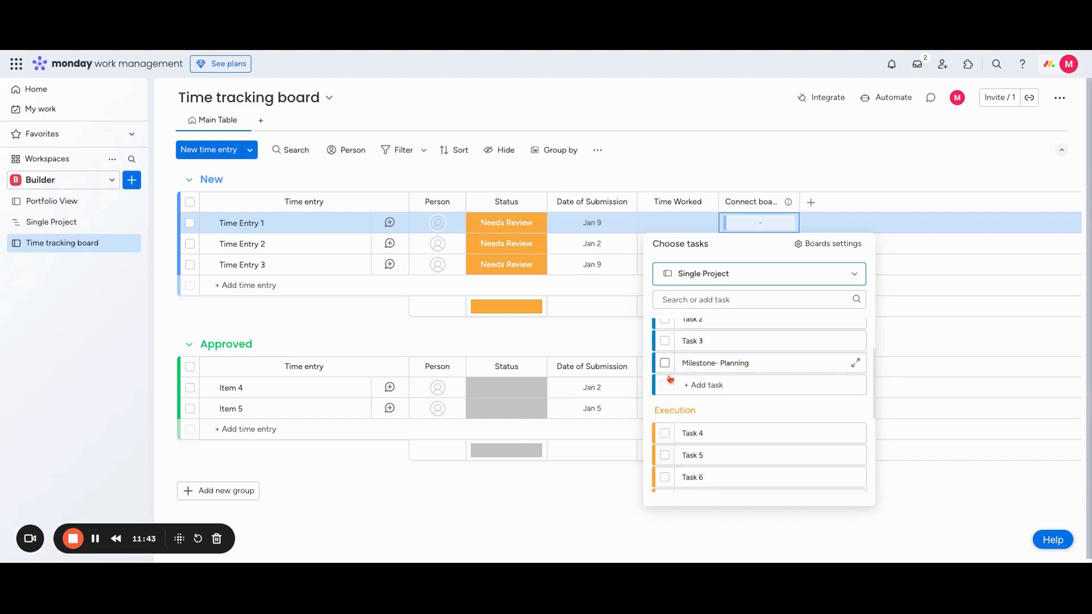
{"action": "scroll", "coordinate": [669, 412], "scroll_direction": "down", "scroll_amount": 3}
{"action": "scroll", "coordinate": [669, 398], "scroll_direction": "up", "scroll_amount": 6}
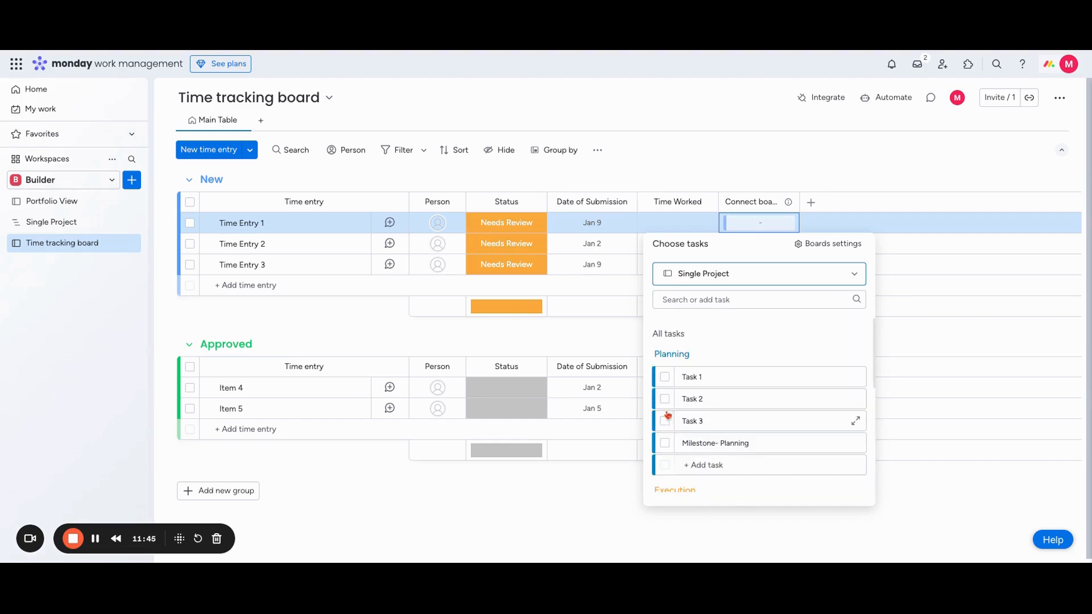
{"action": "left_click", "coordinate": [666, 378]}
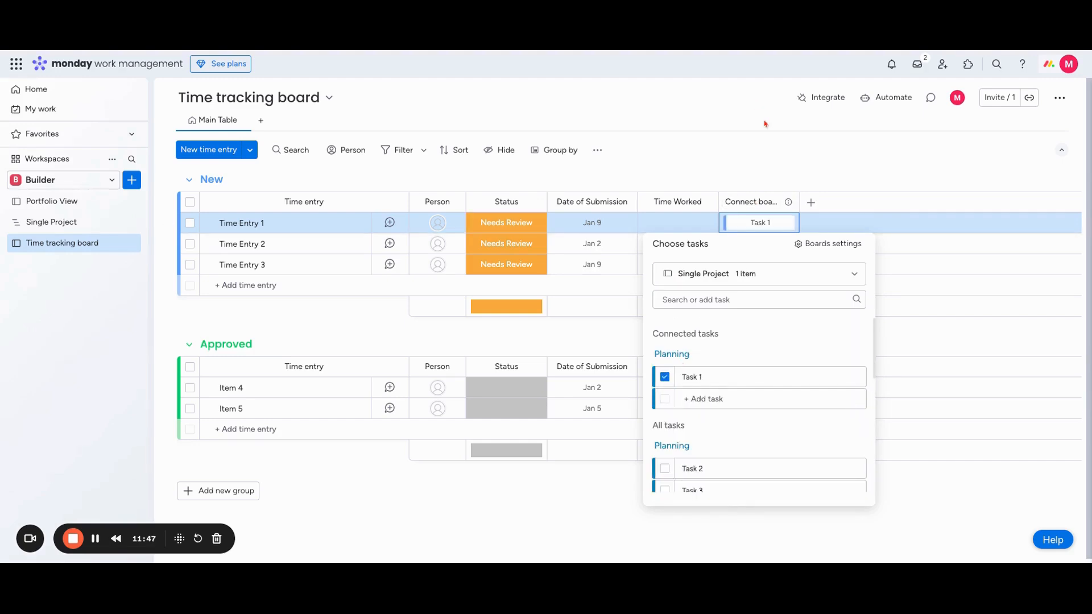
{"action": "left_click", "coordinate": [767, 188]}
- Set the Time Worked of Time Entry 1 to 5 hours
{"action": "left_click", "coordinate": [688, 223]}
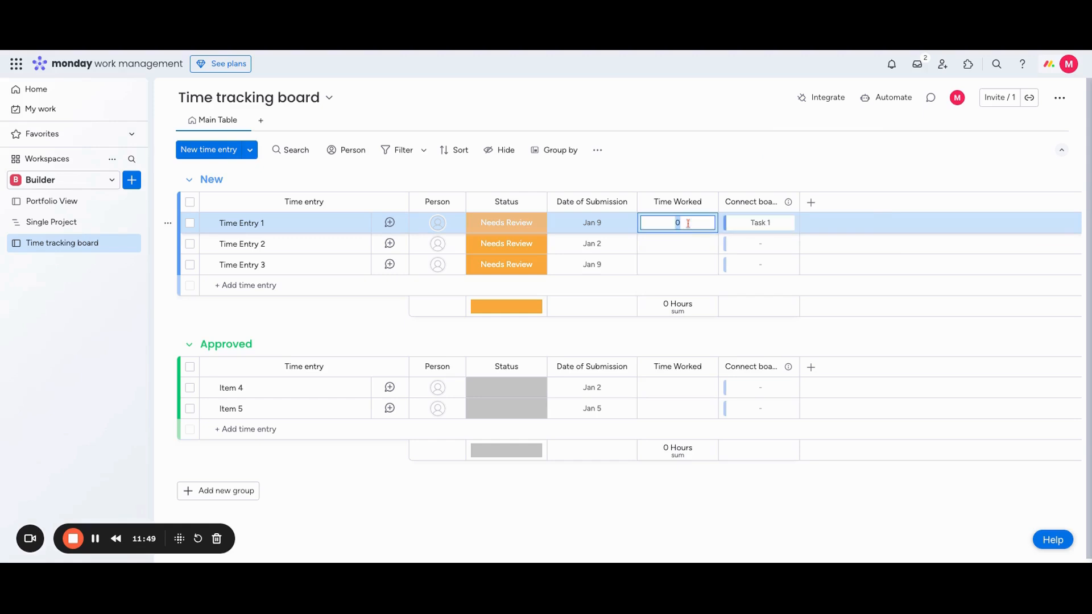
{"action": "type", "text": "5"}
{"action": "key", "text": "Return"}
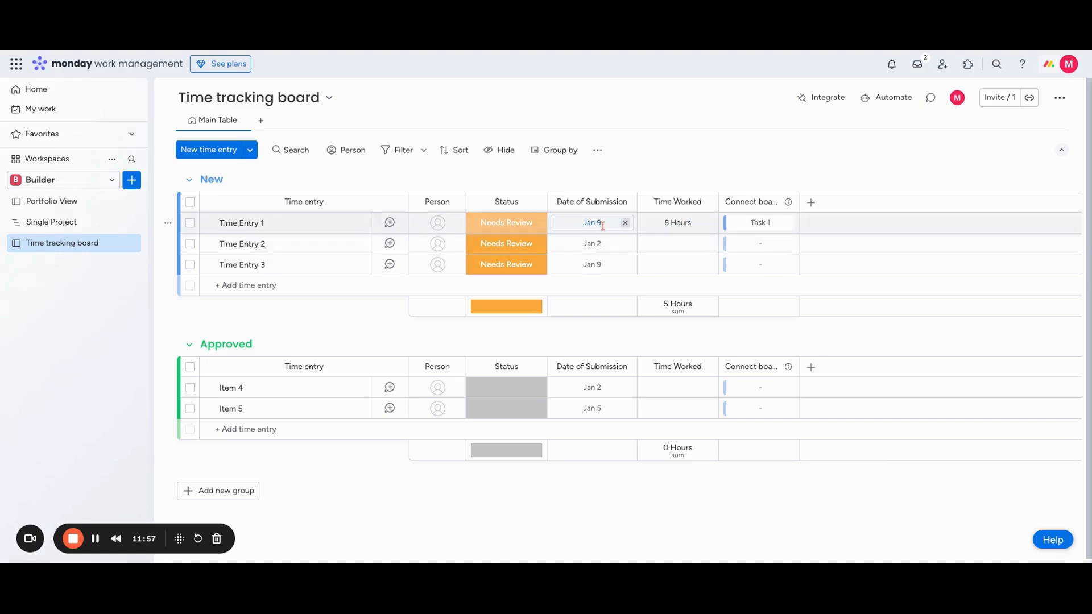
- Assign the account owner as the Person on Time Entry 1
{"action": "left_click", "coordinate": [439, 225]}
{"action": "left_click", "coordinate": [385, 295]}
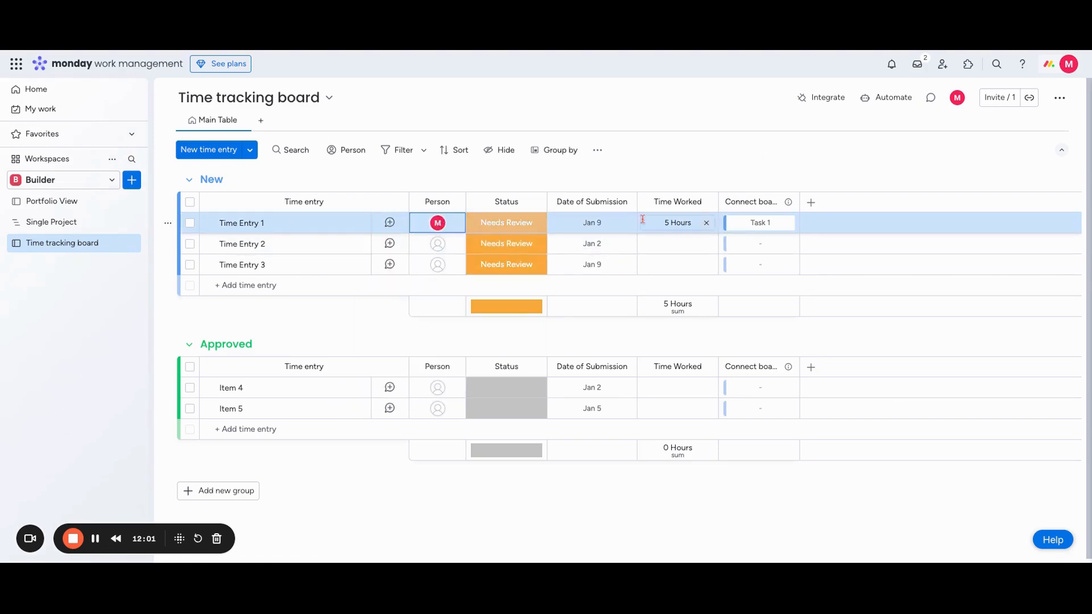
- Add a Mirror column to the Single Project board, after the link to Time tracking board column
{"action": "left_click", "coordinate": [64, 223]}
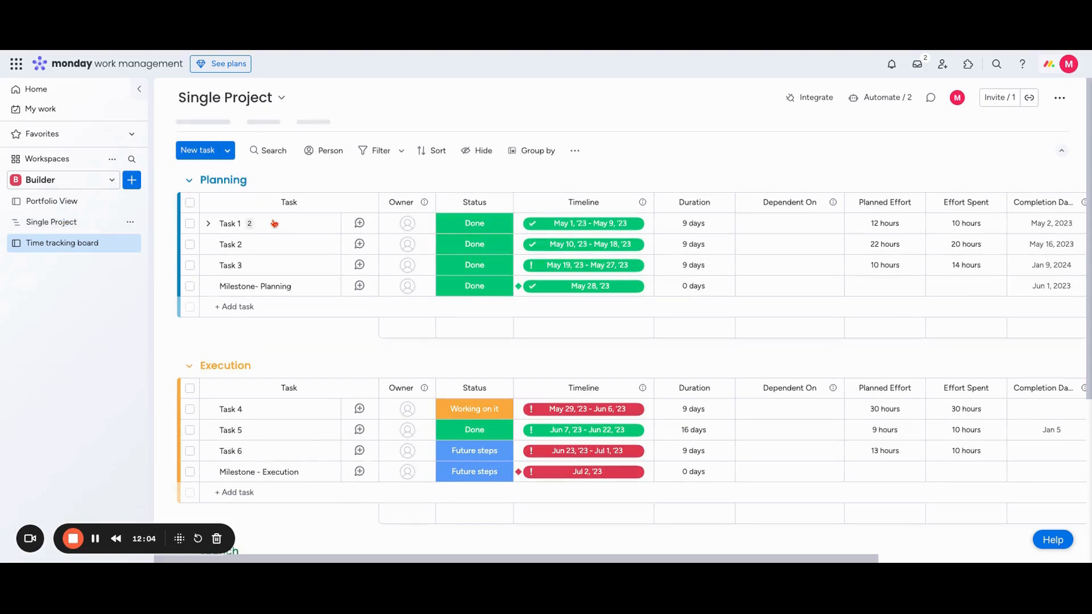
{"action": "scroll", "coordinate": [273, 223], "scroll_direction": "right", "scroll_amount": 4}
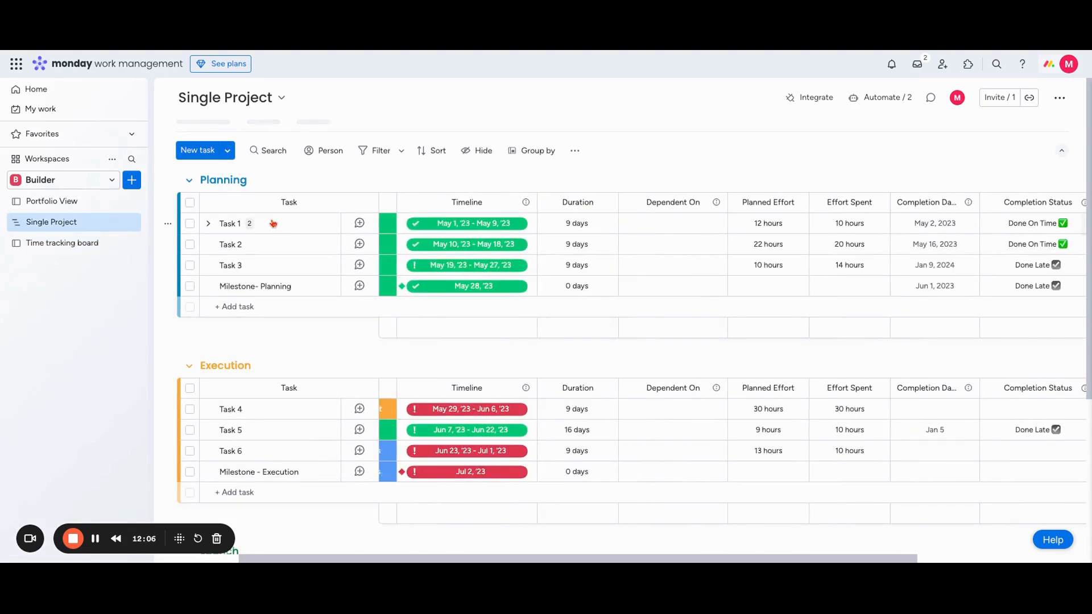
{"action": "scroll", "coordinate": [398, 224], "scroll_direction": "right", "scroll_amount": 5}
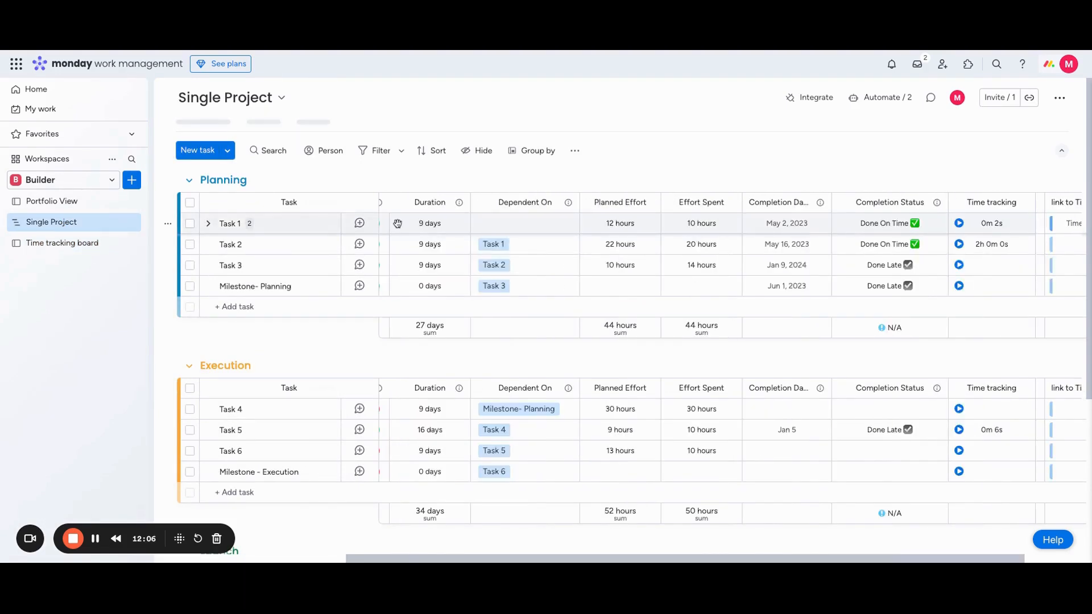
{"action": "scroll", "coordinate": [397, 223], "scroll_direction": "right", "scroll_amount": 3}
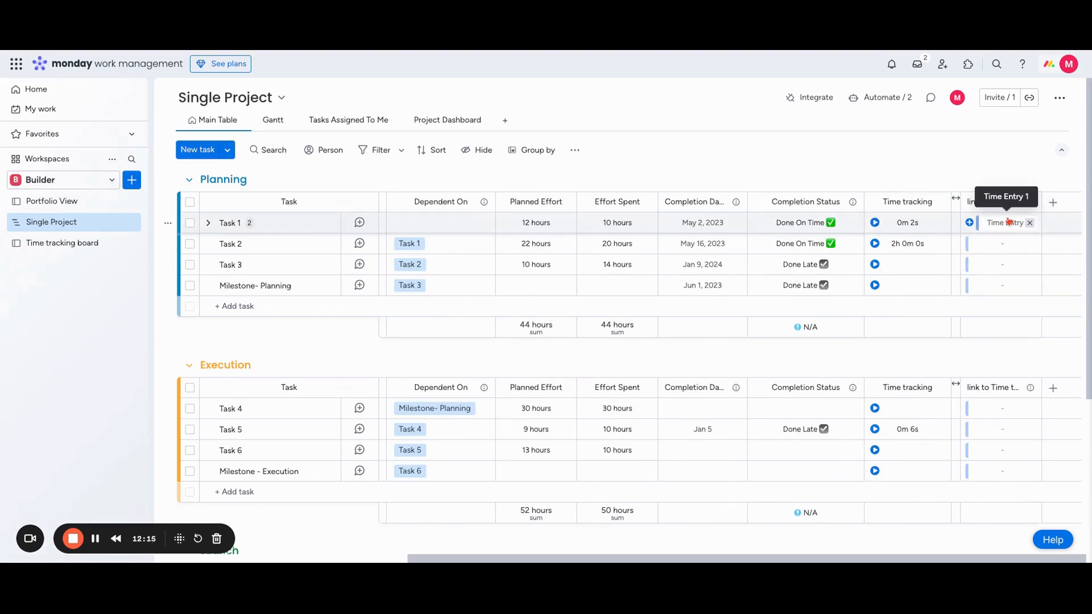
{"action": "left_click", "coordinate": [1053, 203]}
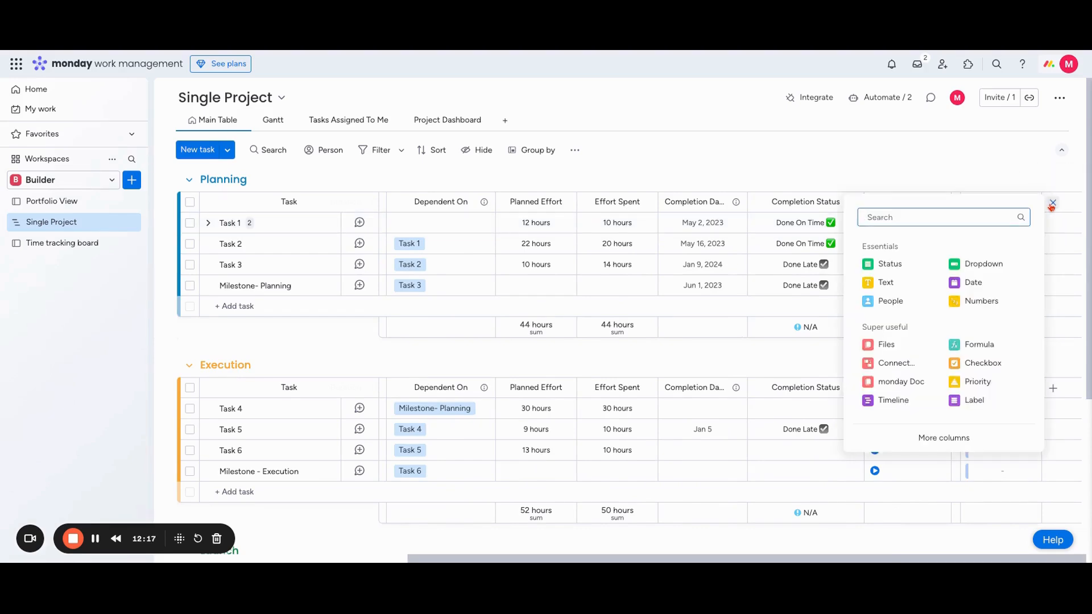
{"action": "type", "text": "mir"}
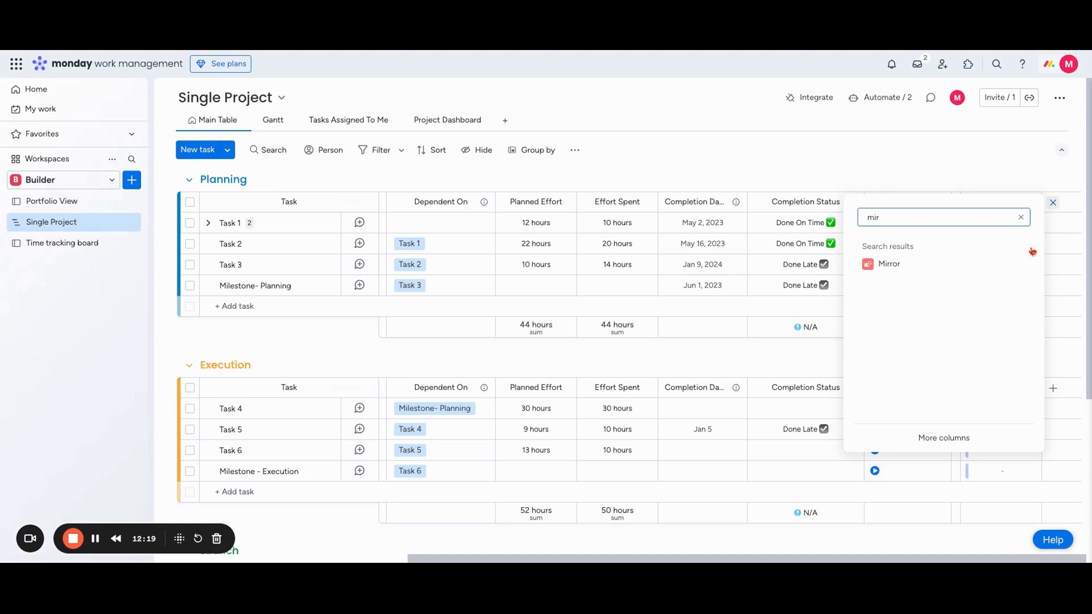
{"action": "left_click", "coordinate": [943, 265]}
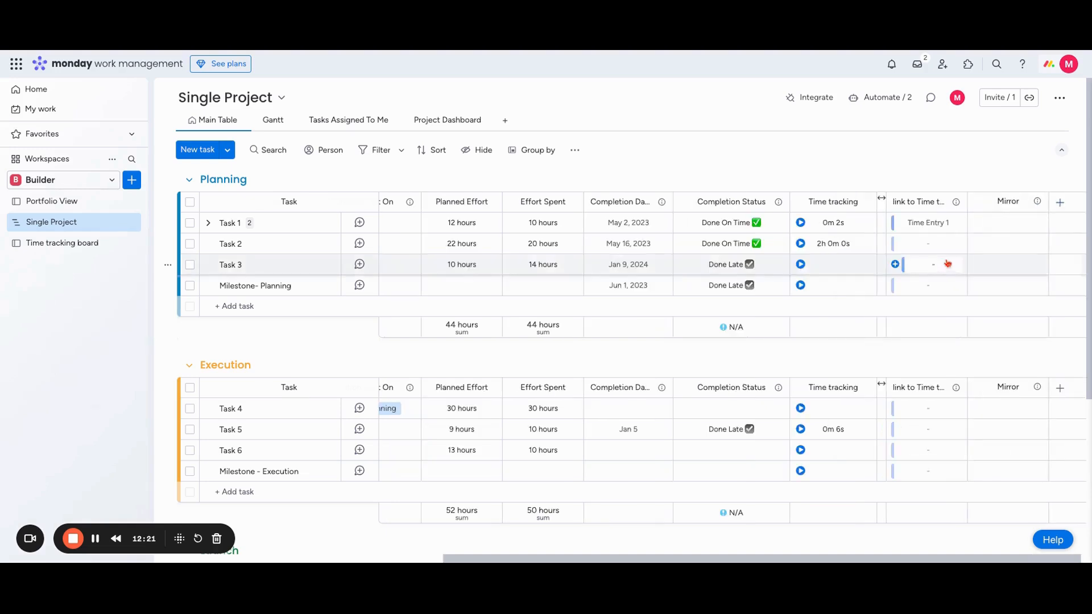
- Set the Mirror column to show Time Worked through the link to Time tracking board connection, summarized as Sum
{"action": "left_click", "coordinate": [913, 365]}
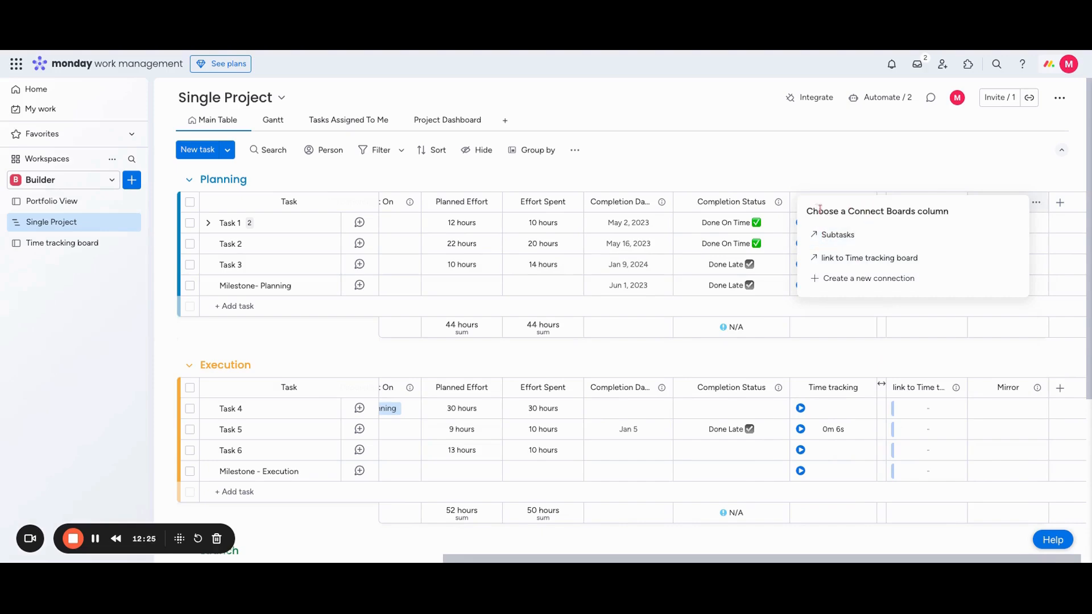
{"action": "left_click", "coordinate": [879, 259]}
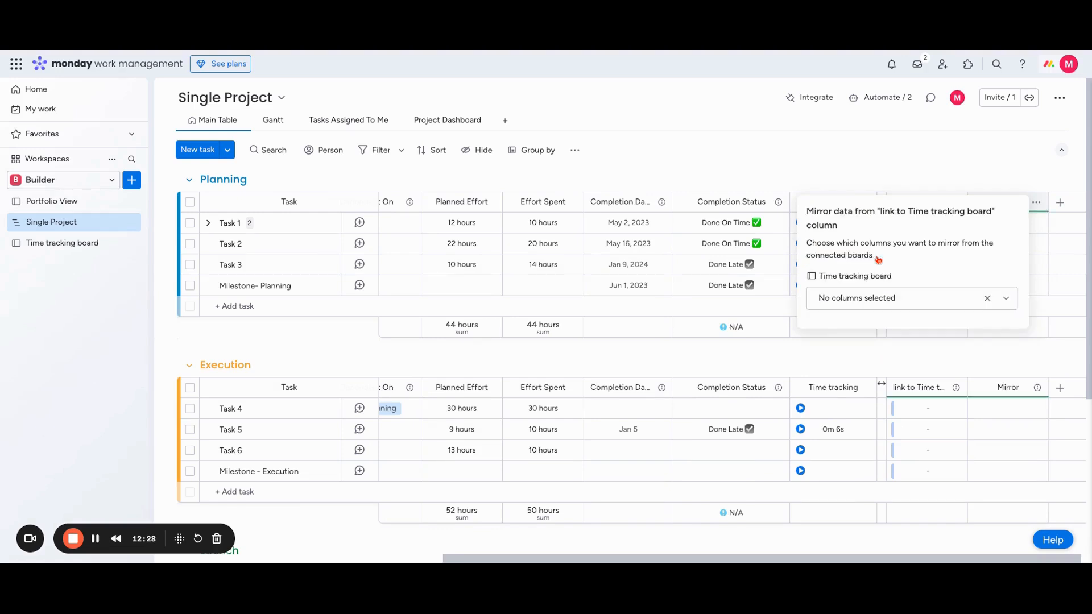
{"action": "left_click", "coordinate": [910, 303]}
{"action": "scroll", "coordinate": [909, 366], "scroll_direction": "down", "scroll_amount": 1}
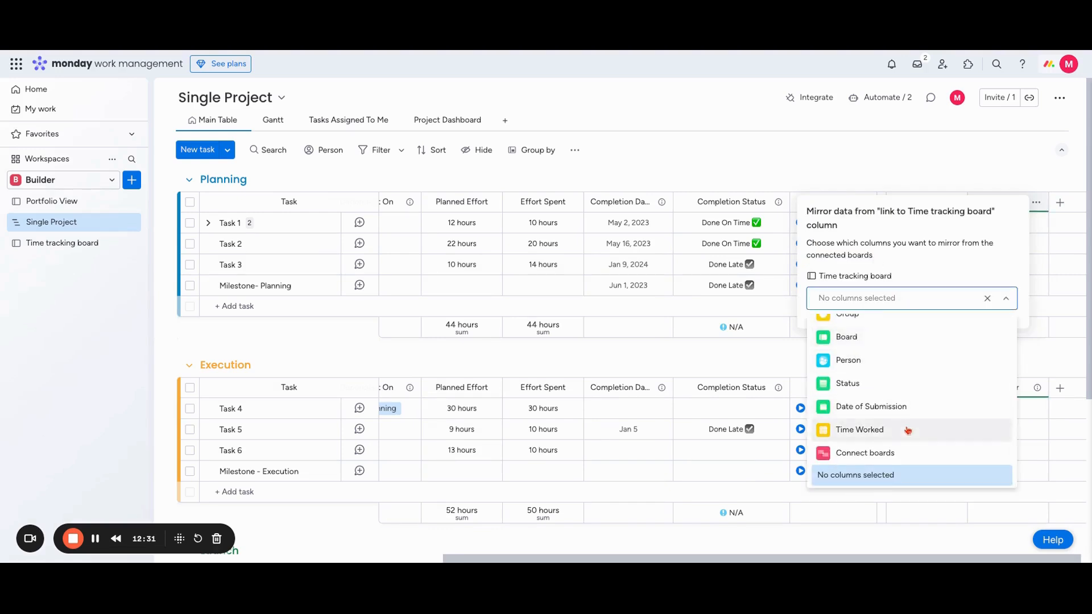
{"action": "left_click", "coordinate": [908, 430]}
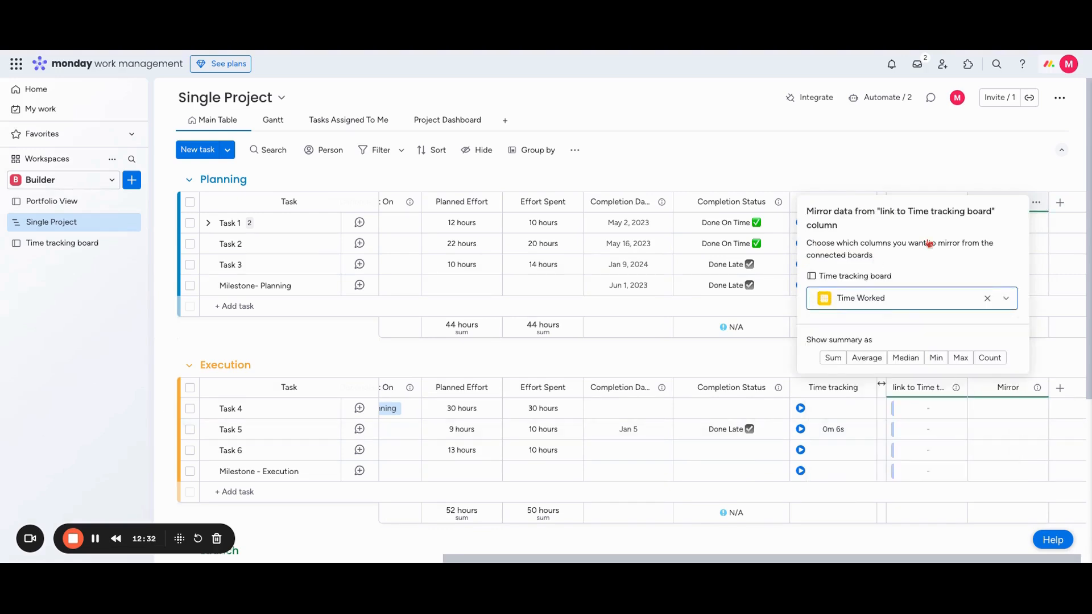
{"action": "left_click", "coordinate": [834, 360]}
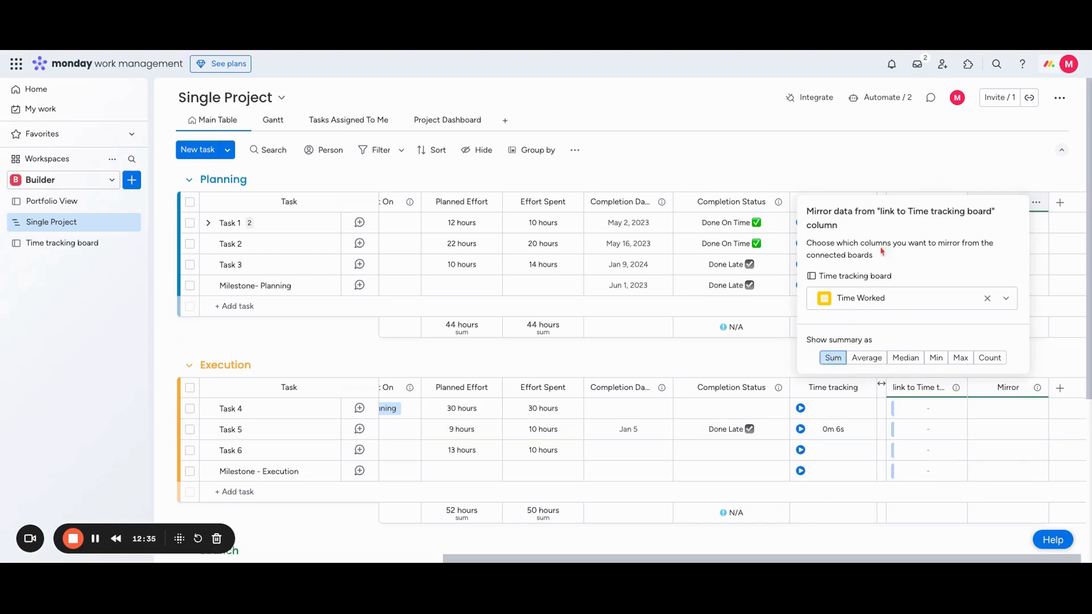
{"action": "left_click", "coordinate": [937, 151]}
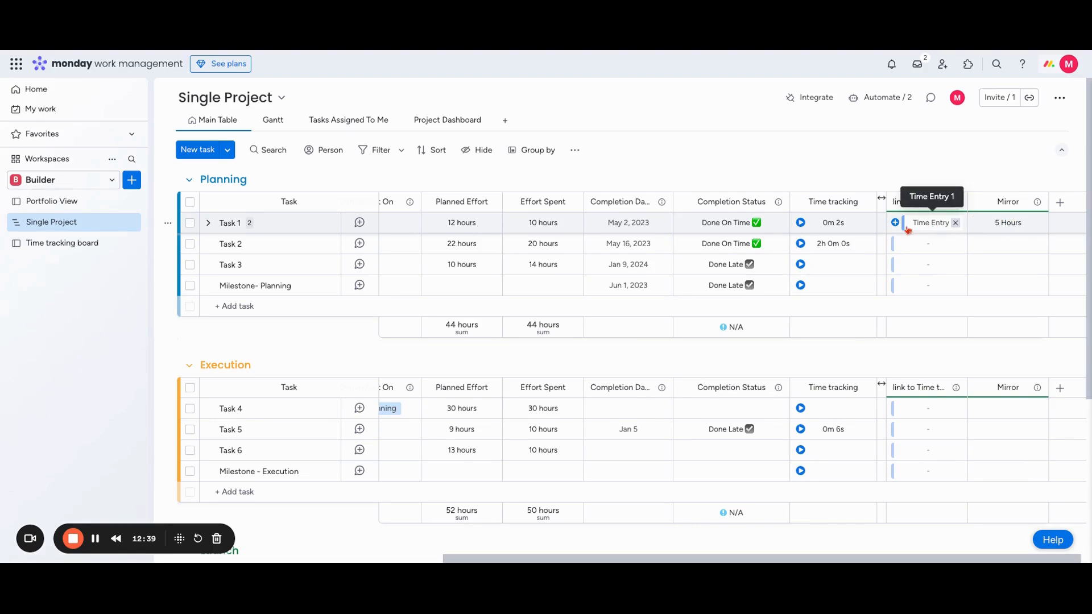
- Rename the Mirror column to Time Spent
{"action": "left_click", "coordinate": [1008, 204]}
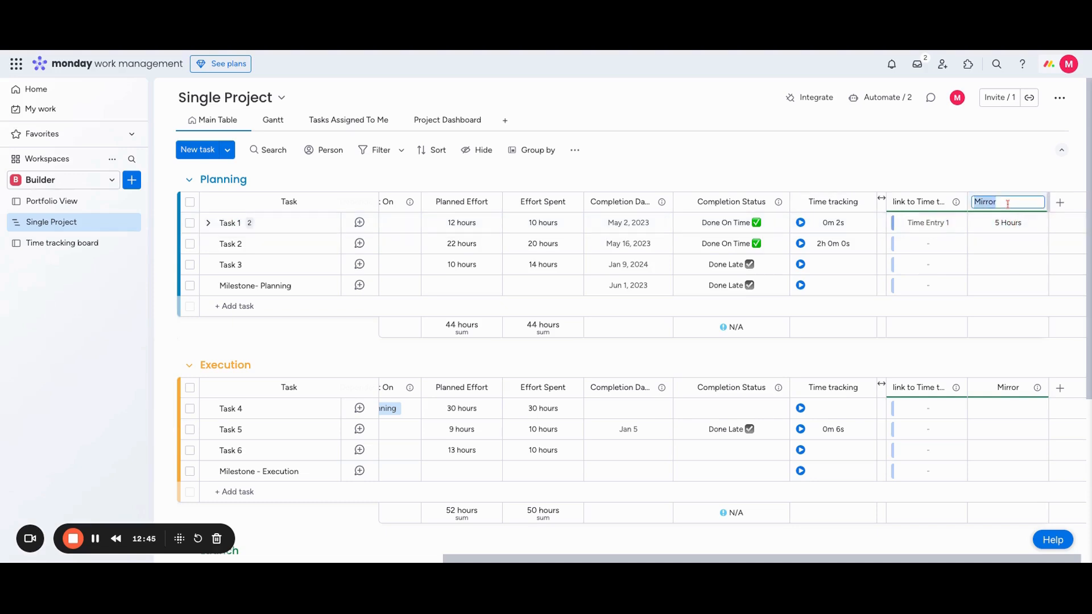
{"action": "type", "text": "Hours"}
{"action": "key", "text": "BackSpace"}
{"action": "key", "text": "BackSpace"}
{"action": "key", "text": "BackSpace"}
{"action": "key", "text": "BackSpace"}
{"action": "key", "text": "BackSpace"}
{"action": "type", "text": "Time Spent"}
{"action": "key", "text": "Return"}
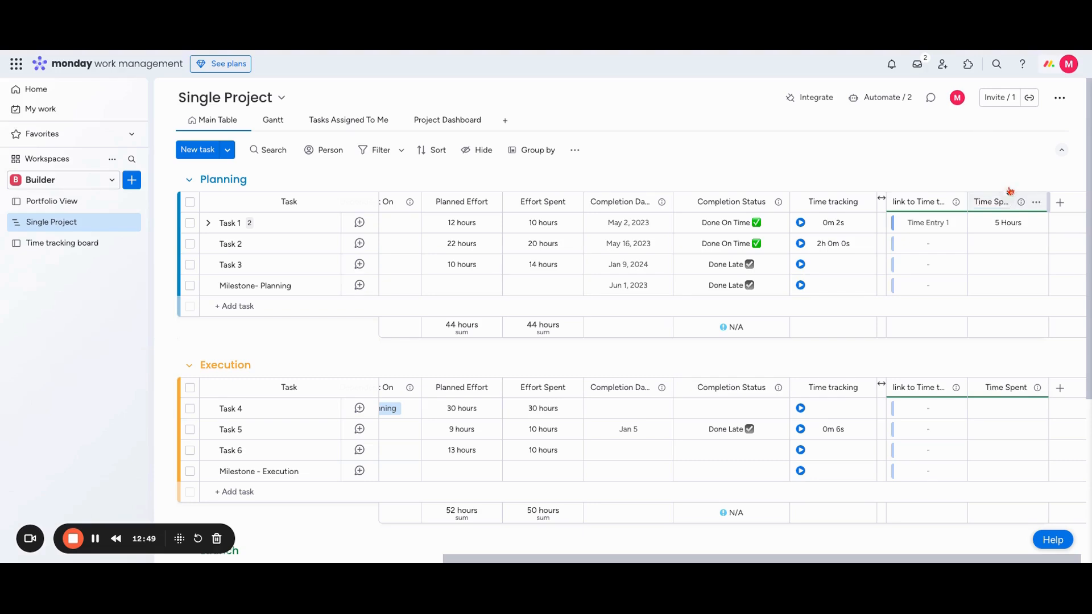
- On the Time tracking board, set the default Status for new time entries to Needs Review and save
{"action": "left_click", "coordinate": [69, 246]}
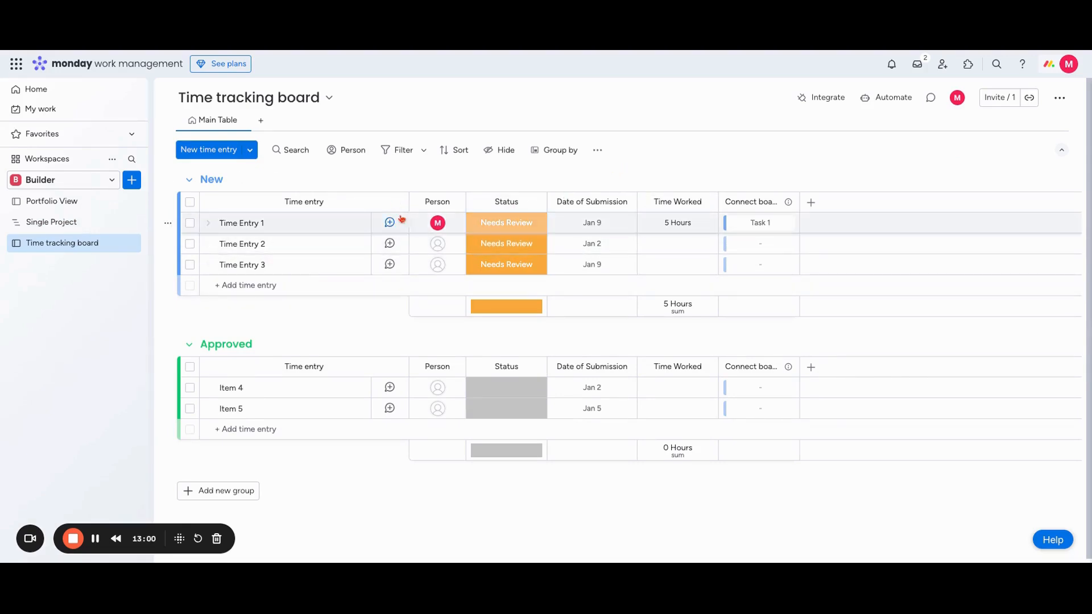
{"action": "left_click", "coordinate": [602, 153]}
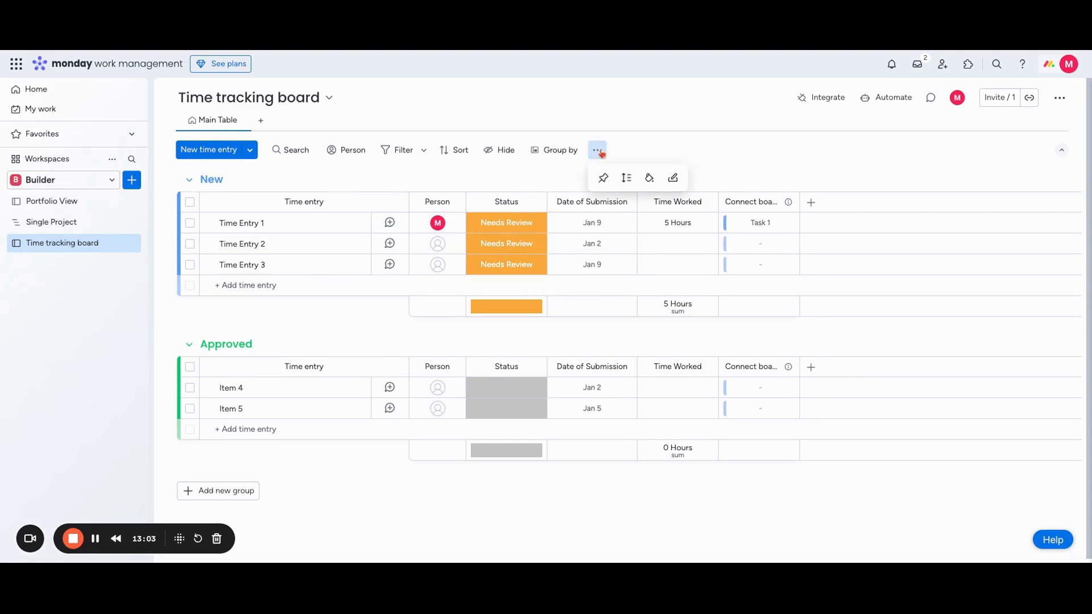
{"action": "left_click", "coordinate": [674, 179]}
{"action": "left_click", "coordinate": [617, 265]}
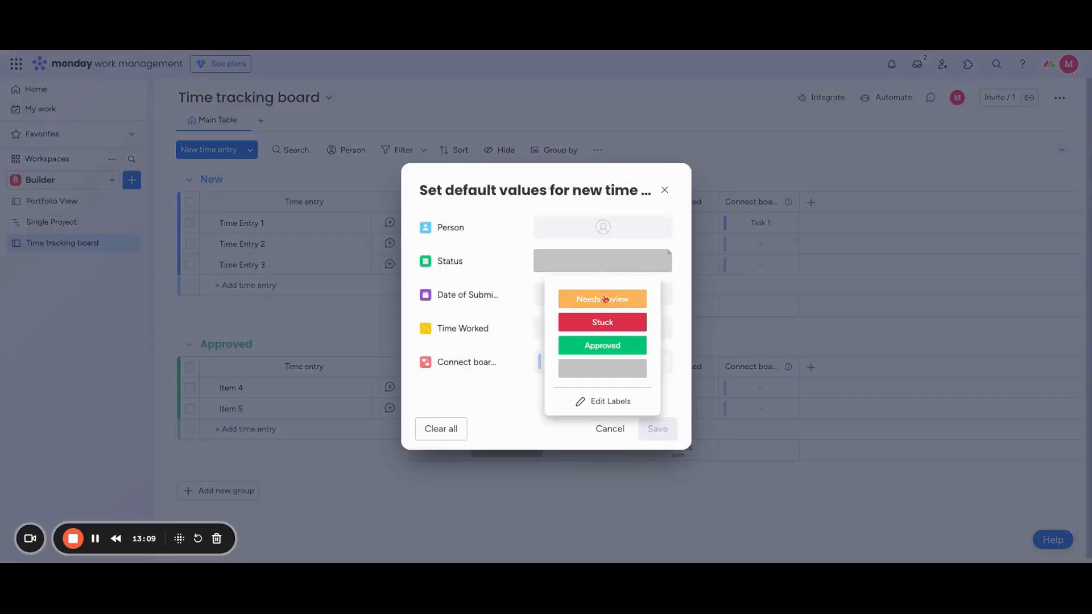
{"action": "left_click", "coordinate": [605, 299]}
{"action": "left_click", "coordinate": [663, 433]}
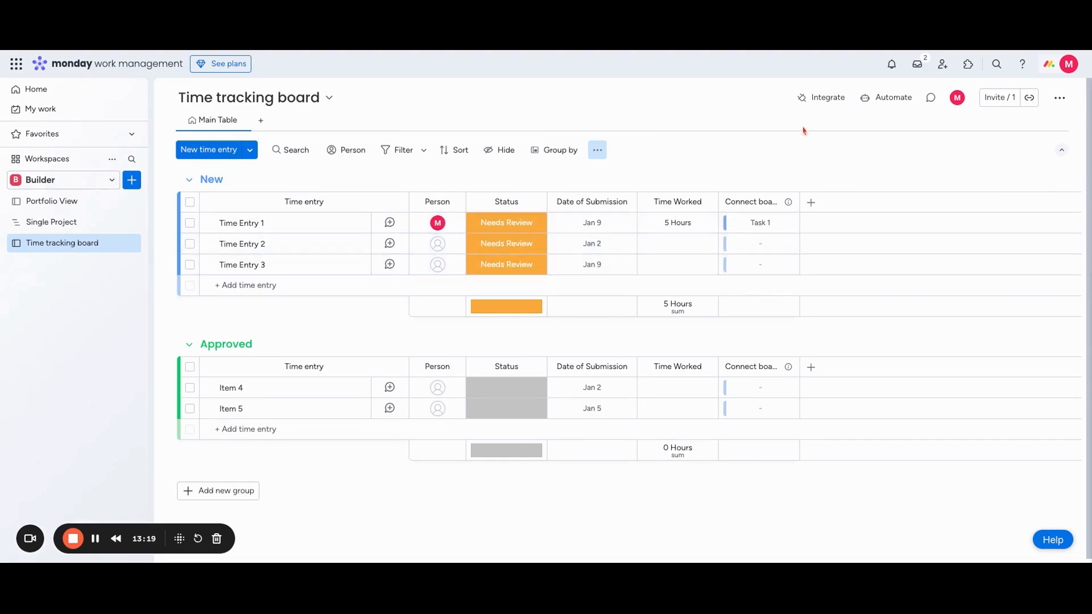
- Create an automation from the template that assigns an item's creator to the Person column when the item is created
{"action": "left_click", "coordinate": [883, 102]}
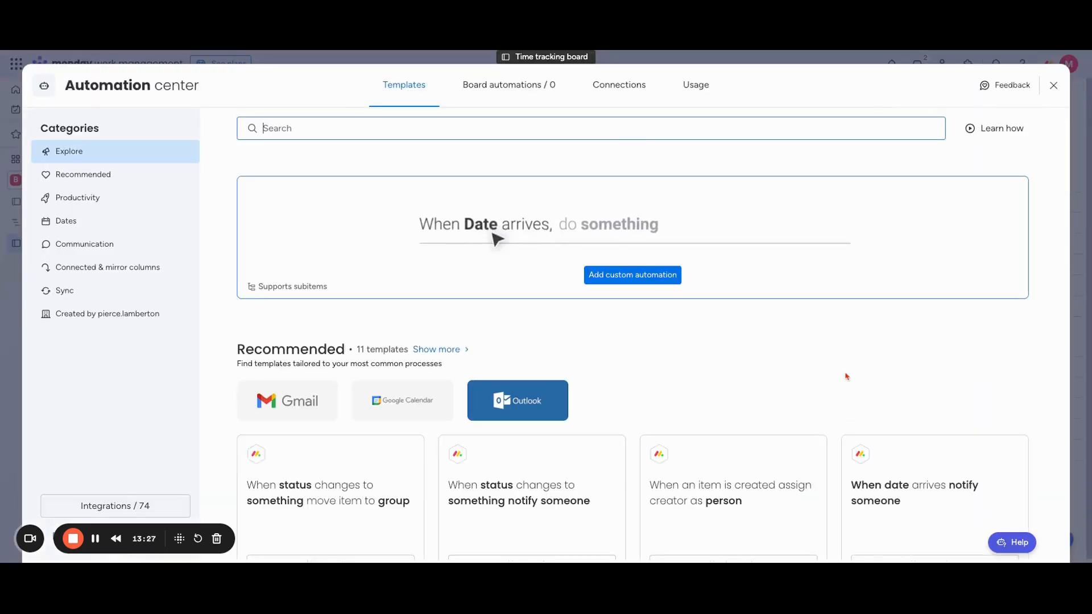
{"action": "scroll", "coordinate": [699, 393], "scroll_direction": "down", "scroll_amount": 2}
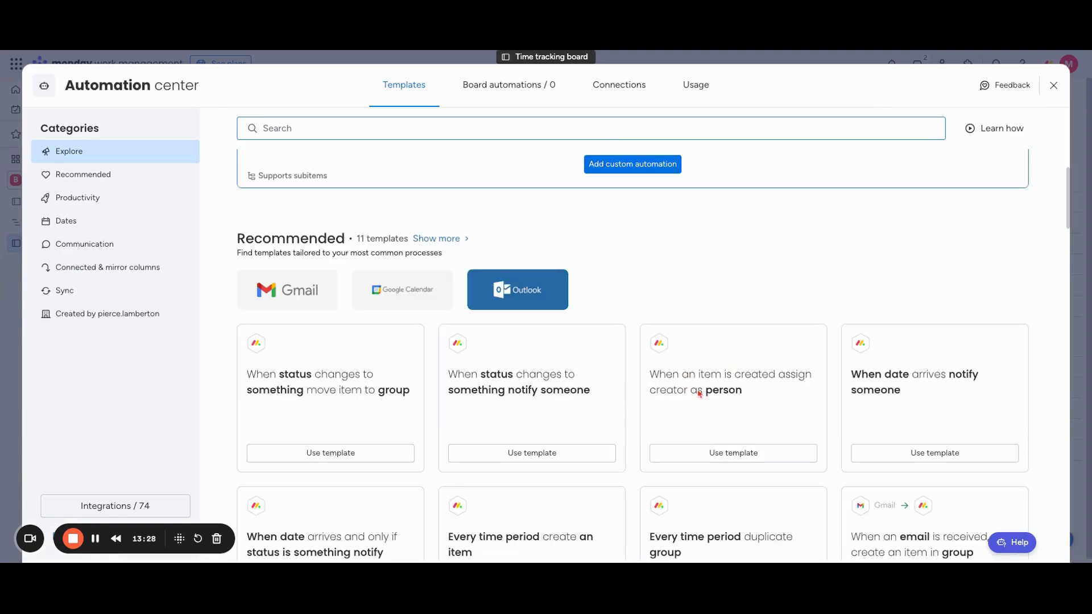
{"action": "left_click", "coordinate": [728, 452]}
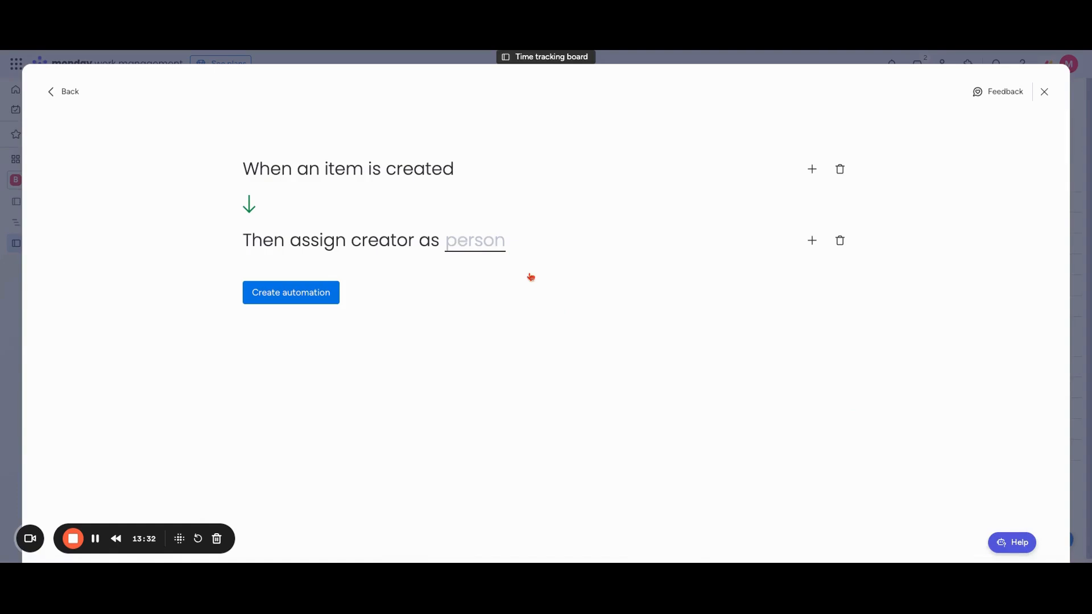
{"action": "left_click", "coordinate": [487, 243]}
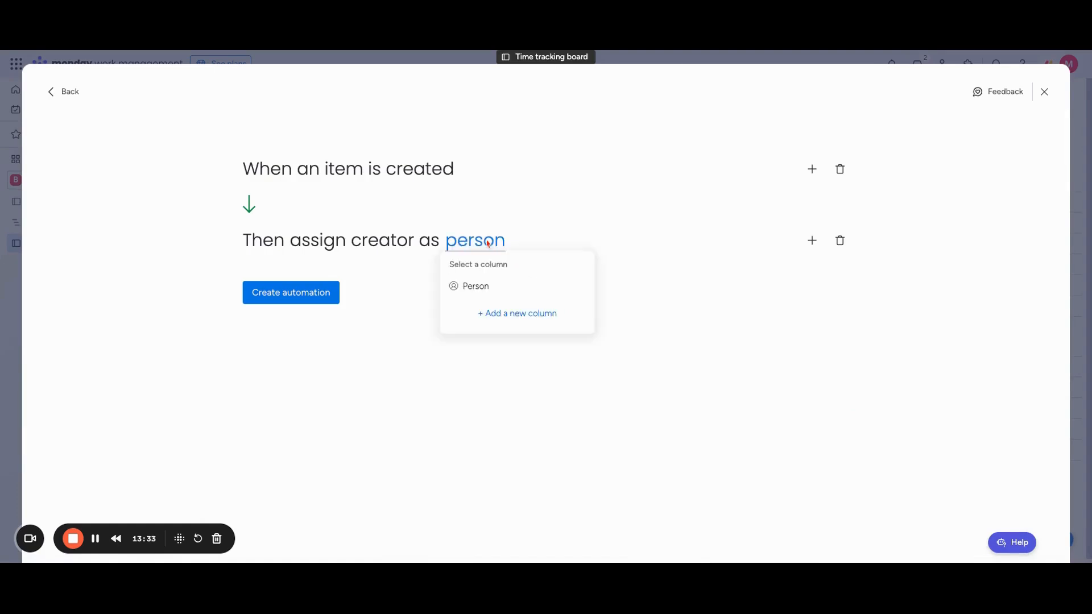
{"action": "left_click", "coordinate": [483, 285]}
{"action": "left_click", "coordinate": [313, 293]}
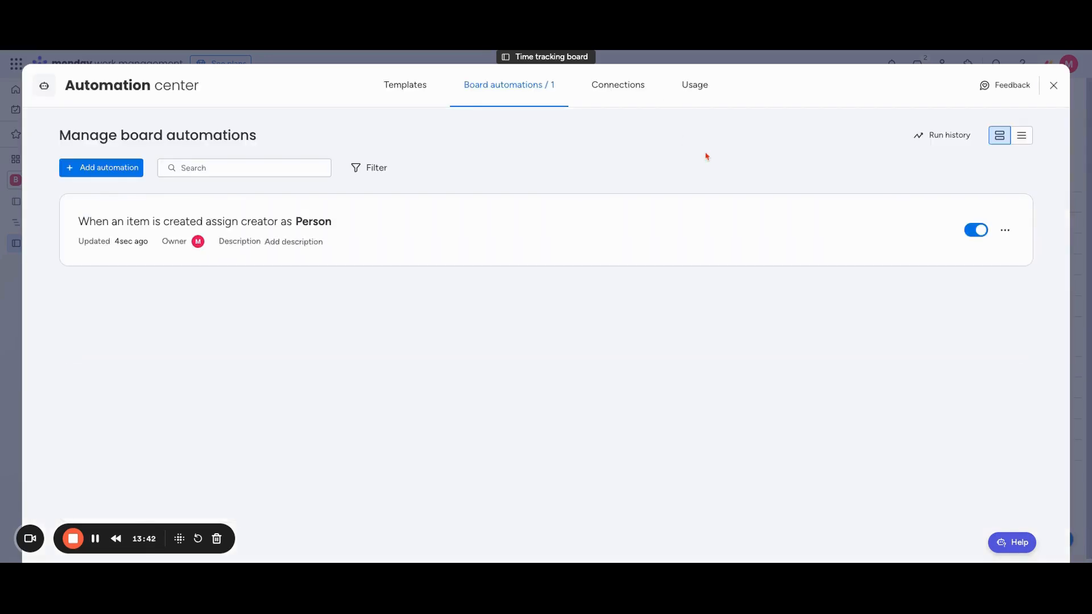
{"action": "left_click", "coordinate": [1053, 85]}
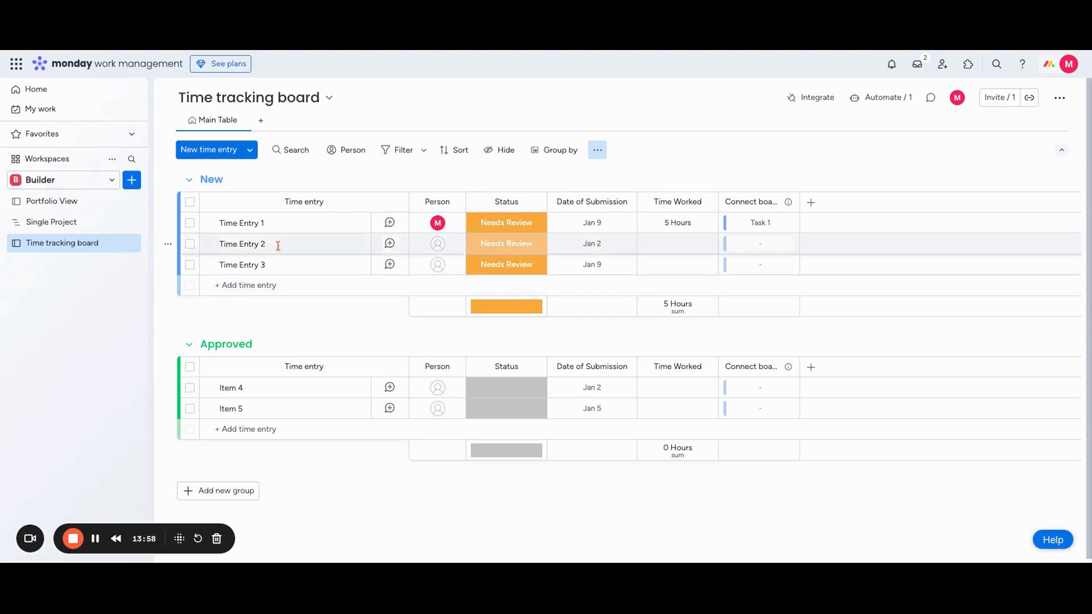
- Add a new time entry named Worked on XYZ to the New group
{"action": "left_click", "coordinate": [209, 151]}
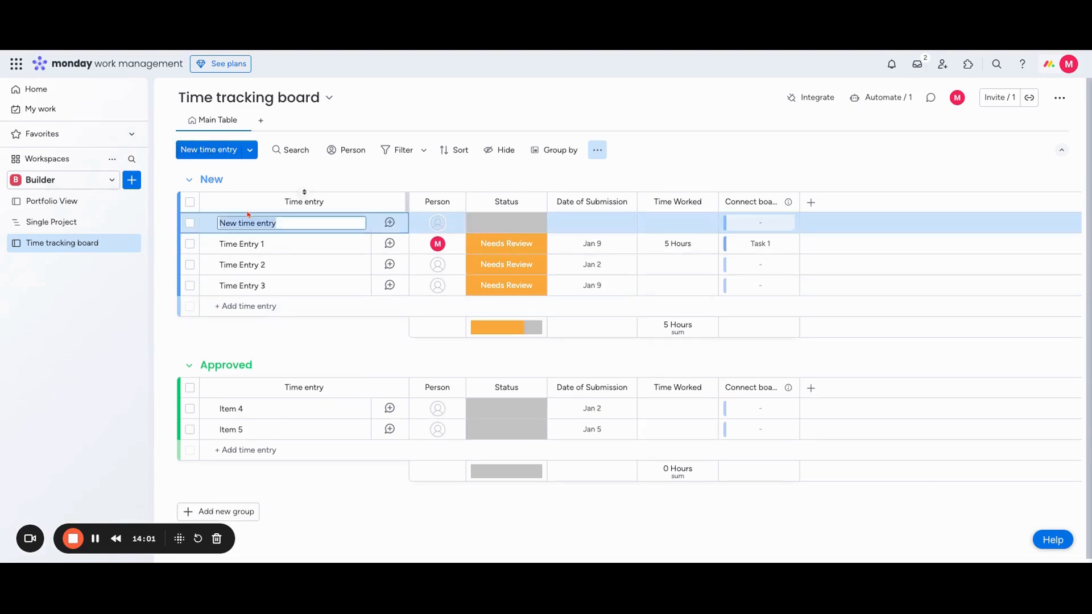
{"action": "type", "text": "Work"}
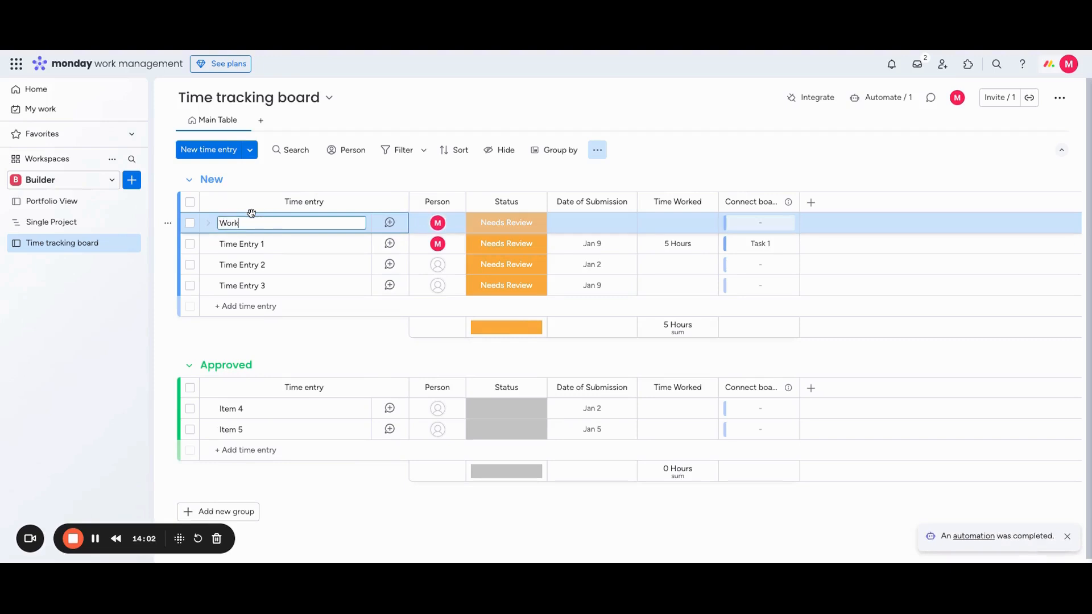
{"action": "type", "text": "ed on XYZ"}
{"action": "key", "text": "Return"}
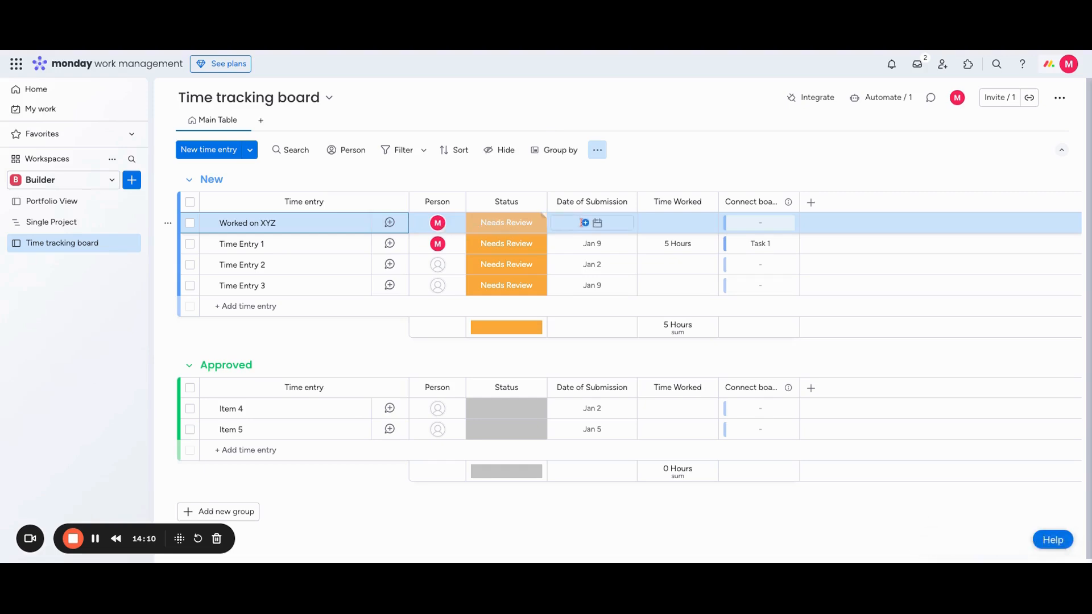
- Set the Worked on XYZ entry's Date of Submission to Jan 3 and its Time Worked to 4 hours
{"action": "left_click", "coordinate": [585, 222]}
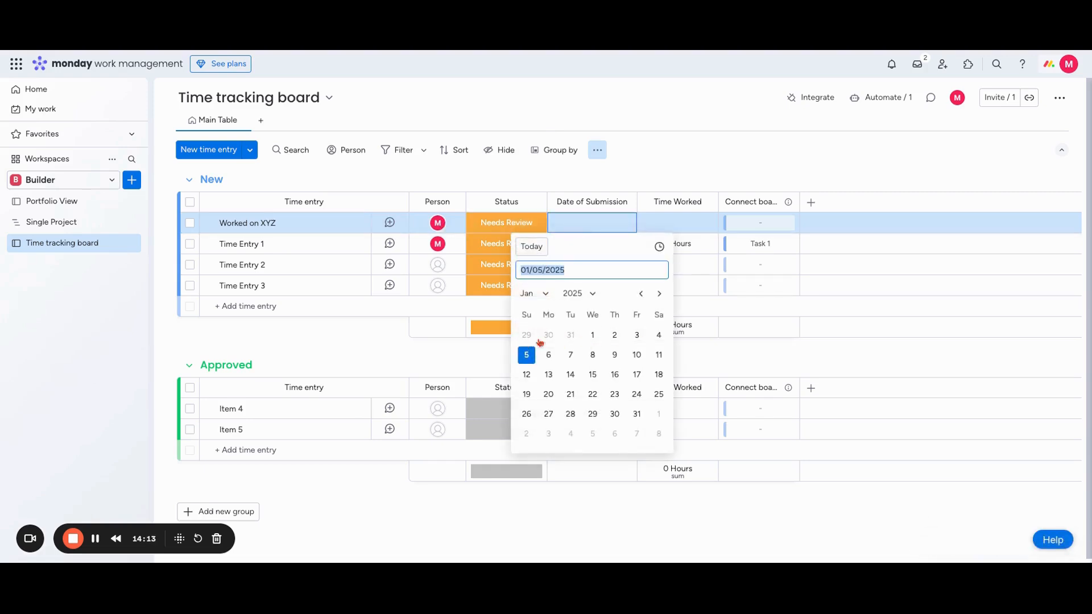
{"action": "left_click", "coordinate": [637, 335]}
{"action": "left_click", "coordinate": [680, 223]}
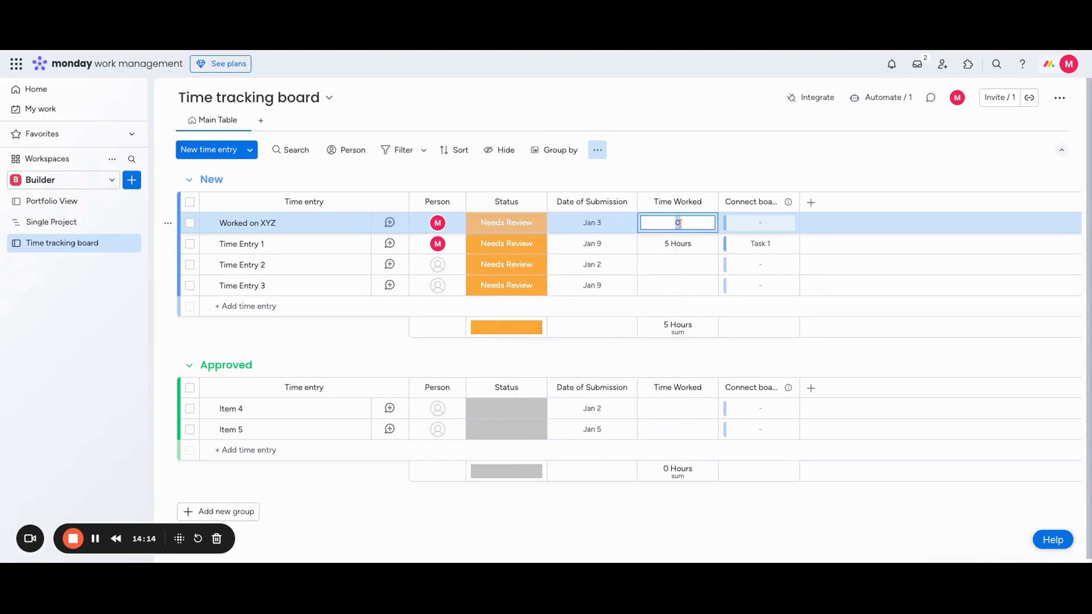
{"action": "key", "text": "Return"}
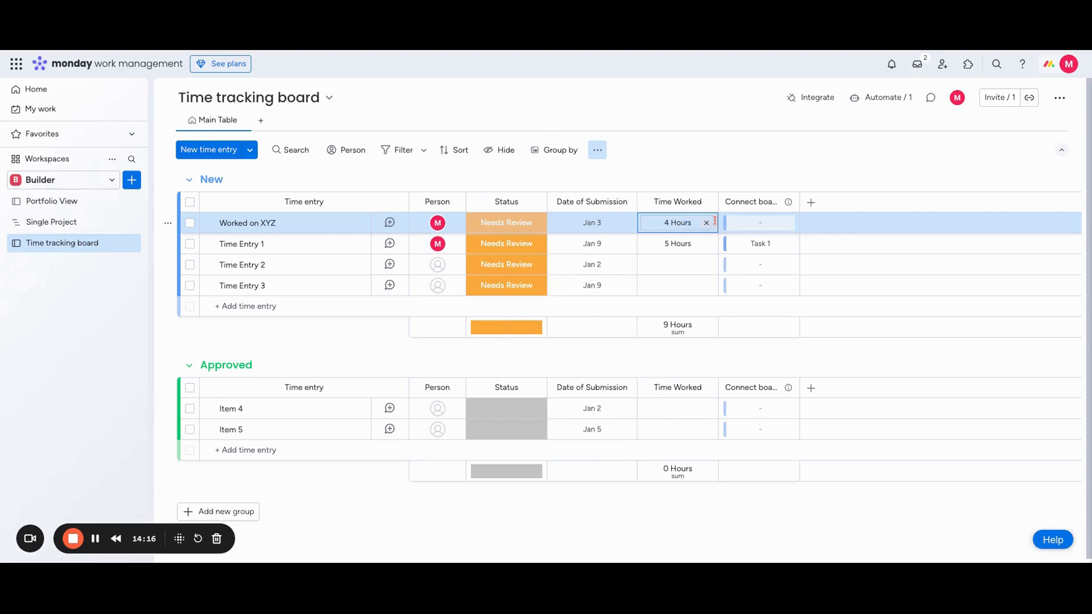
- Connect the Worked on XYZ entry to Task 1 of the Single Project board
{"action": "left_click", "coordinate": [726, 228]}
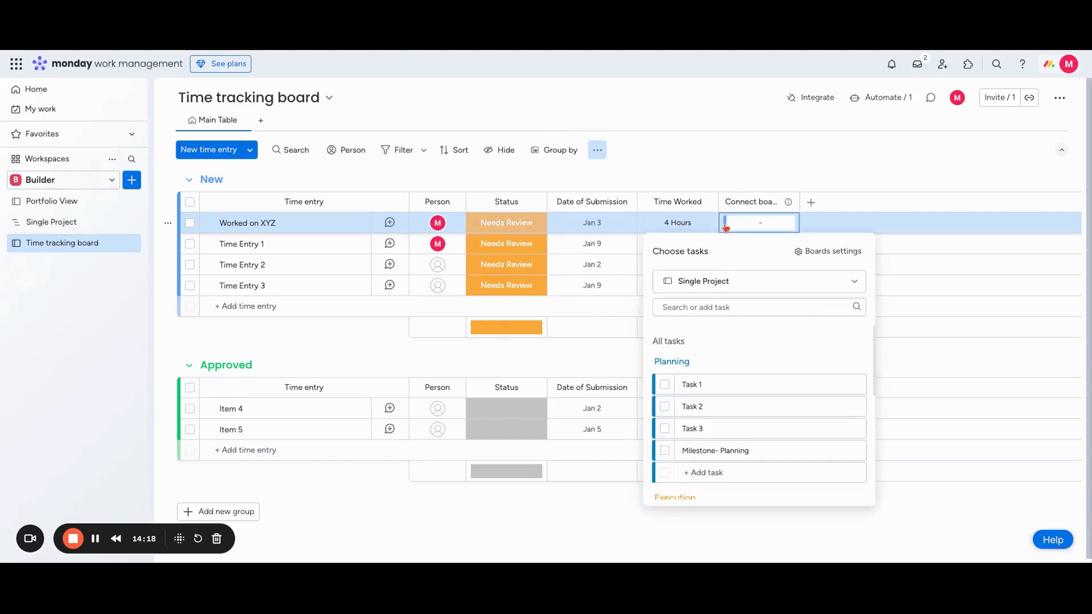
{"action": "left_click", "coordinate": [664, 405]}
{"action": "left_click", "coordinate": [666, 385]}
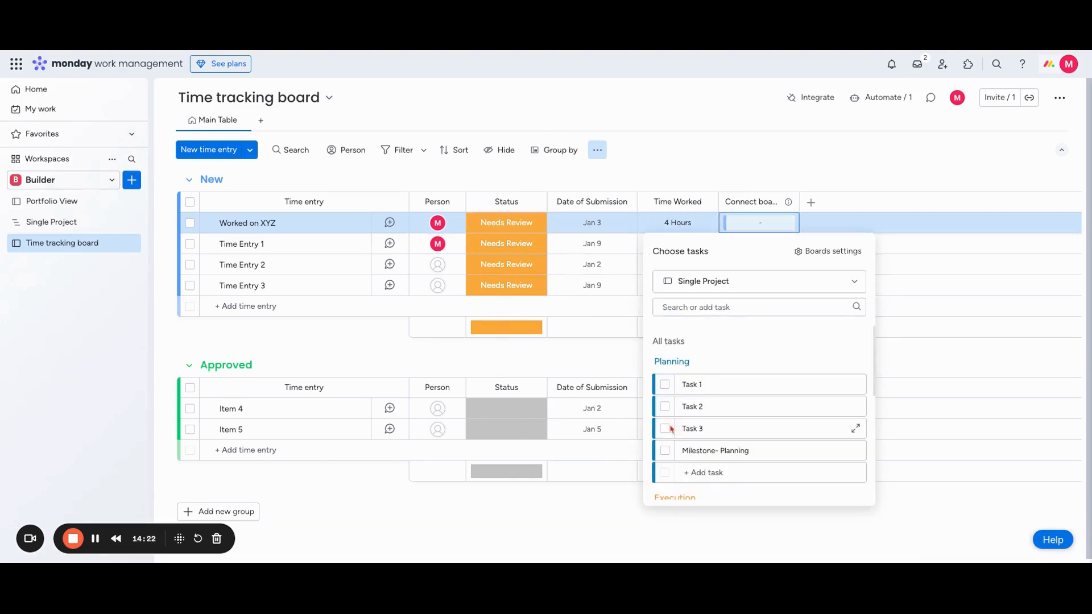
{"action": "left_click", "coordinate": [664, 384]}
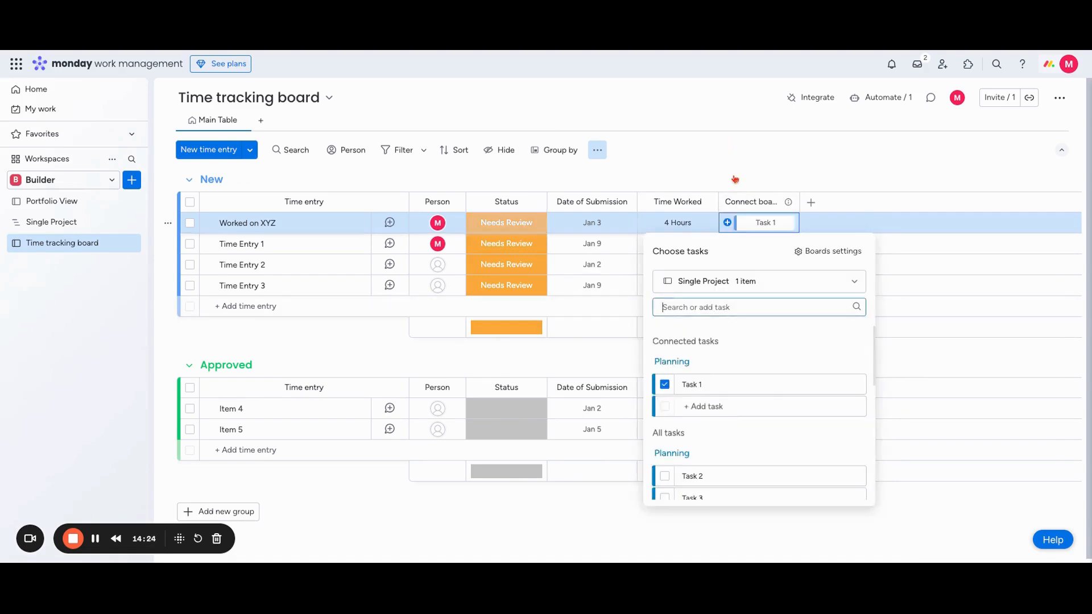
- Close the task picker and check Task 1's linked time entries and Time Spent on the Single Project board
{"action": "left_click", "coordinate": [752, 179]}
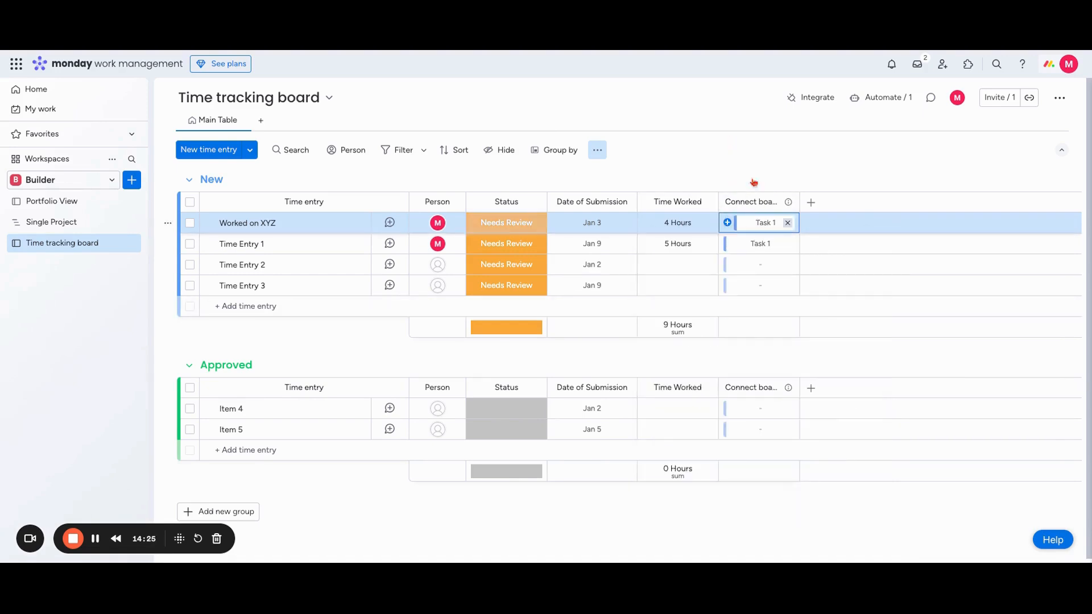
{"action": "left_click", "coordinate": [69, 224]}
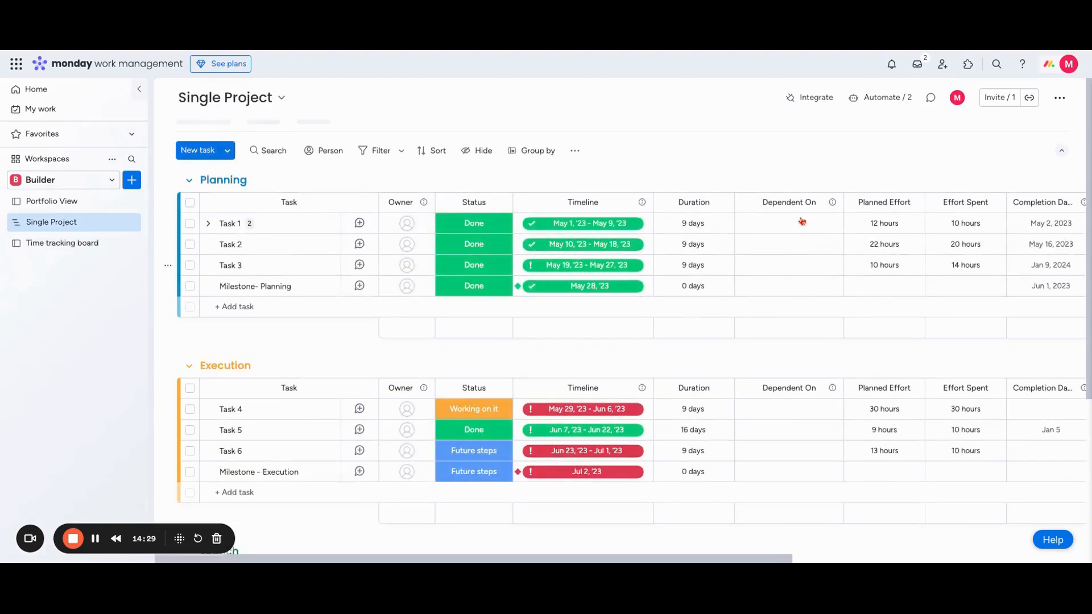
{"action": "scroll", "coordinate": [802, 222], "scroll_direction": "right", "scroll_amount": 5}
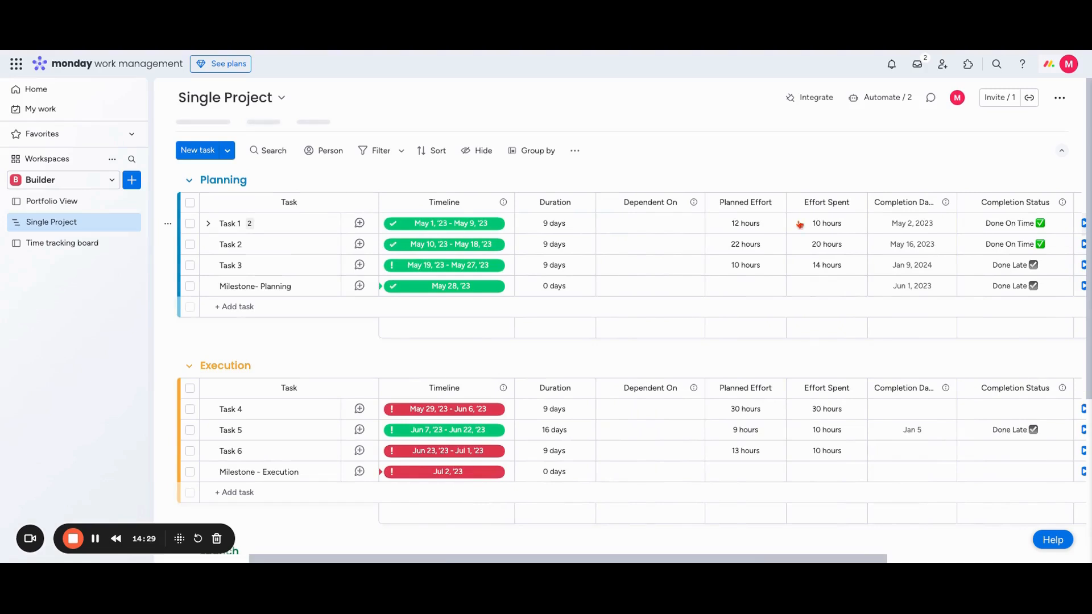
{"action": "scroll", "coordinate": [800, 224], "scroll_direction": "right", "scroll_amount": 5}
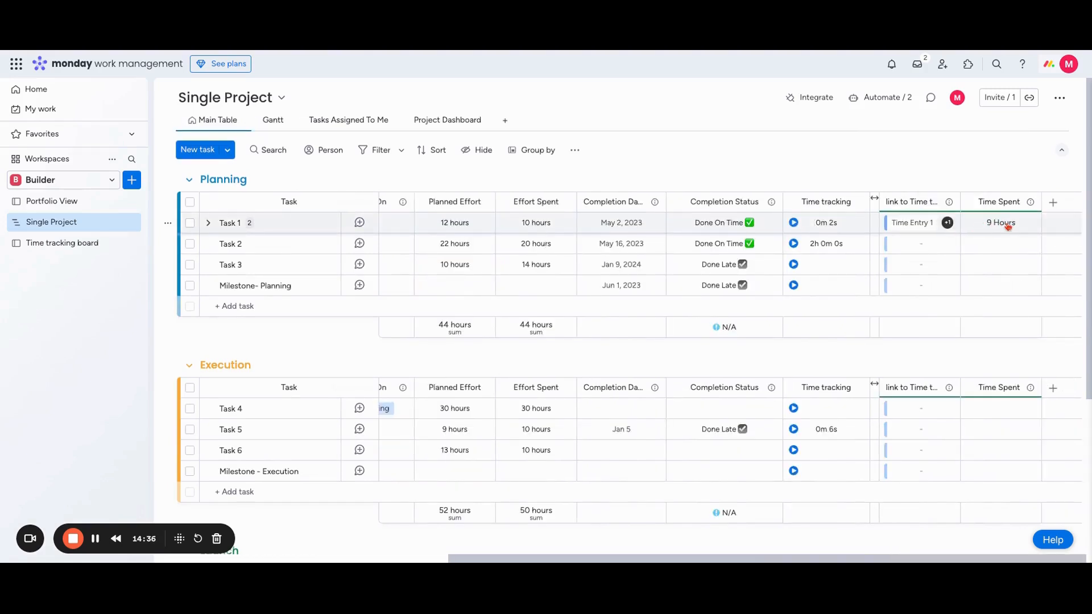
- Add a Form view to the Time tracking board and look over its generated questions
{"action": "left_click", "coordinate": [65, 245]}
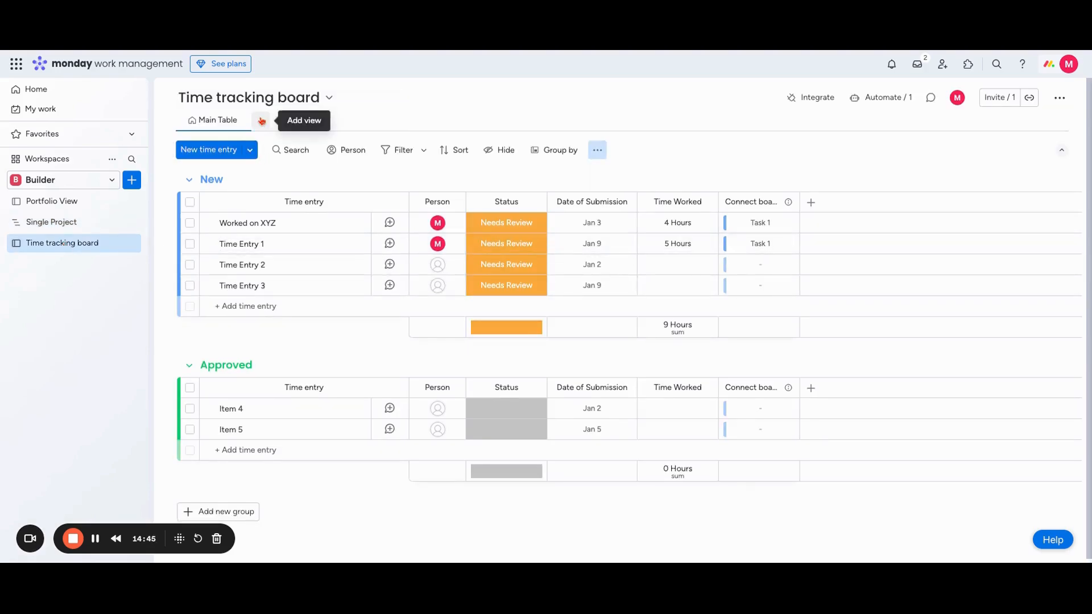
{"action": "left_click", "coordinate": [261, 121]}
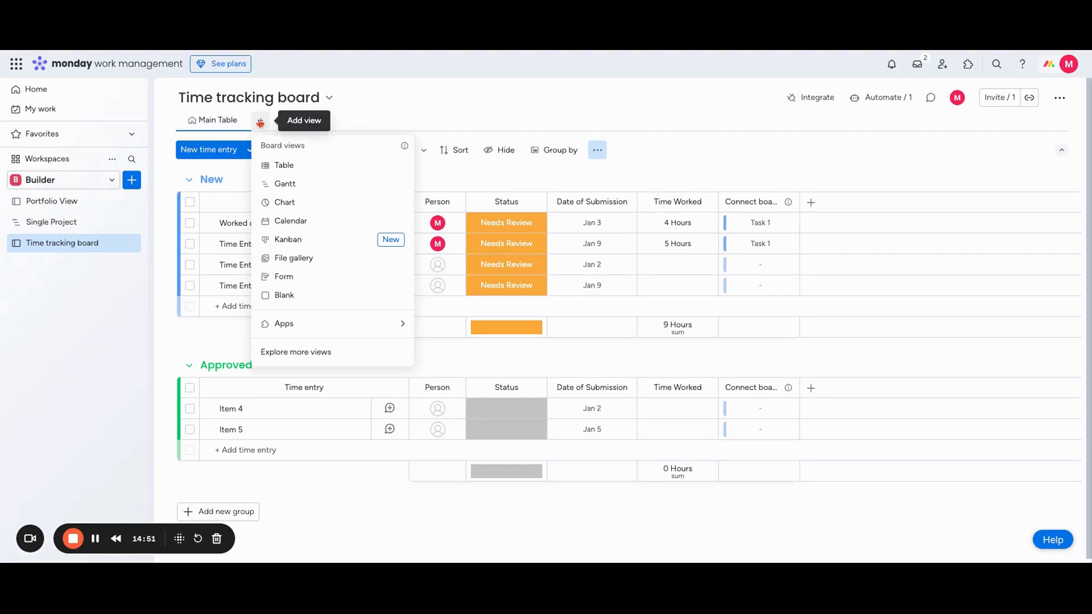
{"action": "left_click", "coordinate": [293, 277]}
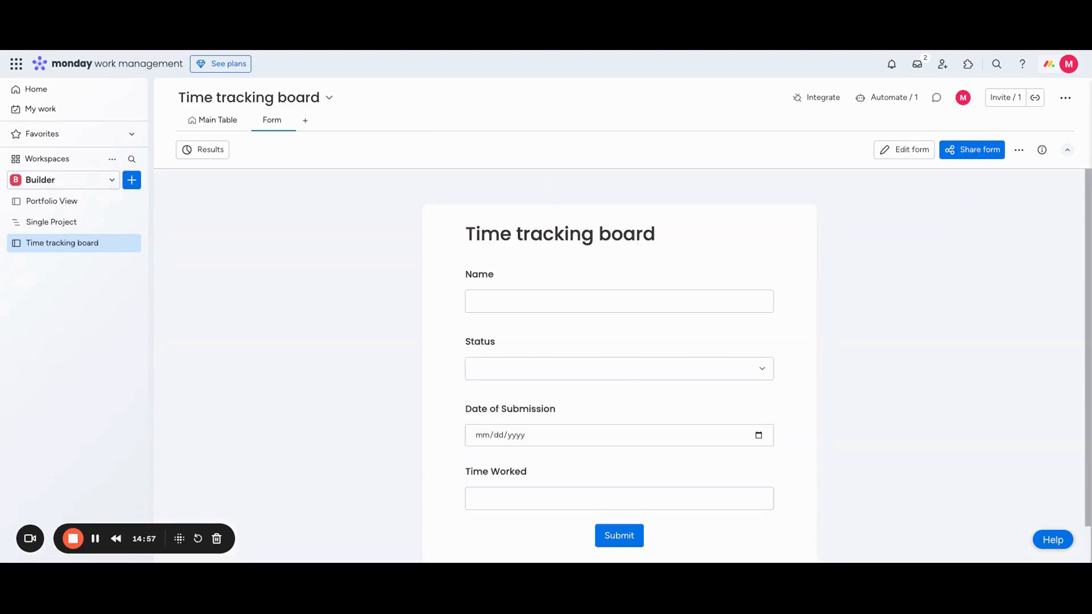
{"action": "scroll", "coordinate": [569, 282], "scroll_direction": "down", "scroll_amount": 1}
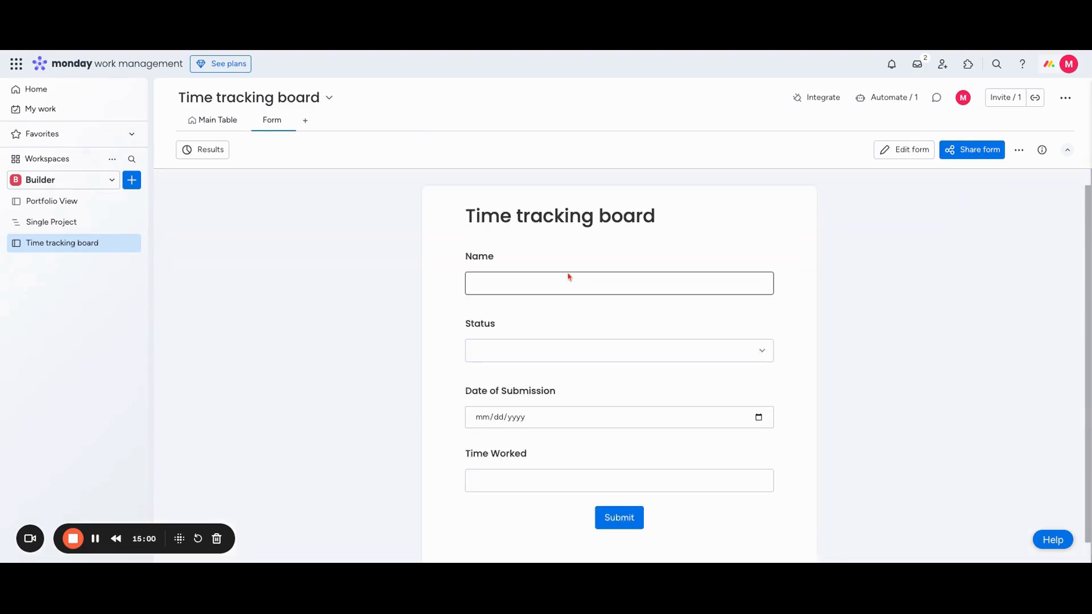
{"action": "scroll", "coordinate": [569, 282], "scroll_direction": "down", "scroll_amount": 1}
{"action": "scroll", "coordinate": [551, 267], "scroll_direction": "up", "scroll_amount": 1}
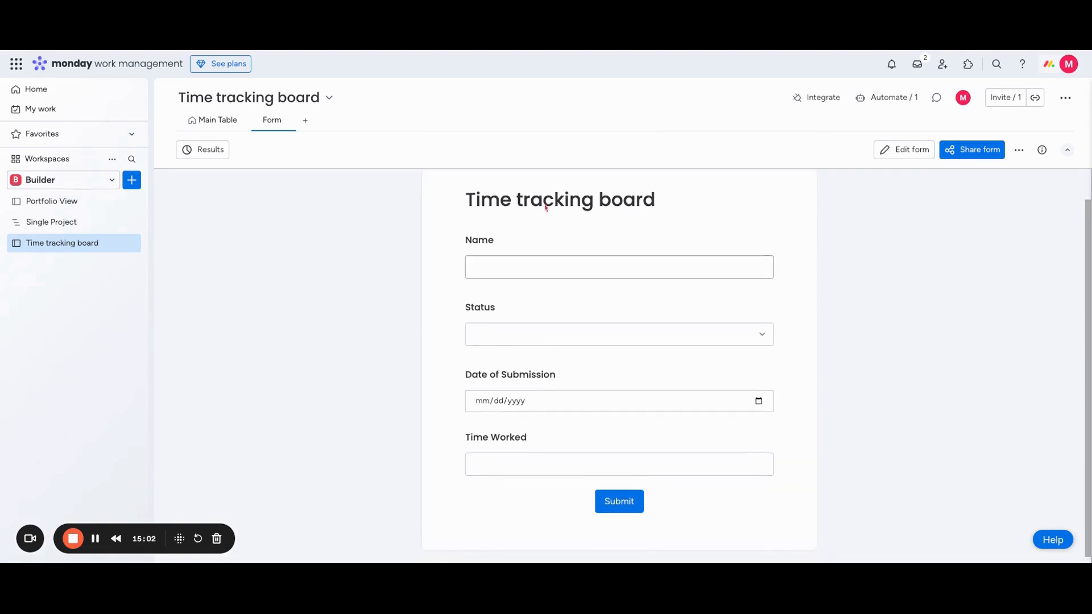
{"action": "scroll", "coordinate": [587, 247], "scroll_direction": "up", "scroll_amount": 1}
{"action": "scroll", "coordinate": [587, 247], "scroll_direction": "down", "scroll_amount": 1}
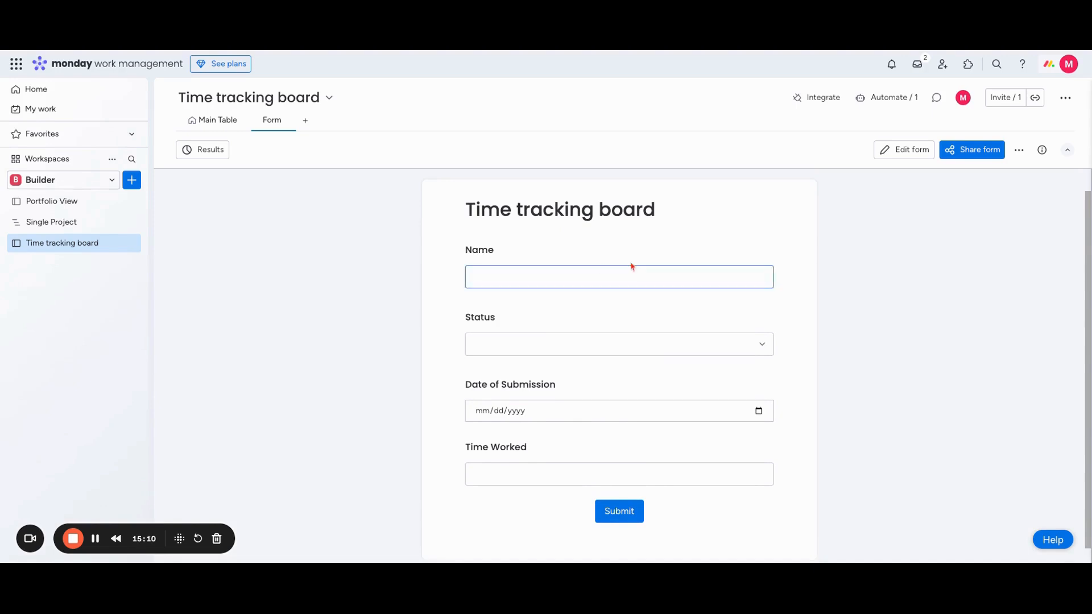
- Open the form for editing and restrict it so its sensitive question types can be used
{"action": "left_click", "coordinate": [905, 149]}
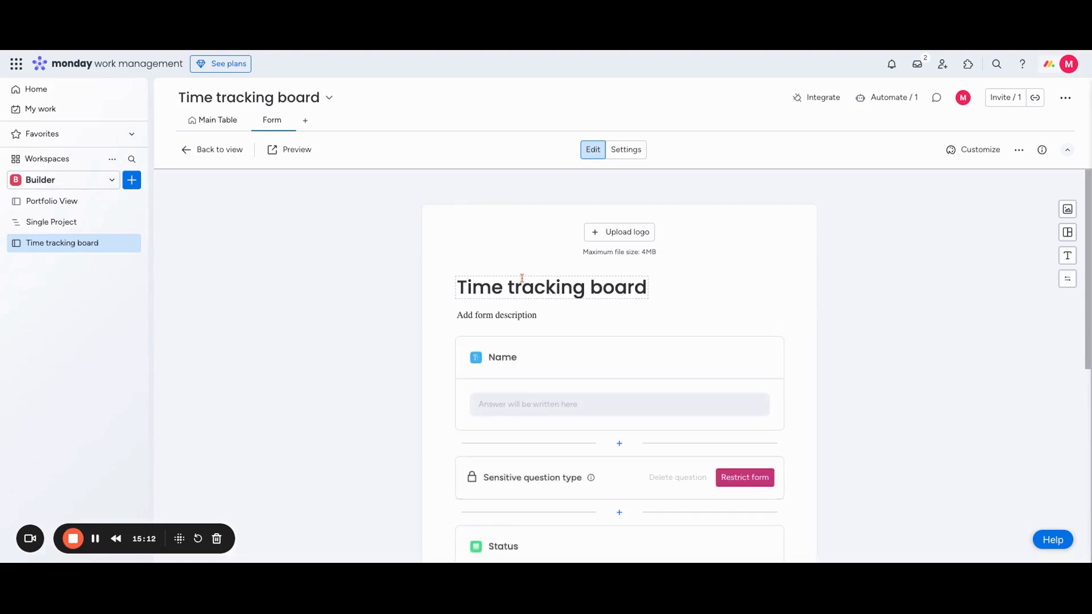
{"action": "scroll", "coordinate": [529, 296], "scroll_direction": "down", "scroll_amount": 8}
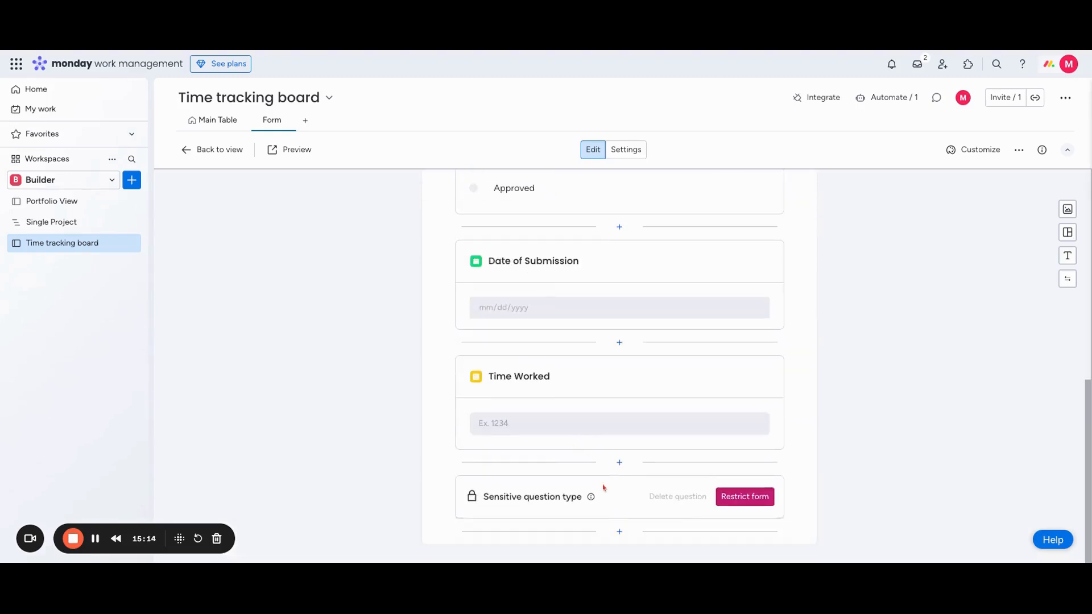
{"action": "left_click", "coordinate": [731, 498]}
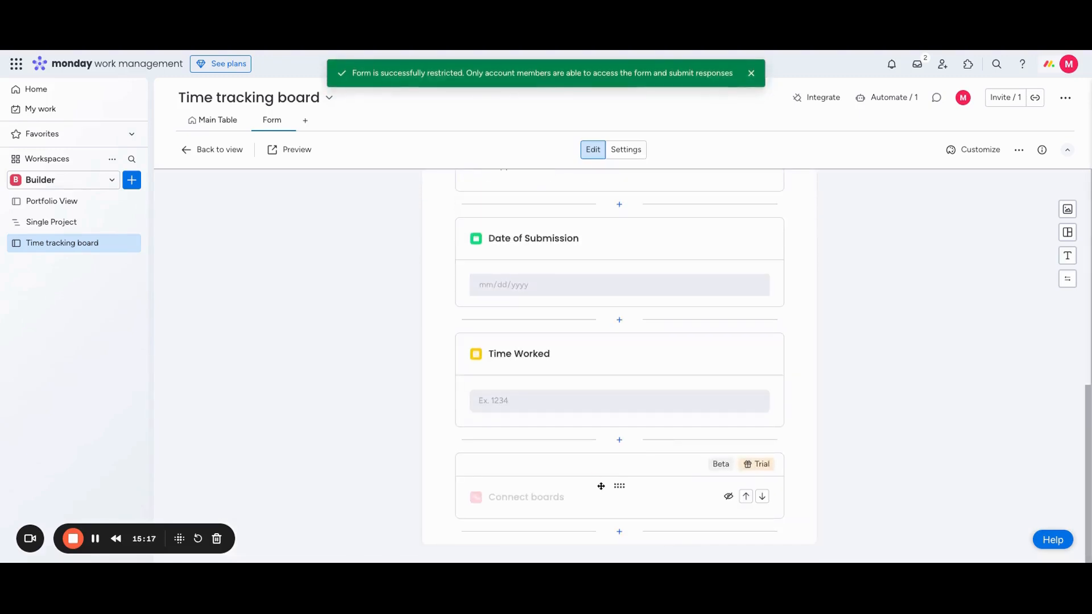
- Rename the form's Connect boards question to "What did you work on?"
{"action": "left_click", "coordinate": [555, 499]}
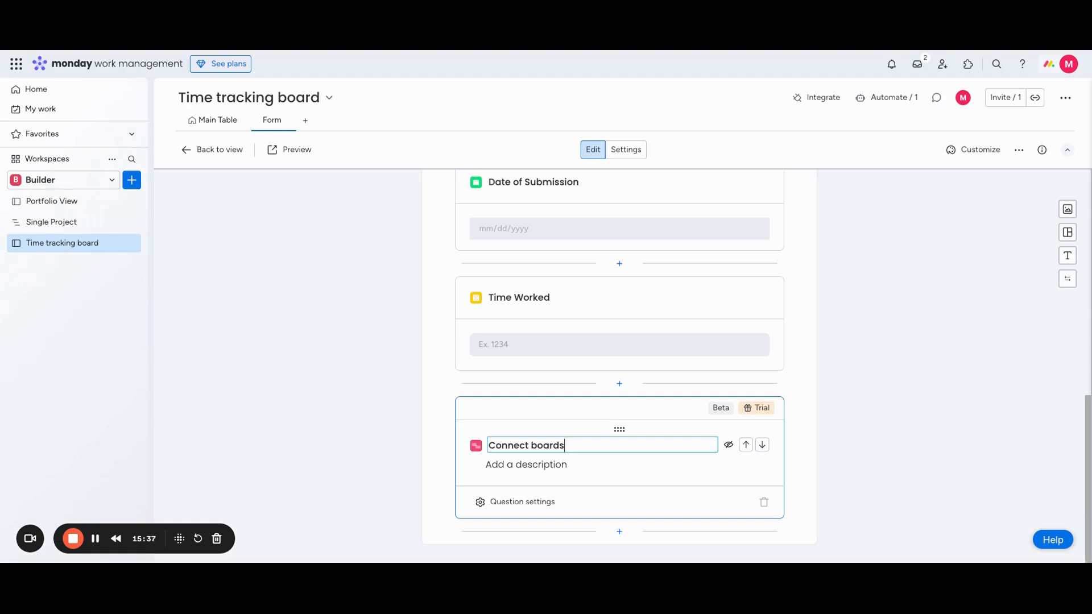
{"action": "triple_click", "coordinate": [521, 444]}
{"action": "type", "text": "WHat"}
{"action": "key", "text": "BackSpace"}
{"action": "key", "text": "BackSpace"}
{"action": "key", "text": "BackSpace"}
{"action": "key", "text": "BackSpace"}
{"action": "type", "text": "hat did you work on?"}
{"action": "key", "text": "Return"}
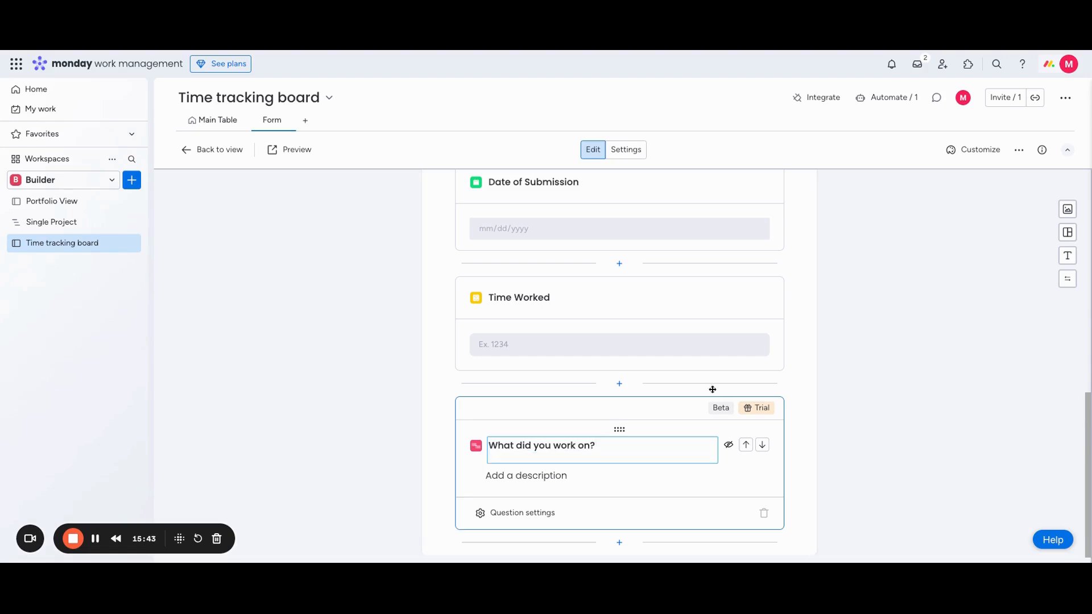
{"action": "left_click", "coordinate": [888, 385]}
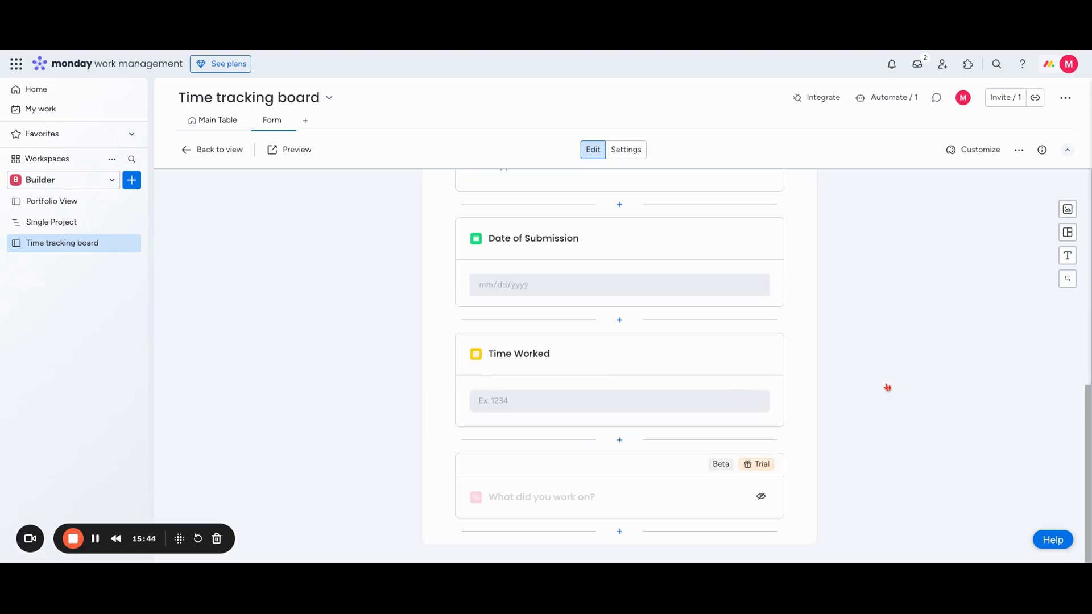
- Turn off Hide question for the "What did you work on?" question
{"action": "left_click", "coordinate": [643, 492]}
{"action": "left_click", "coordinate": [534, 498]}
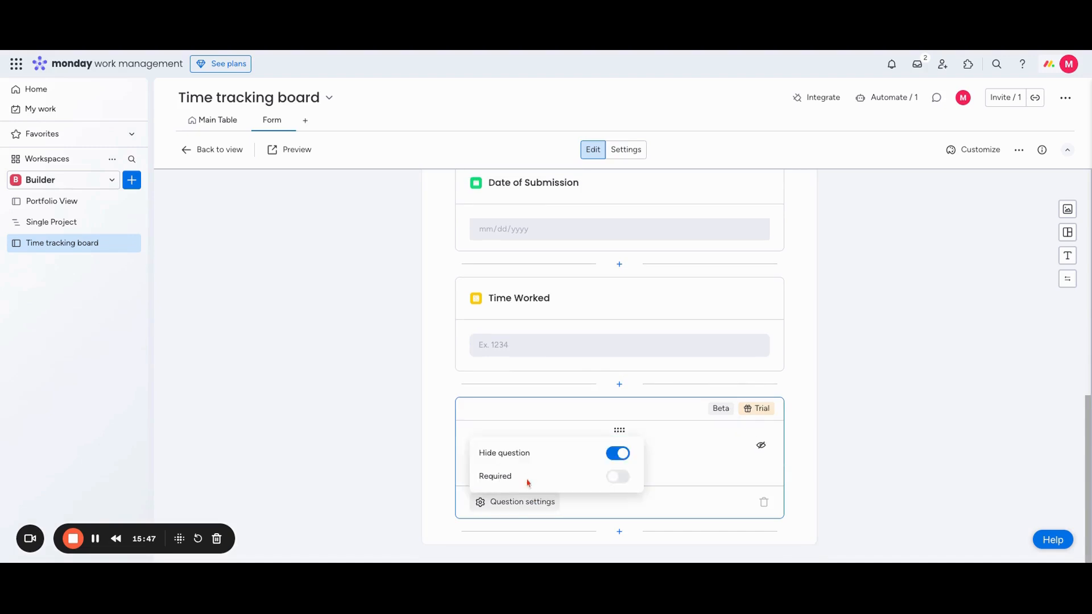
{"action": "left_click", "coordinate": [622, 455]}
- Open the Time Worked question's settings to review its hide and required options
{"action": "left_click", "coordinate": [566, 286]}
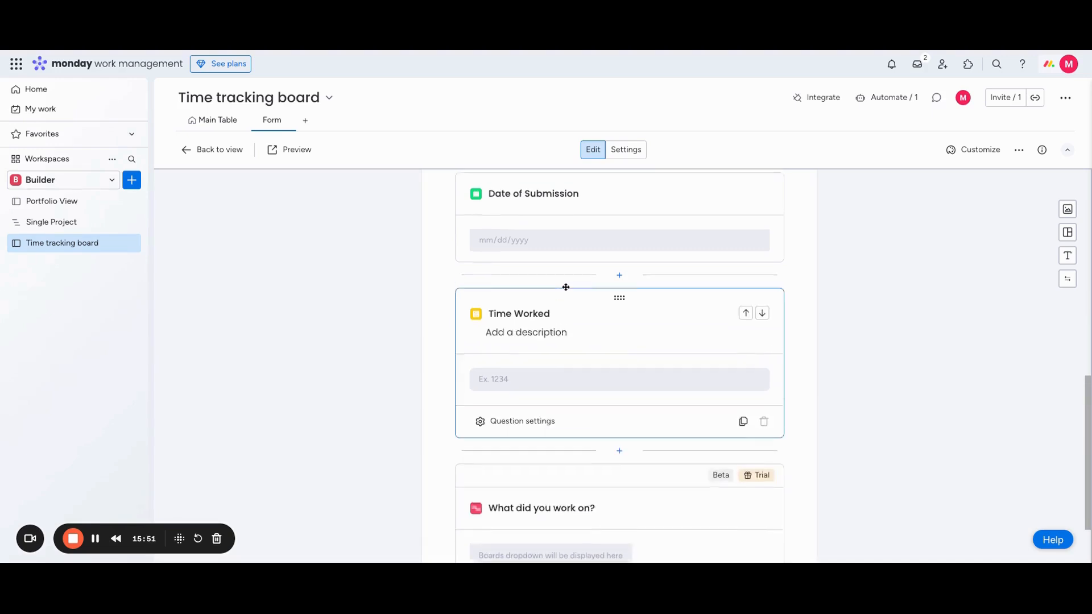
{"action": "left_click", "coordinate": [510, 440]}
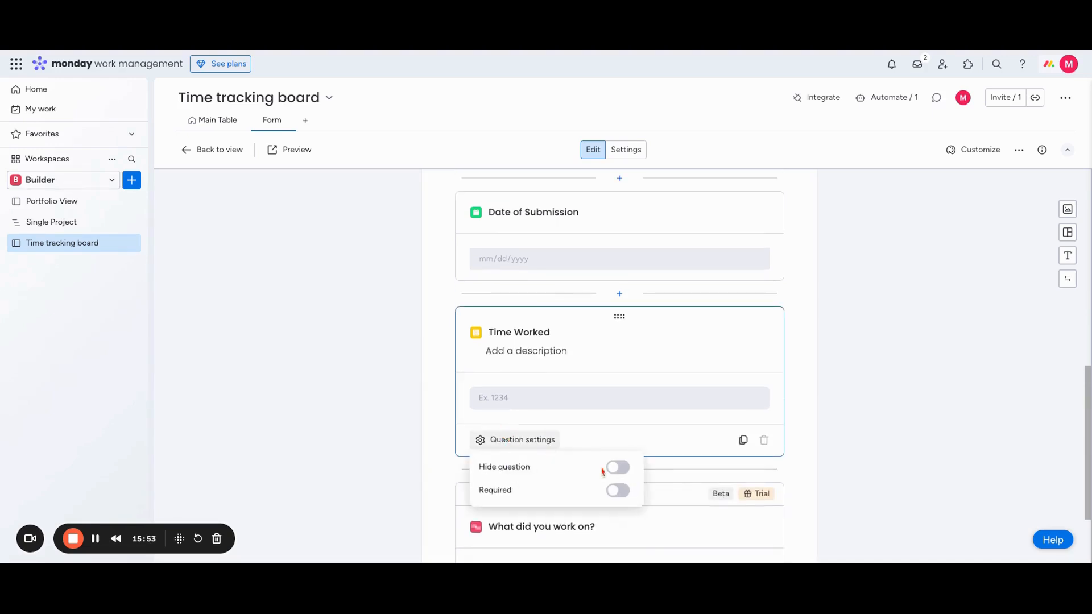
{"action": "left_click", "coordinate": [403, 318]}
- Enable today as the default date for the Date of Submission question
{"action": "left_click", "coordinate": [562, 311]}
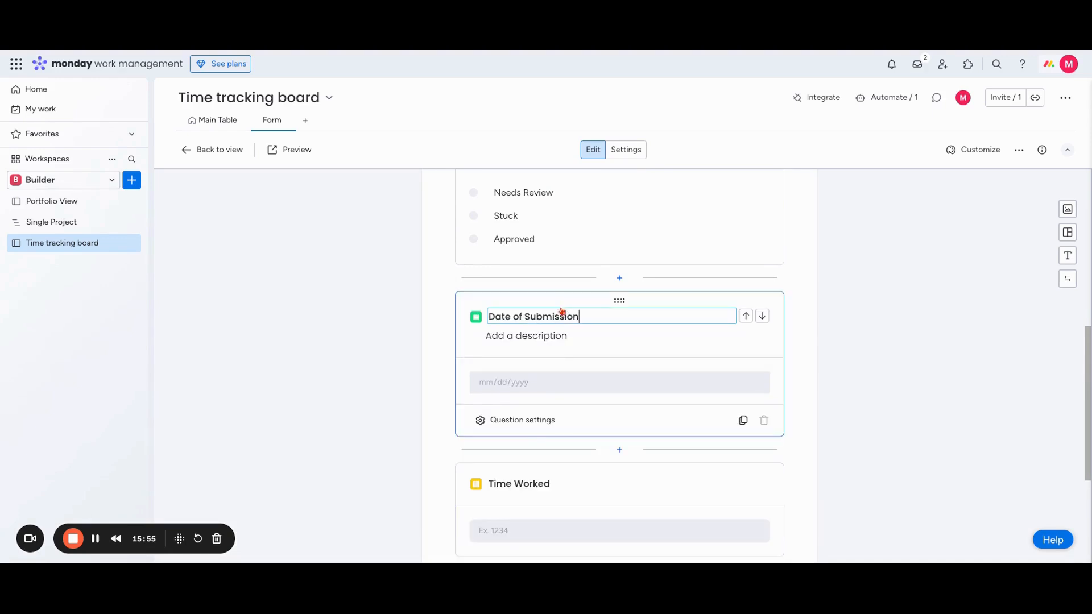
{"action": "left_click", "coordinate": [518, 419]}
{"action": "left_click", "coordinate": [615, 448]}
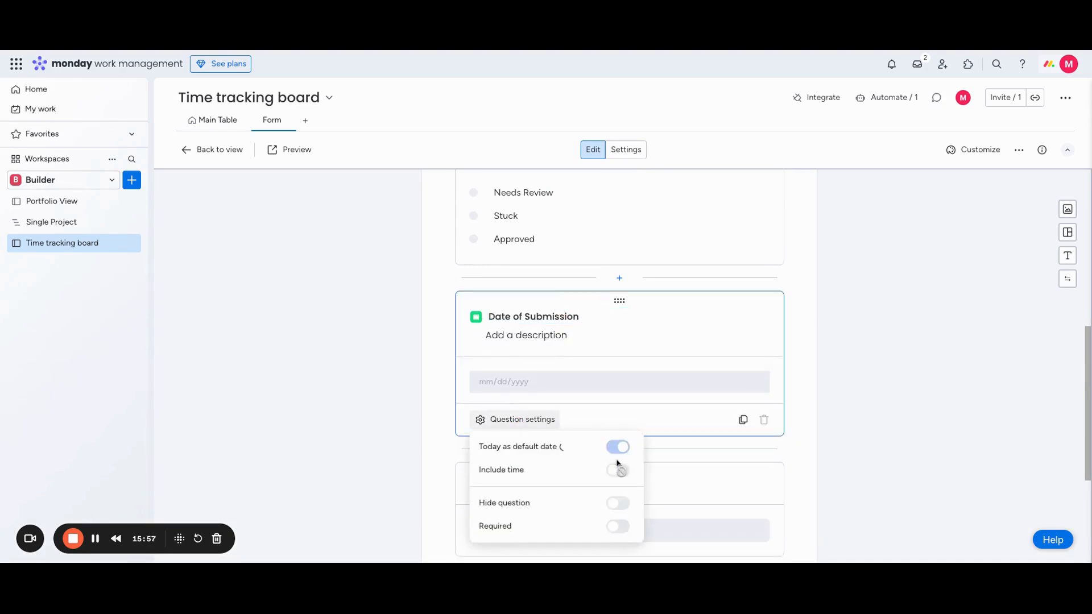
{"action": "left_click", "coordinate": [381, 314]}
- Hide the Status question from the form
{"action": "scroll", "coordinate": [493, 280], "scroll_direction": "up", "scroll_amount": 2}
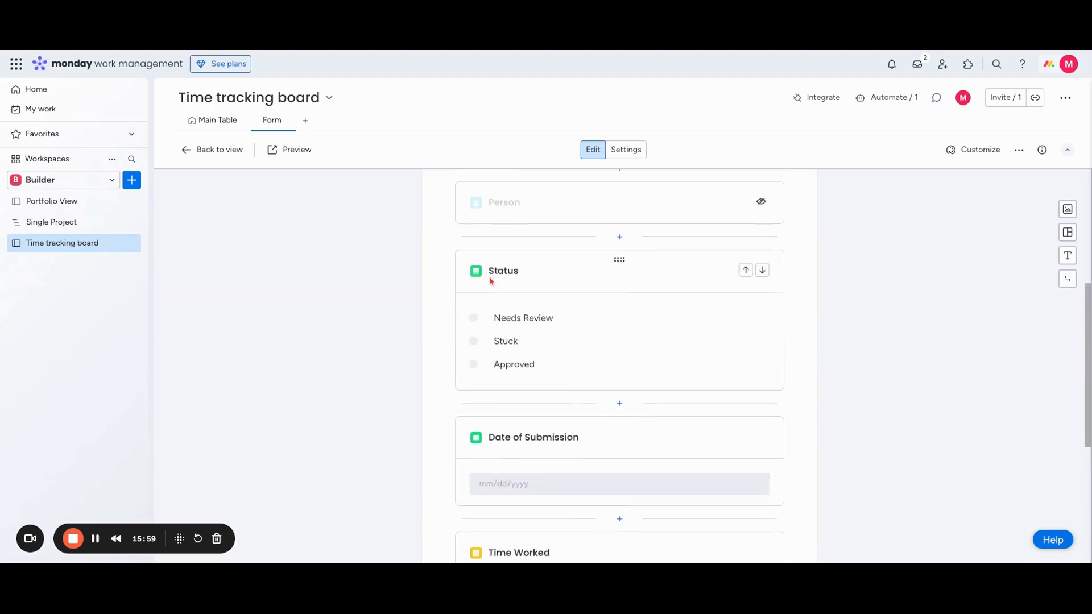
{"action": "left_click", "coordinate": [546, 268]}
{"action": "left_click", "coordinate": [506, 460]}
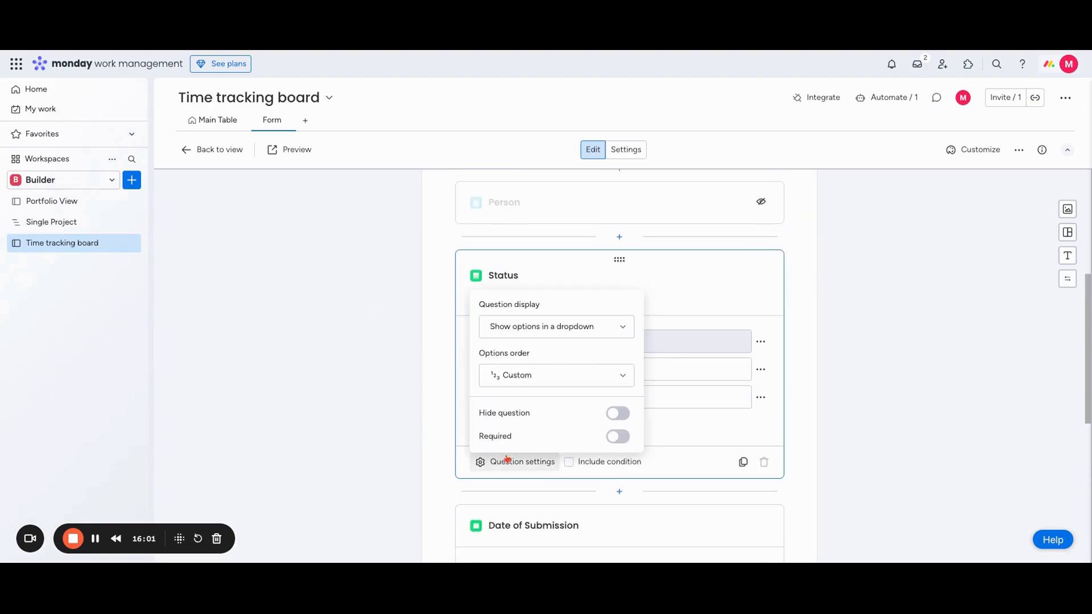
{"action": "left_click", "coordinate": [618, 414]}
{"action": "left_click", "coordinate": [407, 359]}
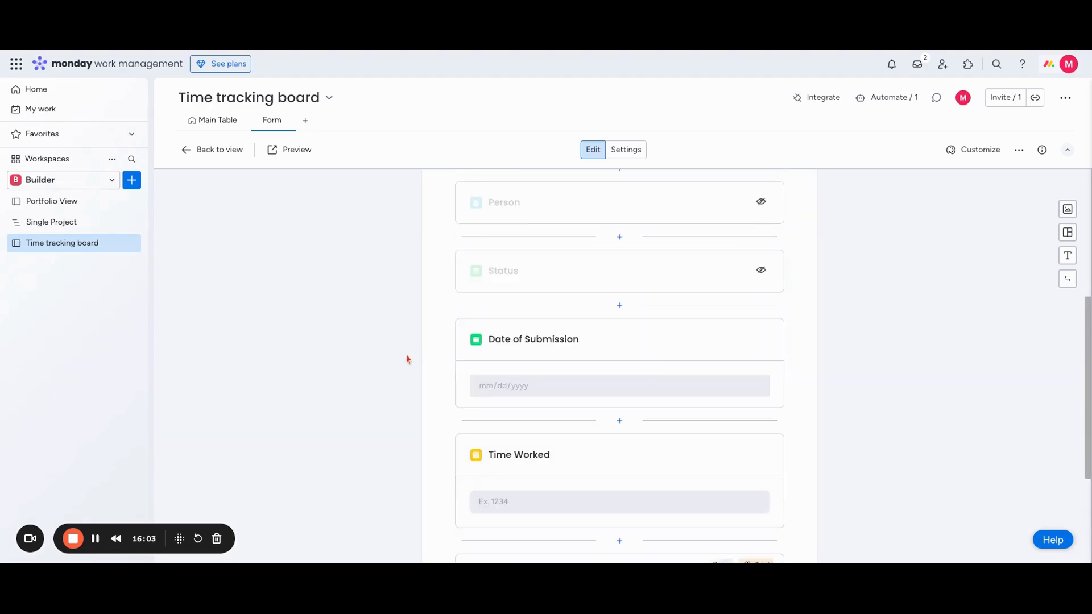
- Look over the edited questions and leave the form editor for the fillable form view
{"action": "scroll", "coordinate": [549, 355], "scroll_direction": "up", "scroll_amount": 2}
{"action": "scroll", "coordinate": [546, 354], "scroll_direction": "up", "scroll_amount": 1}
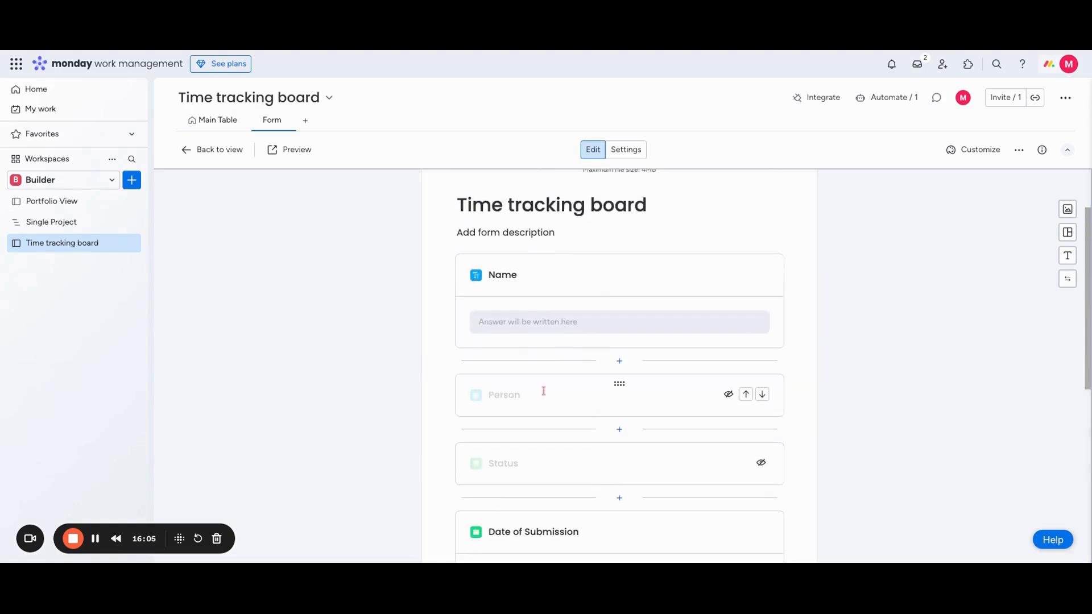
{"action": "scroll", "coordinate": [570, 399], "scroll_direction": "up", "scroll_amount": 1}
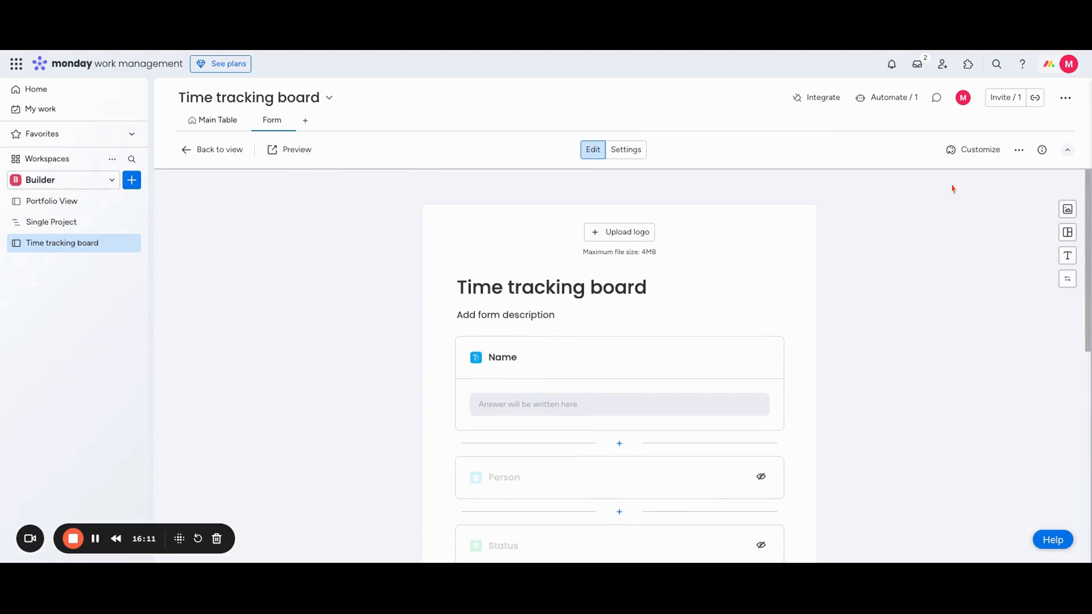
{"action": "left_click", "coordinate": [220, 149]}
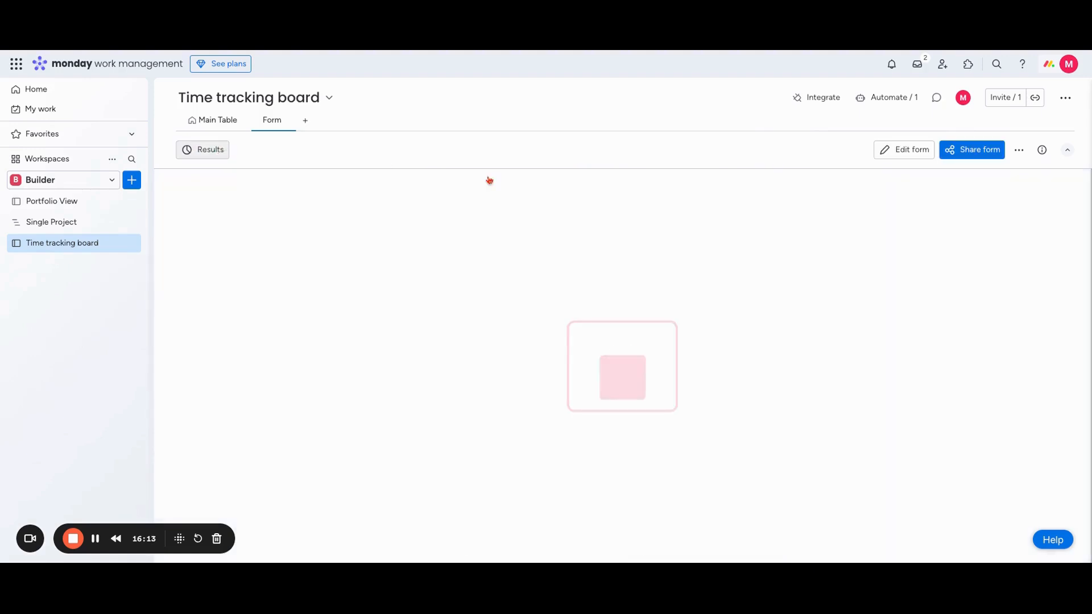
- Fill in the form with the name XYZ and a Time Worked of 4
{"action": "scroll", "coordinate": [576, 296], "scroll_direction": "down", "scroll_amount": 2}
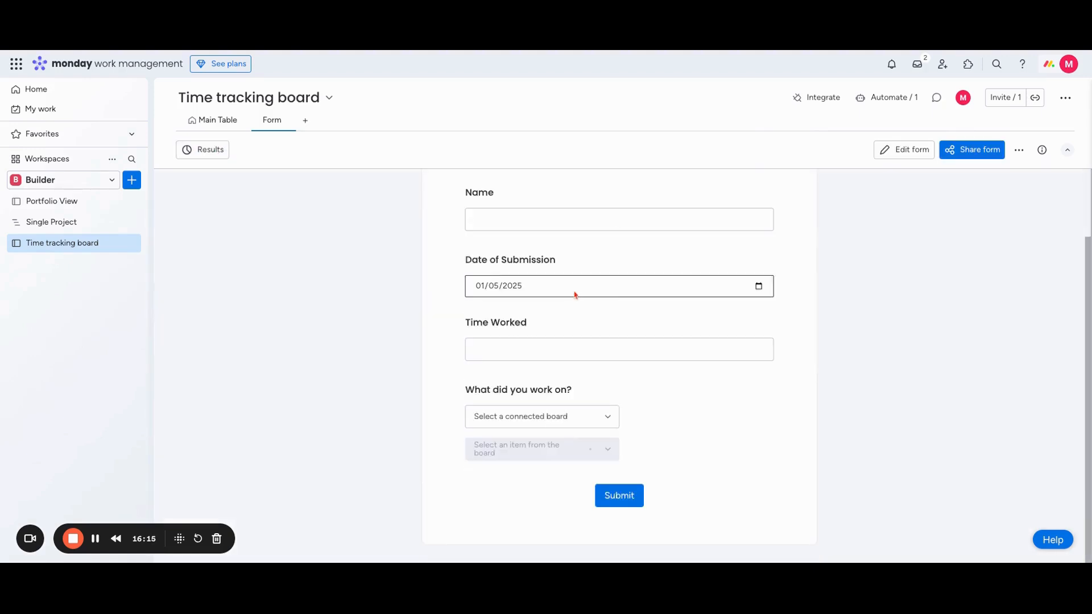
{"action": "scroll", "coordinate": [575, 281], "scroll_direction": "up", "scroll_amount": 1}
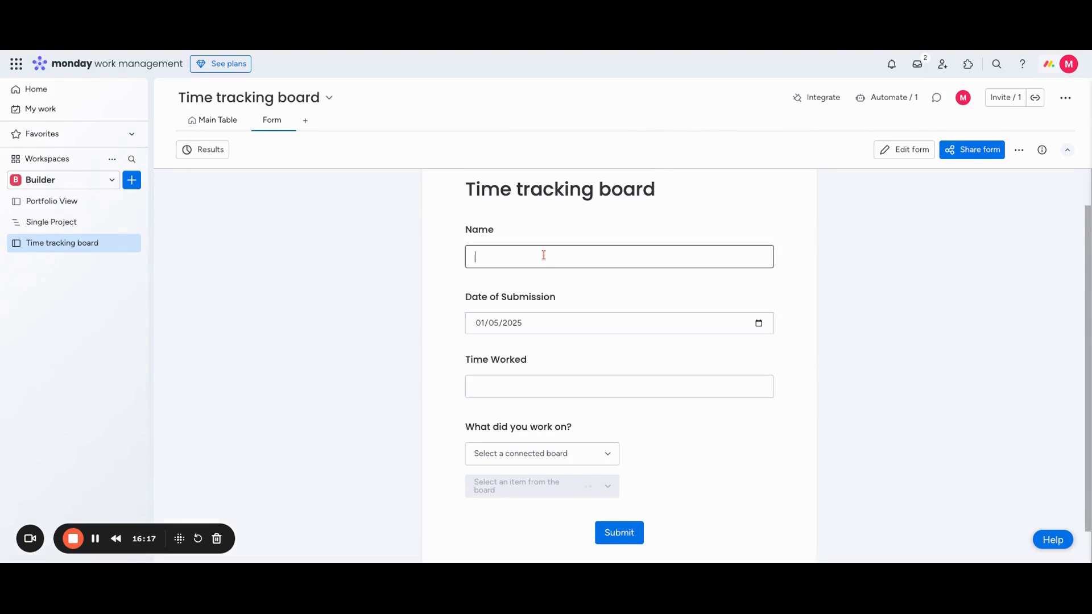
{"action": "left_click", "coordinate": [524, 293]}
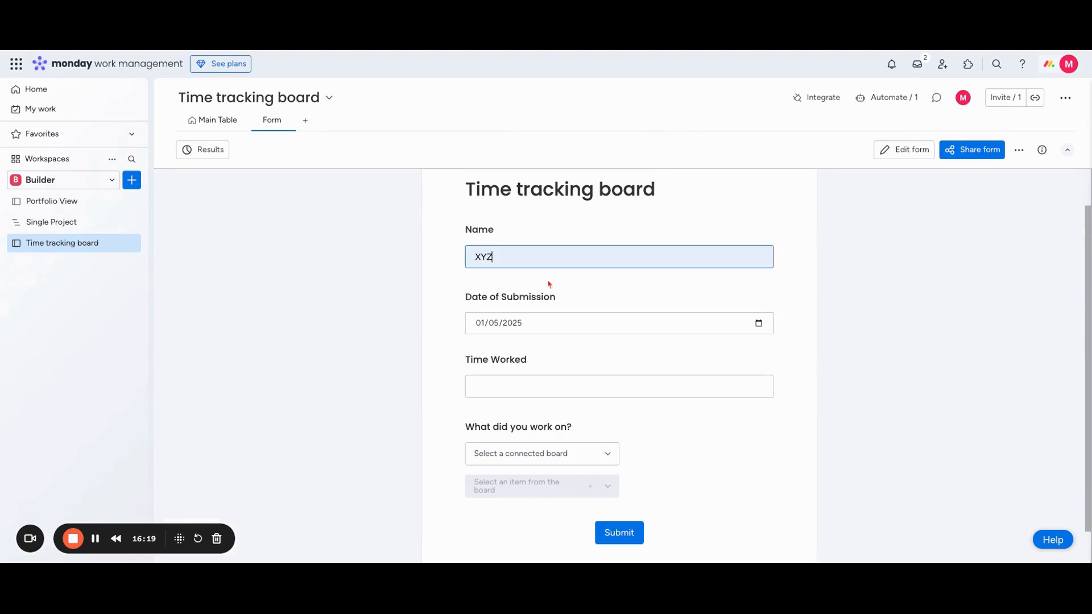
{"action": "left_click", "coordinate": [537, 389]}
{"action": "type", "text": "4"}
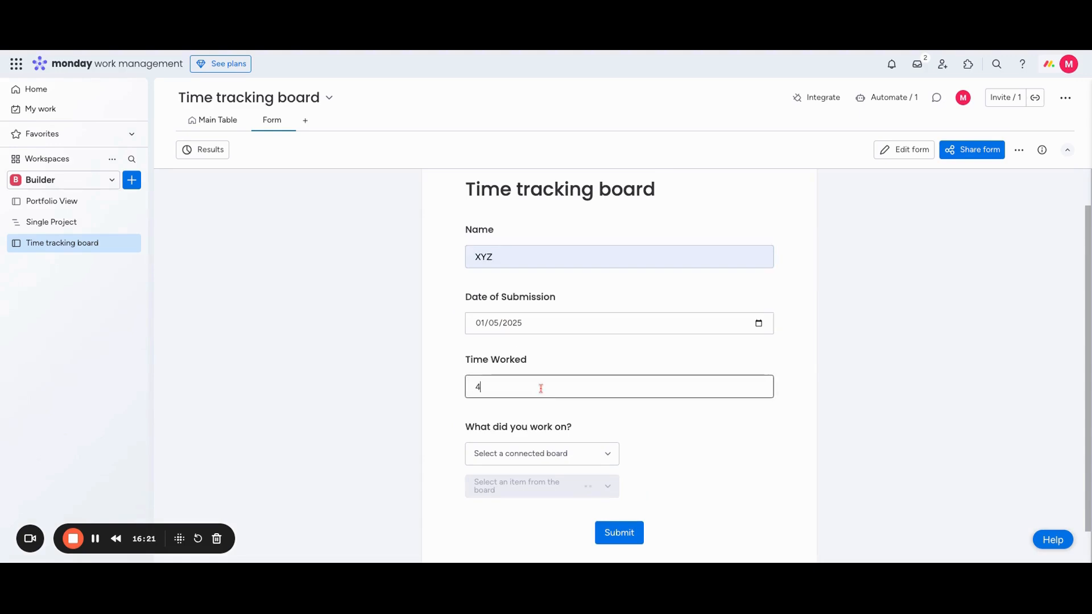
- Choose Task 1 of the Single Project board as the work done and submit the form
{"action": "scroll", "coordinate": [609, 422], "scroll_direction": "down", "scroll_amount": 1}
{"action": "left_click", "coordinate": [594, 421]}
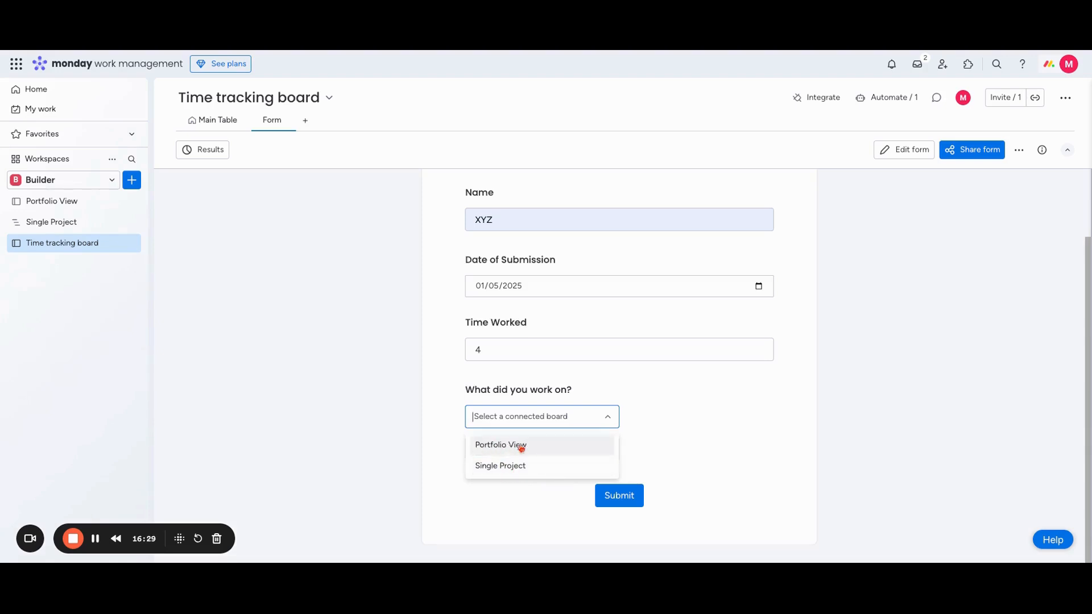
{"action": "left_click", "coordinate": [496, 466]}
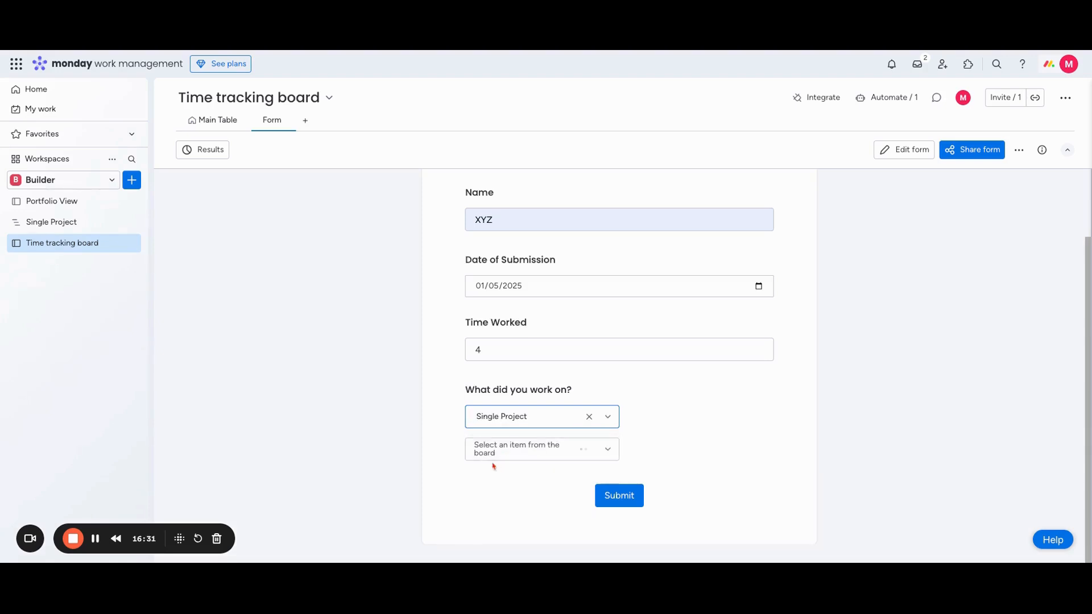
{"action": "left_click", "coordinate": [522, 451]}
{"action": "left_click", "coordinate": [506, 476]}
{"action": "left_click", "coordinate": [435, 432]}
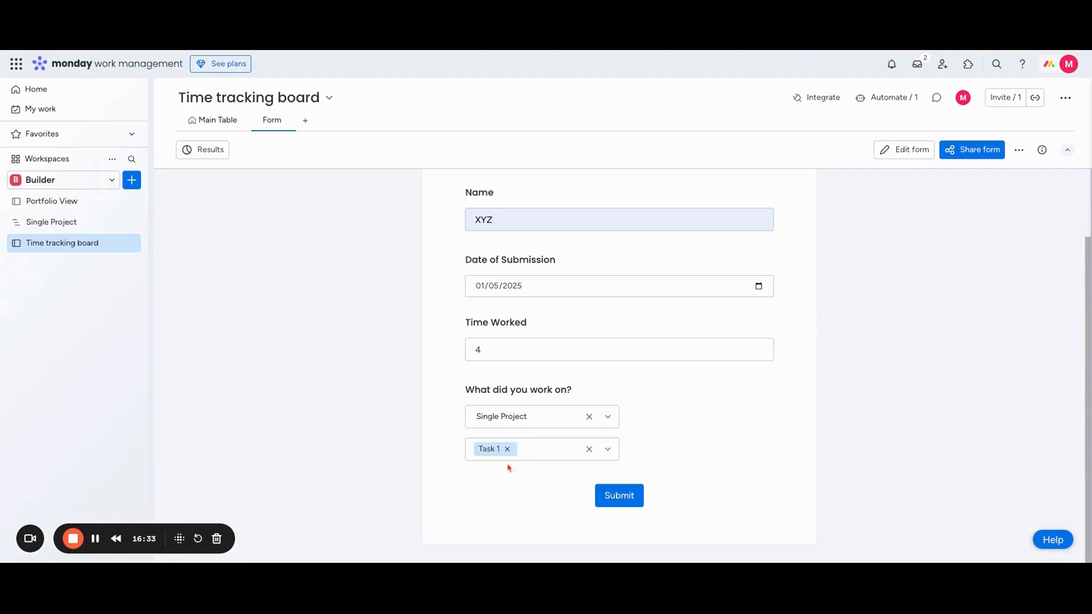
{"action": "left_click", "coordinate": [620, 496]}
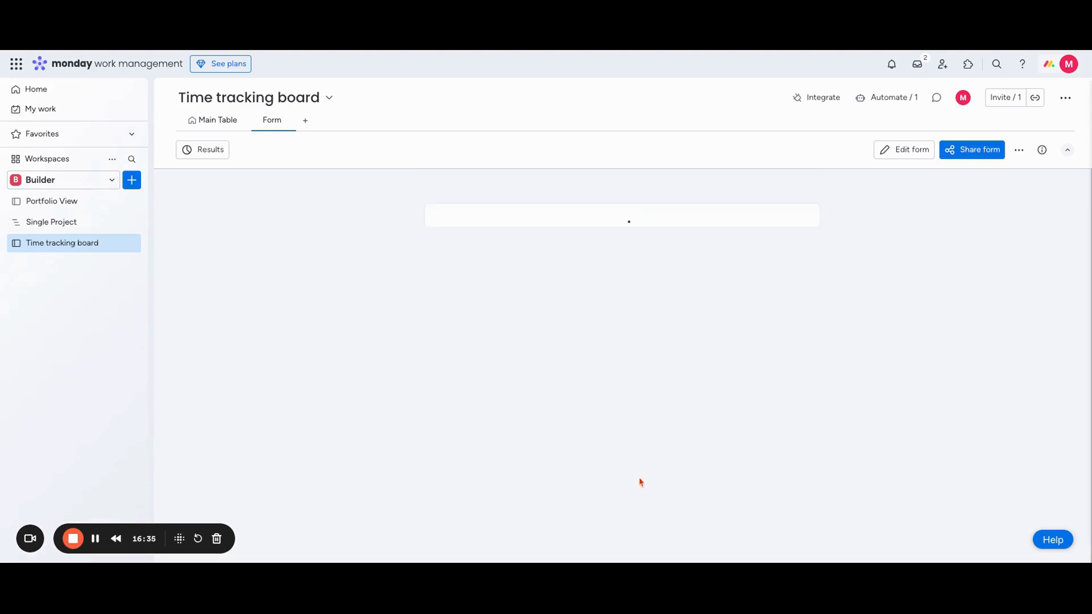
- Check the submitted XYZ entry in the Time tracking board's main table and look at the form once more
{"action": "left_click", "coordinate": [205, 120]}
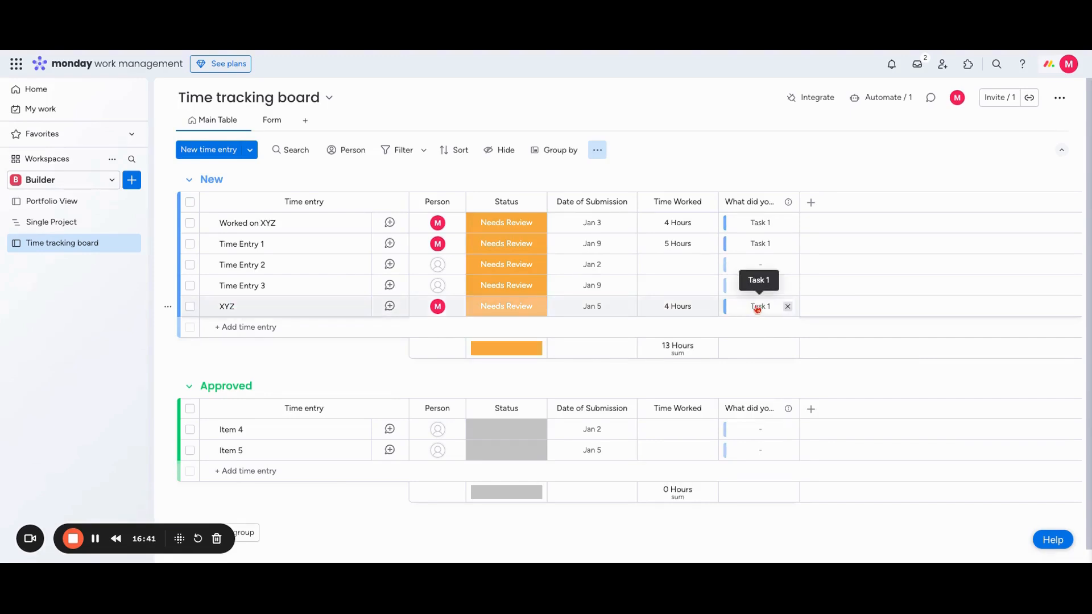
{"action": "left_click", "coordinate": [271, 122]}
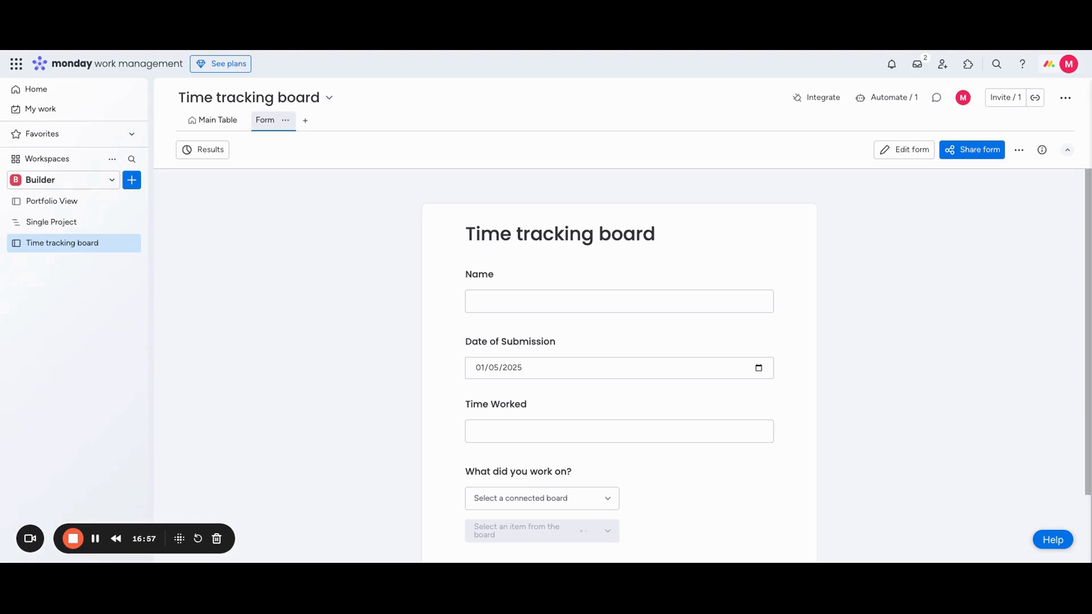
{"action": "left_click", "coordinate": [206, 122]}
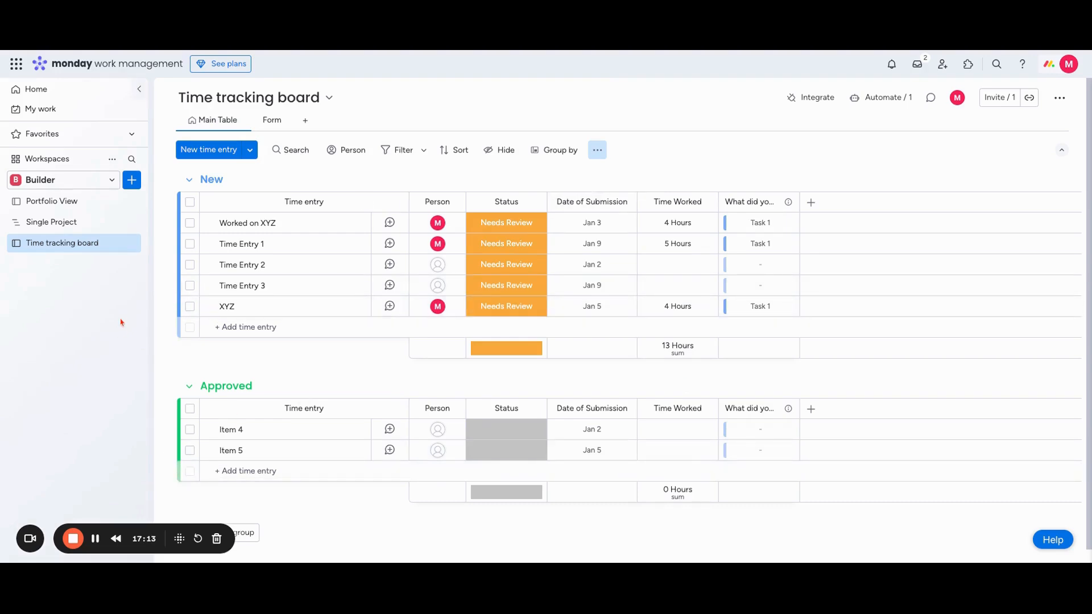
- Create a main dashboard named Time Tracking Dashboard and connect the Time tracking board to it
{"action": "left_click", "coordinate": [131, 180]}
{"action": "left_click", "coordinate": [199, 245]}
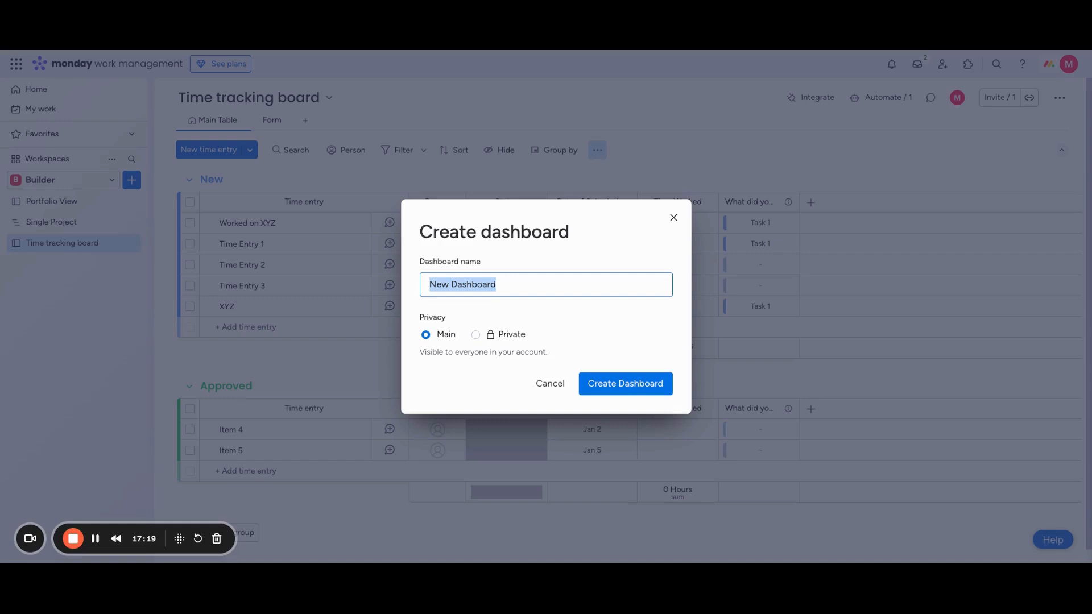
{"action": "type", "text": "Time Tracking"}
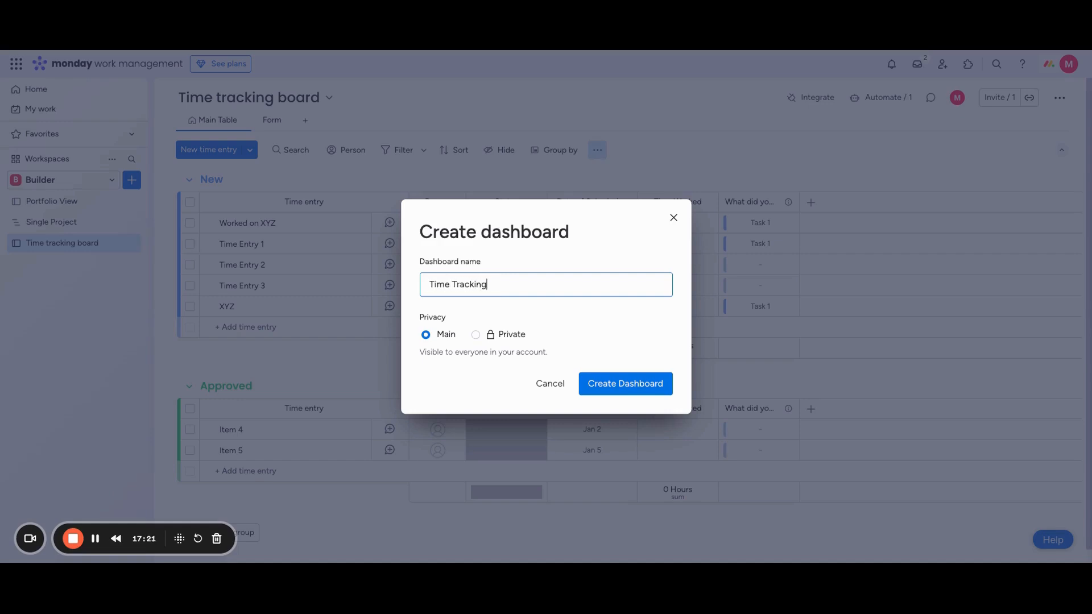
{"action": "type", "text": " Dashboard"}
{"action": "left_click", "coordinate": [633, 383]}
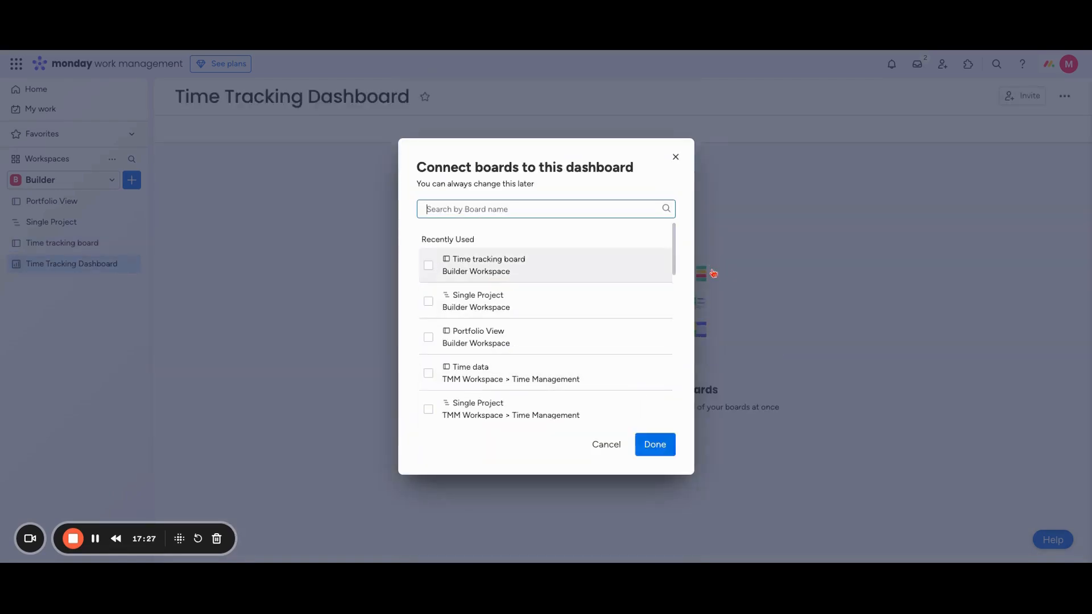
{"action": "left_click", "coordinate": [456, 265]}
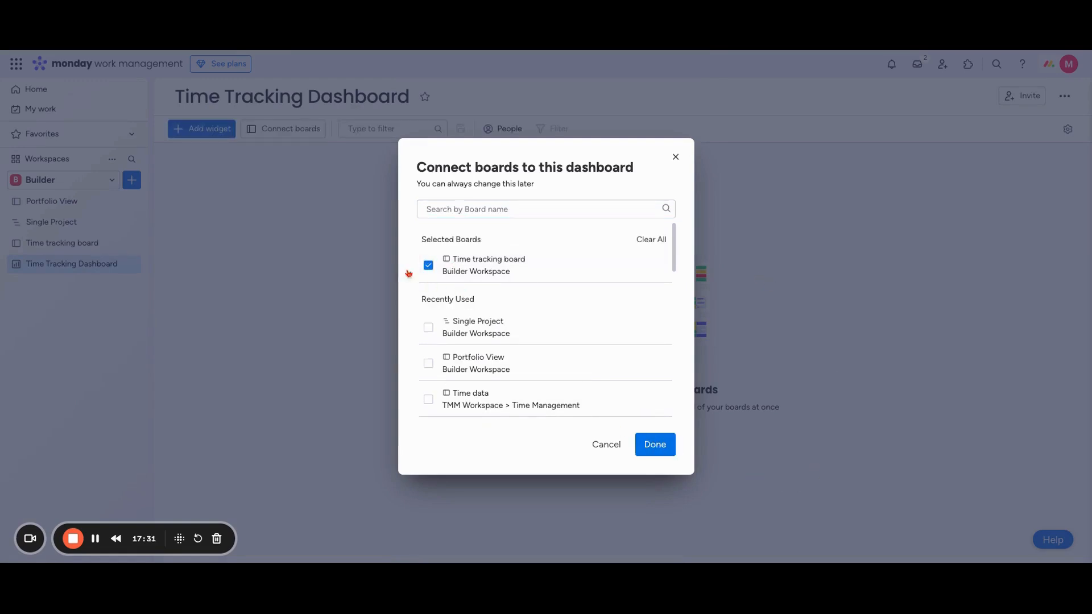
{"action": "left_click", "coordinate": [655, 444]}
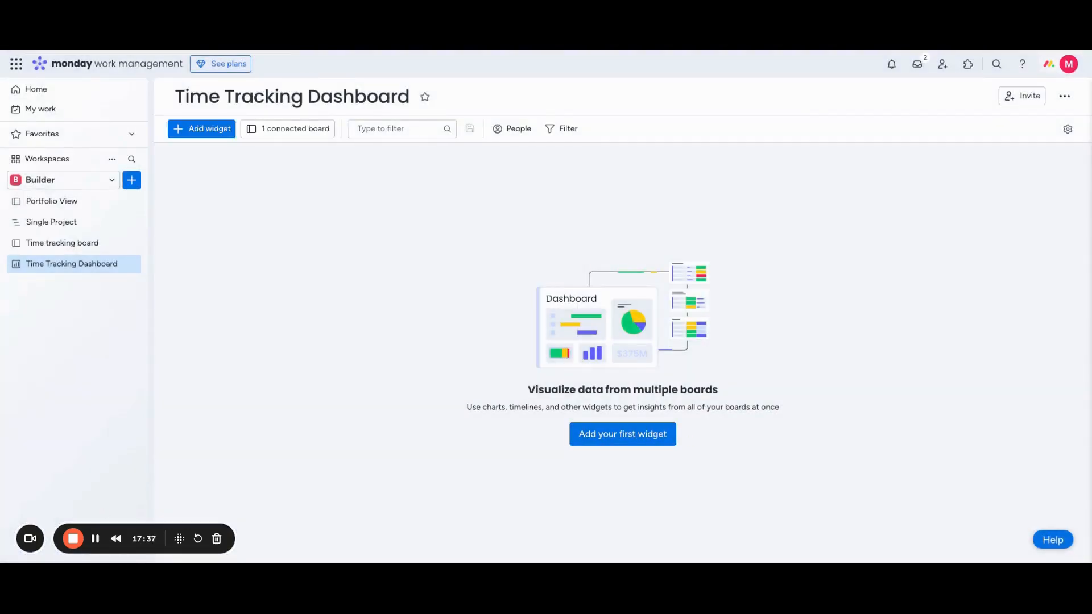
- Add a chart widget with Person on the X-axis and only Time Worked on the Y-axis
{"action": "left_click", "coordinate": [202, 128]}
{"action": "left_click", "coordinate": [207, 171]}
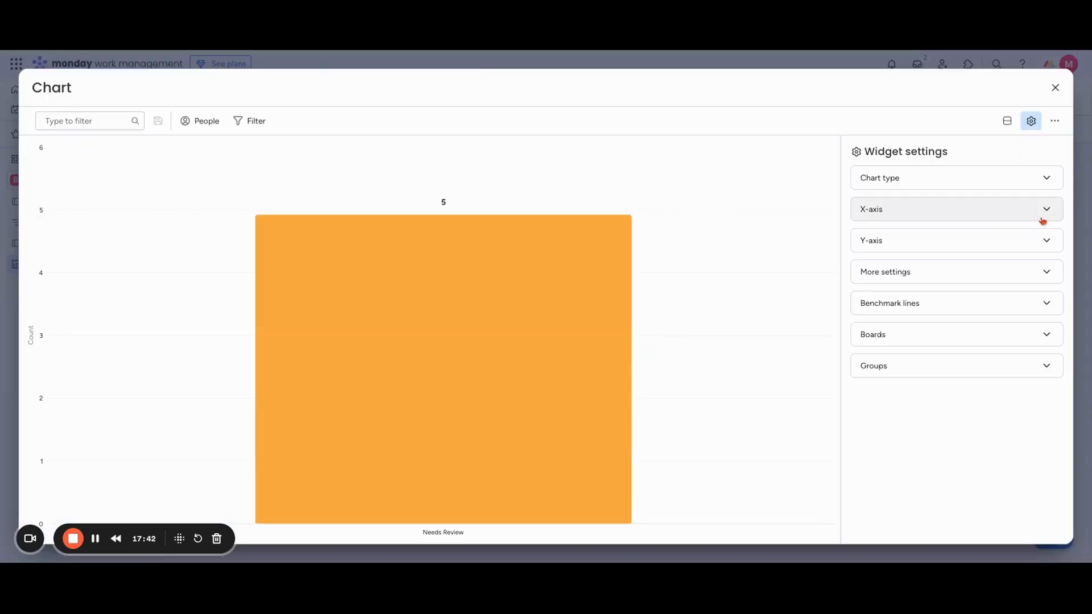
{"action": "left_click", "coordinate": [1028, 212]}
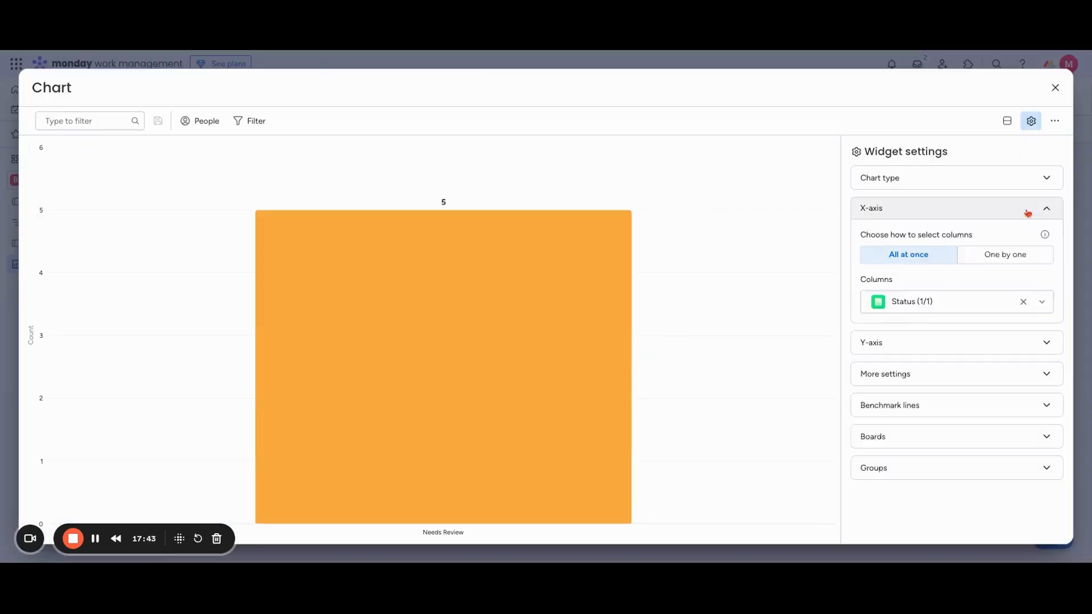
{"action": "left_click", "coordinate": [961, 300]}
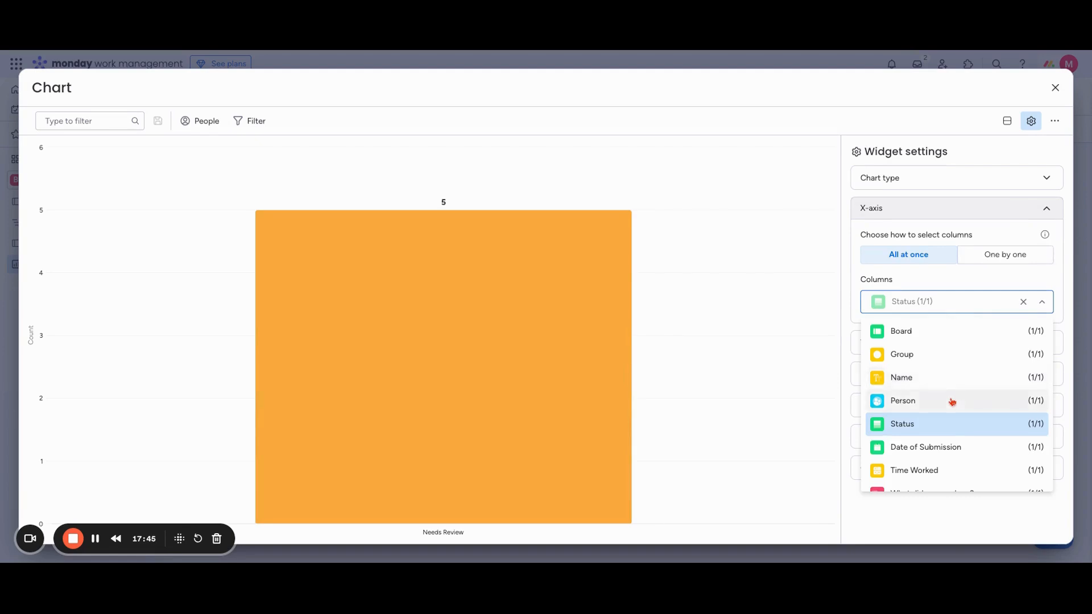
{"action": "left_click", "coordinate": [952, 402]}
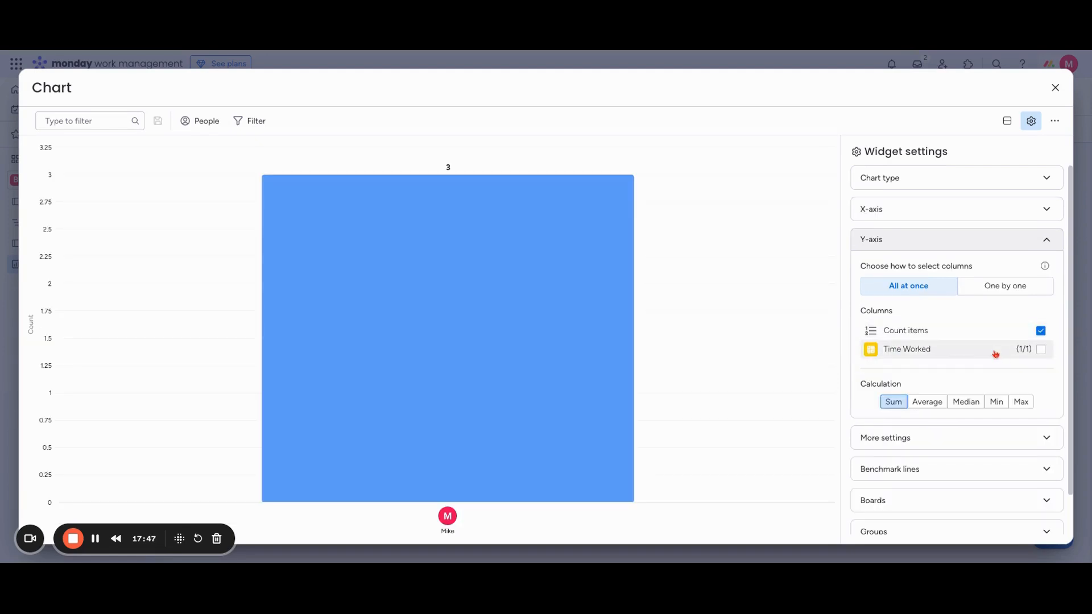
{"action": "left_click", "coordinate": [1041, 350]}
{"action": "left_click", "coordinate": [1041, 331]}
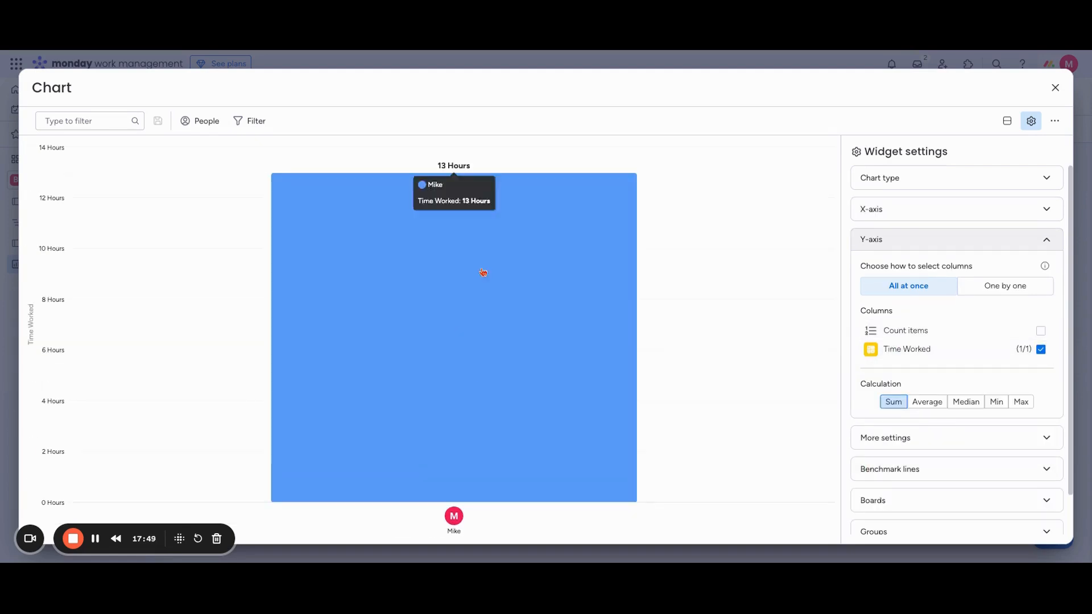
- Rename the chart widget as Time worked per person and return to the dashboard
{"action": "left_click", "coordinate": [63, 89]}
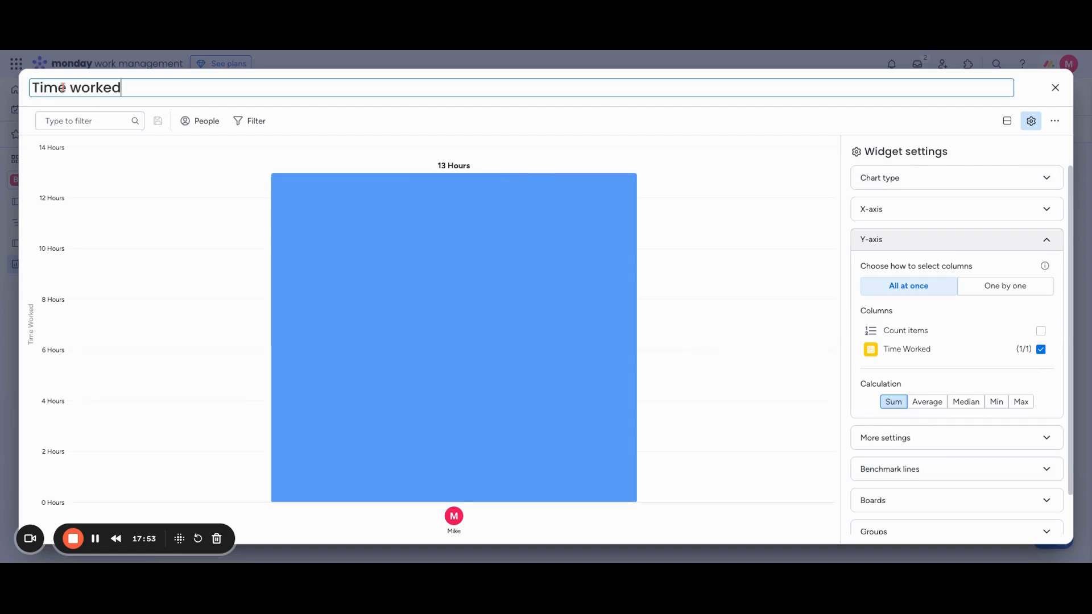
{"action": "type", "text": "Time worked per person"}
{"action": "key", "text": "Return"}
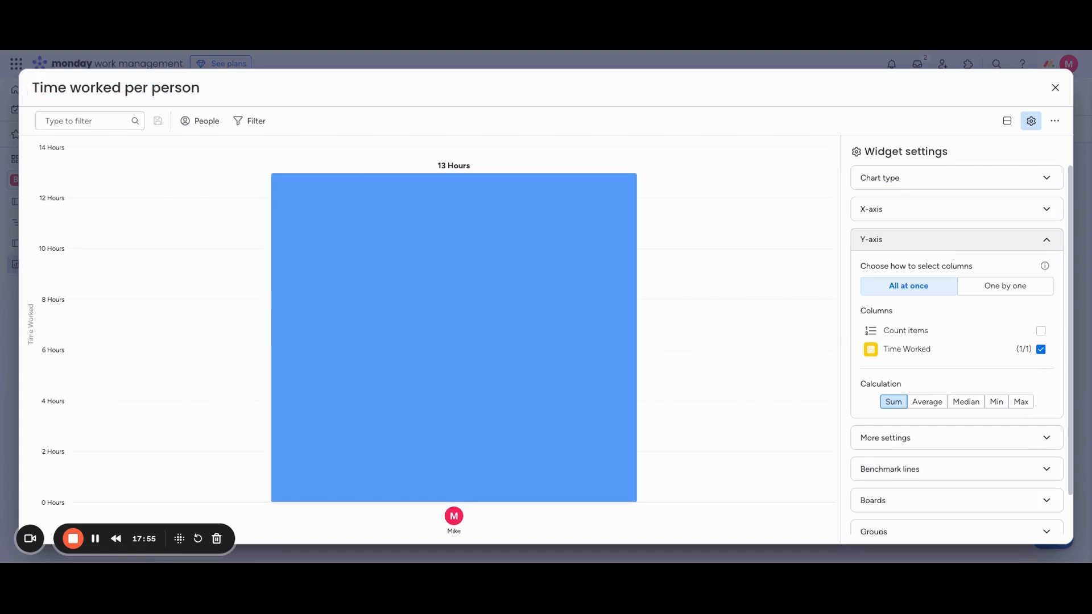
{"action": "left_click", "coordinate": [1056, 87]}
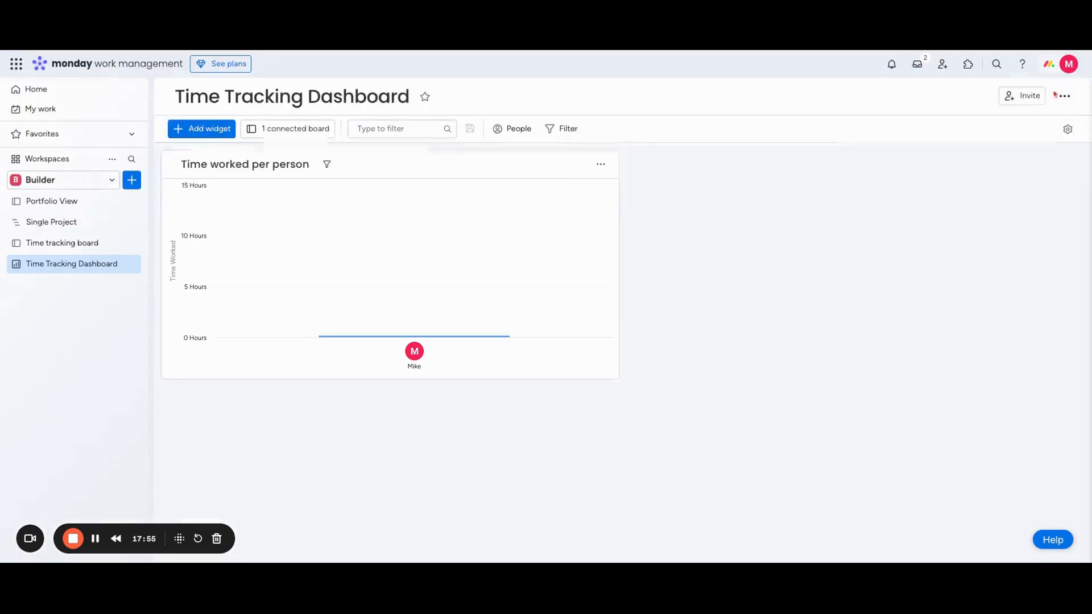
- Add a second chart widget to the dashboard
{"action": "left_click", "coordinate": [212, 129]}
{"action": "left_click", "coordinate": [221, 185]}
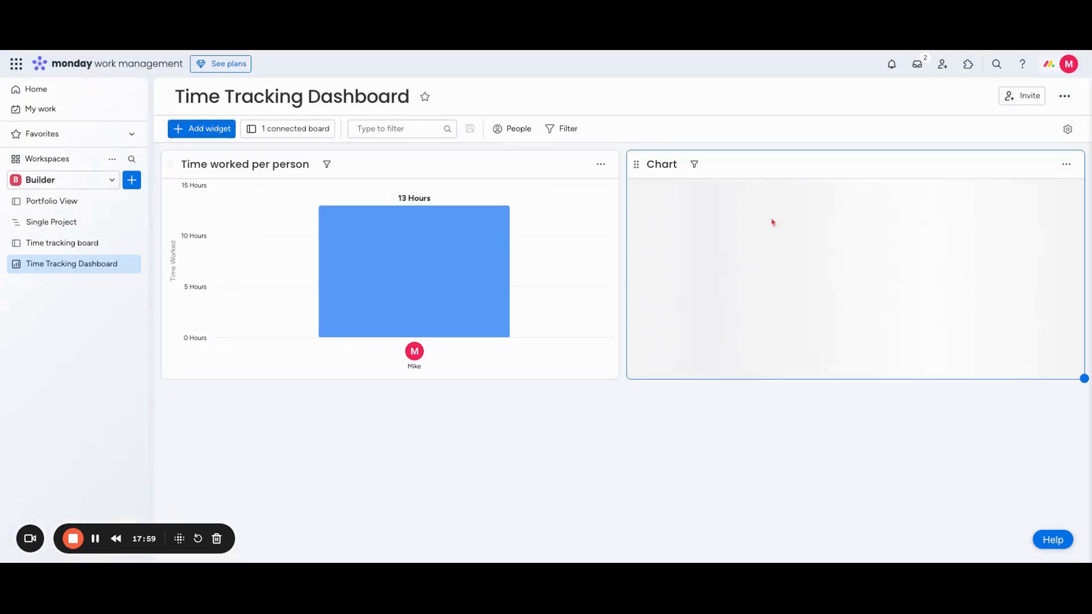
{"action": "left_click", "coordinate": [1067, 164]}
{"action": "left_click", "coordinate": [1037, 191]}
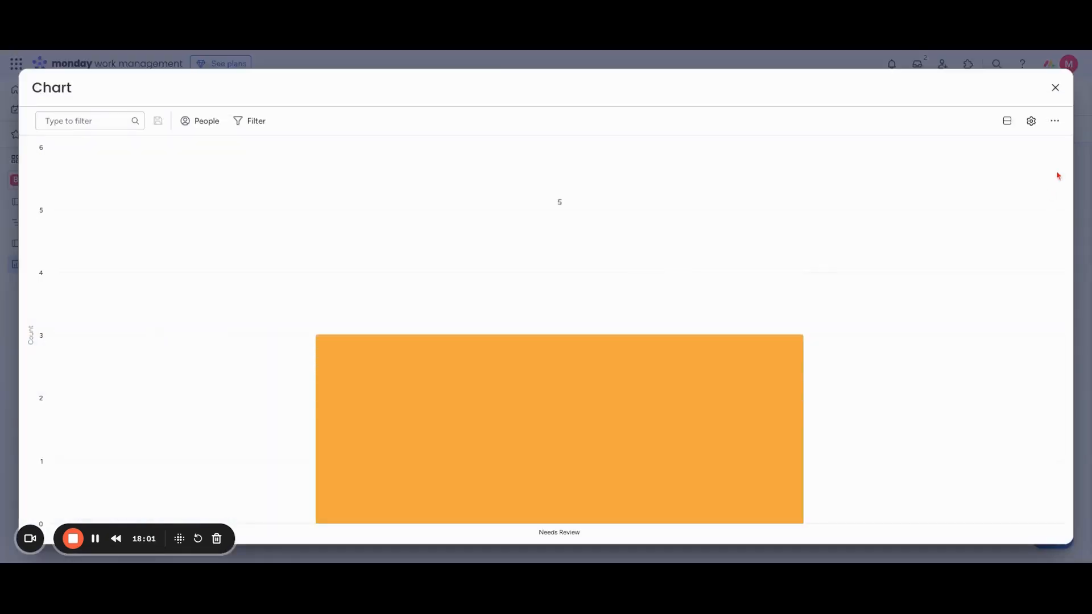
{"action": "left_click", "coordinate": [1057, 87]}
- In the second chart's settings, plot Time Worked instead of the item count on the Y-axis
{"action": "left_click", "coordinate": [1066, 161]}
{"action": "left_click", "coordinate": [1048, 210]}
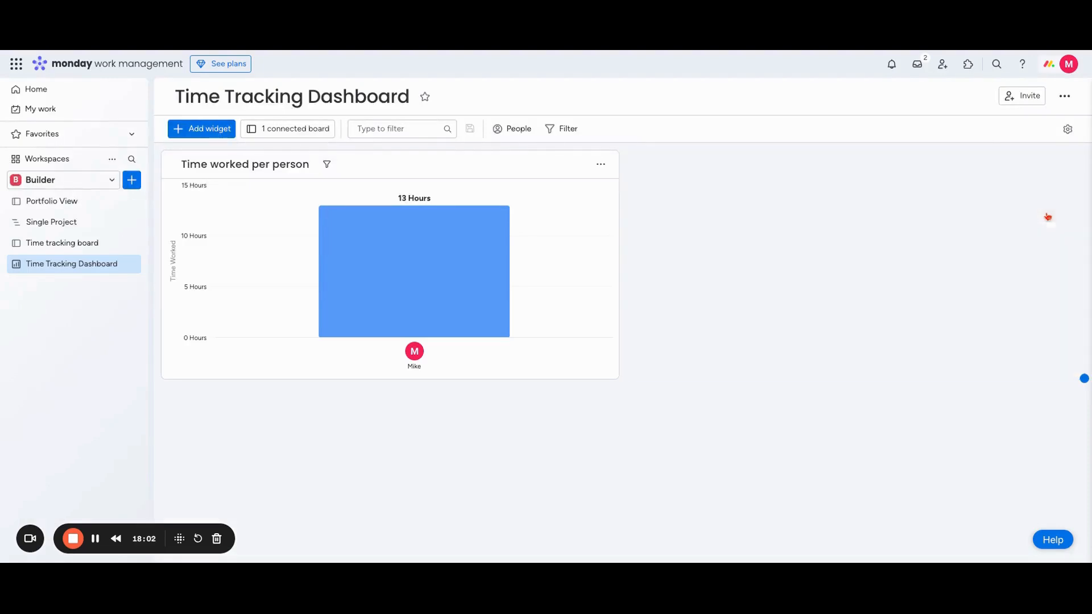
{"action": "left_click", "coordinate": [1039, 239]}
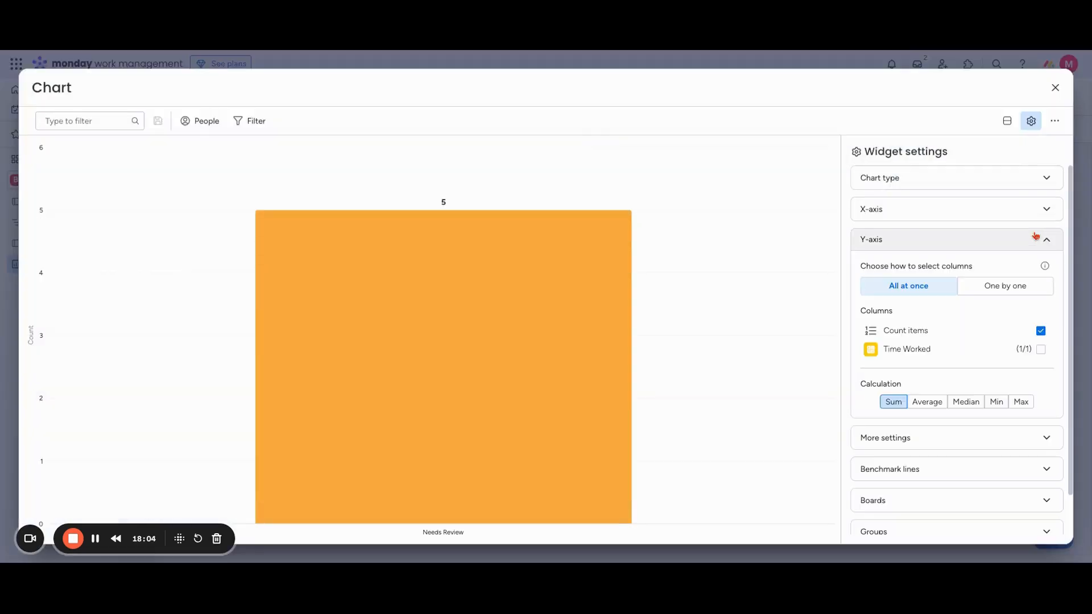
{"action": "left_click", "coordinate": [1041, 349]}
{"action": "left_click", "coordinate": [1046, 239]}
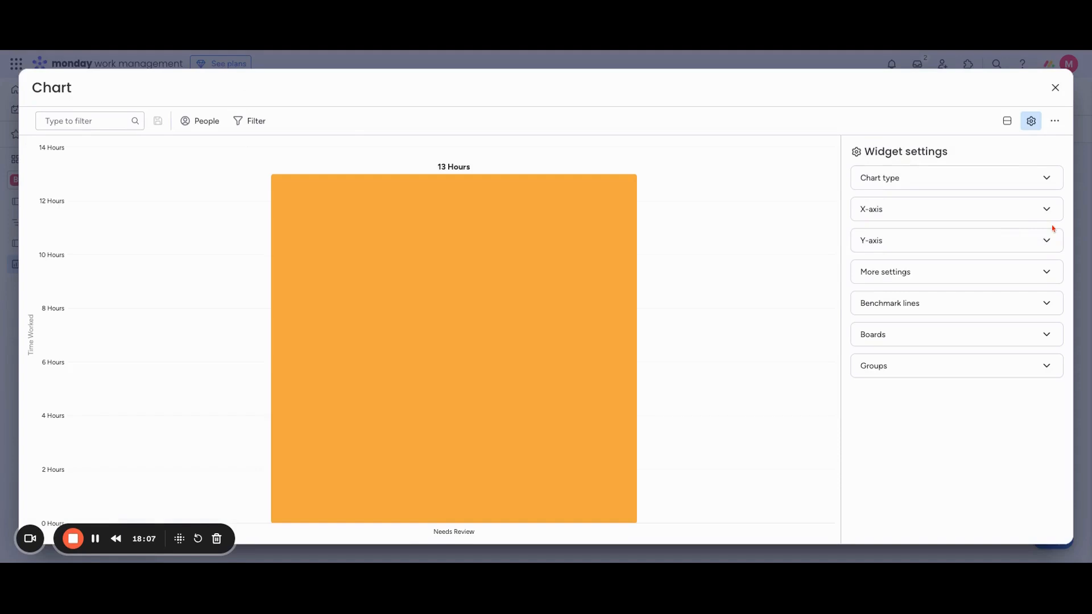
- Set the second chart's X-axis to Date of Submission grouped by Week and return to the dashboard
{"action": "left_click", "coordinate": [1021, 208]}
{"action": "left_click", "coordinate": [980, 300]}
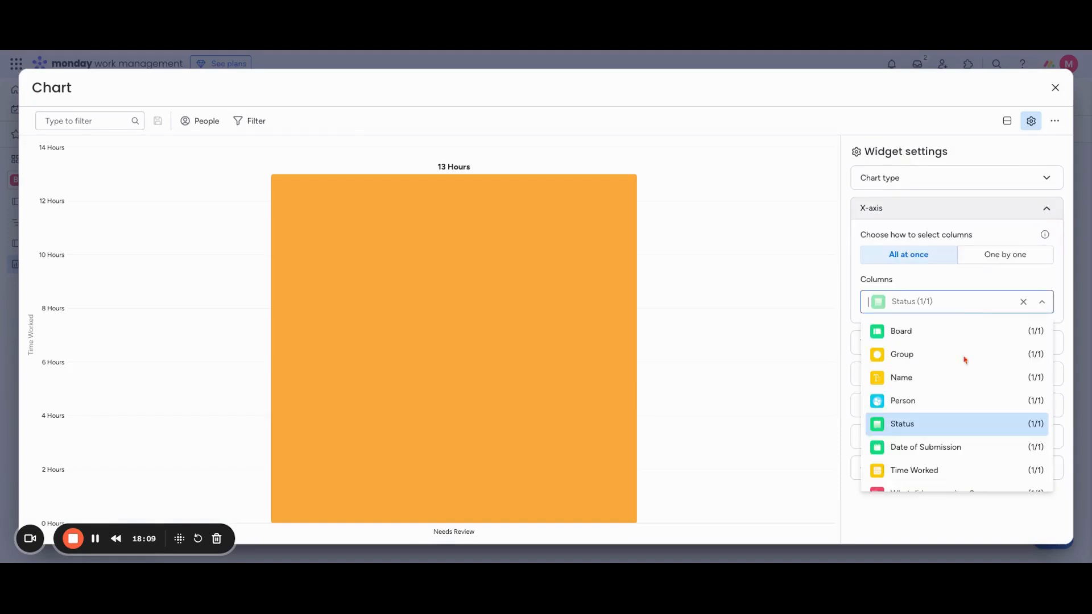
{"action": "scroll", "coordinate": [939, 455], "scroll_direction": "down", "scroll_amount": 1}
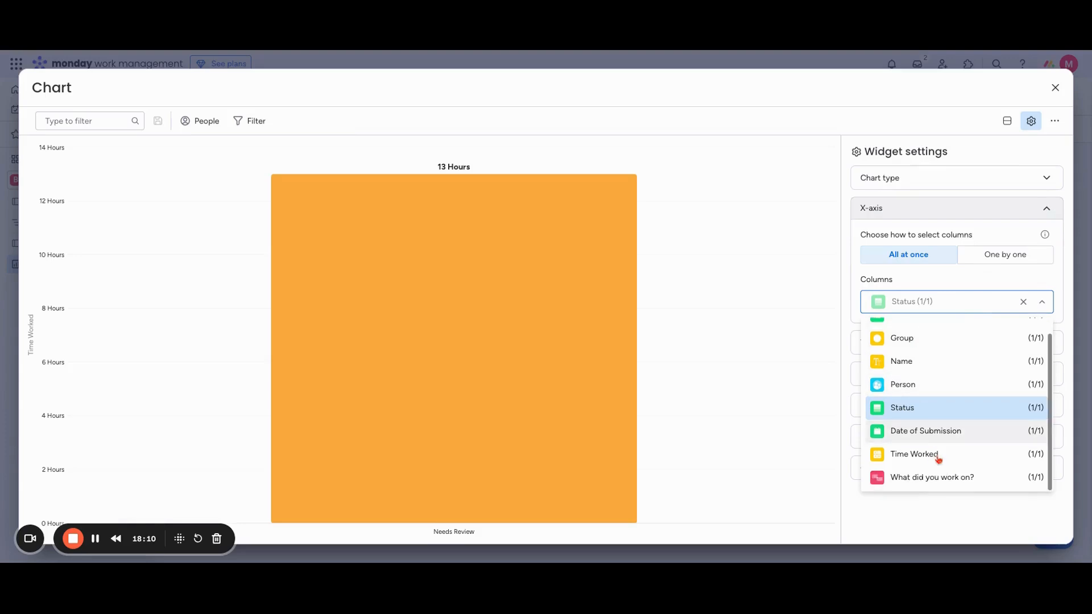
{"action": "left_click", "coordinate": [892, 432]}
{"action": "left_click", "coordinate": [910, 361]}
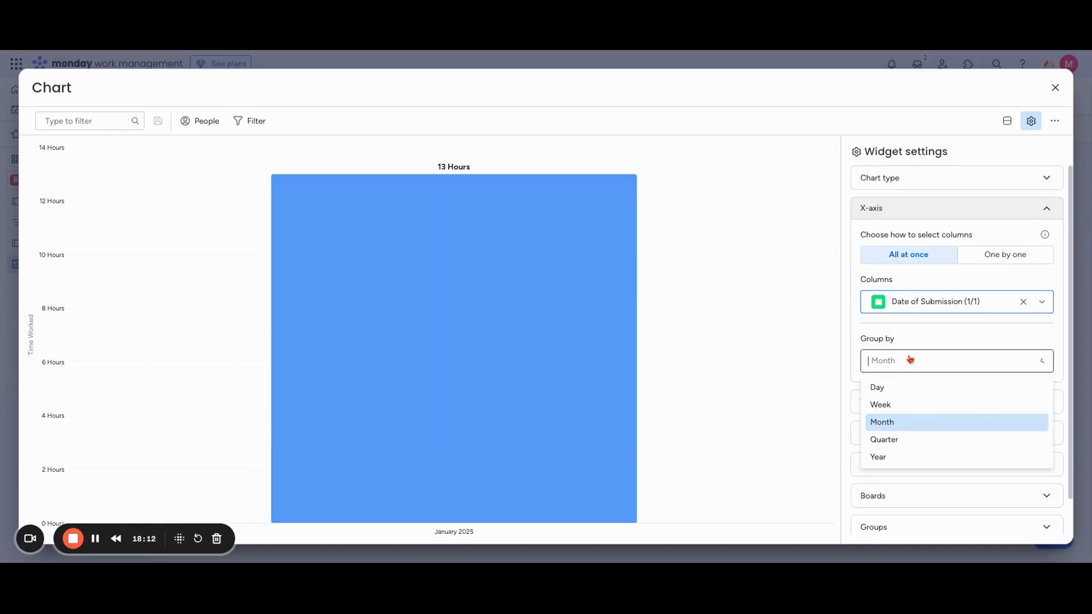
{"action": "left_click", "coordinate": [927, 406]}
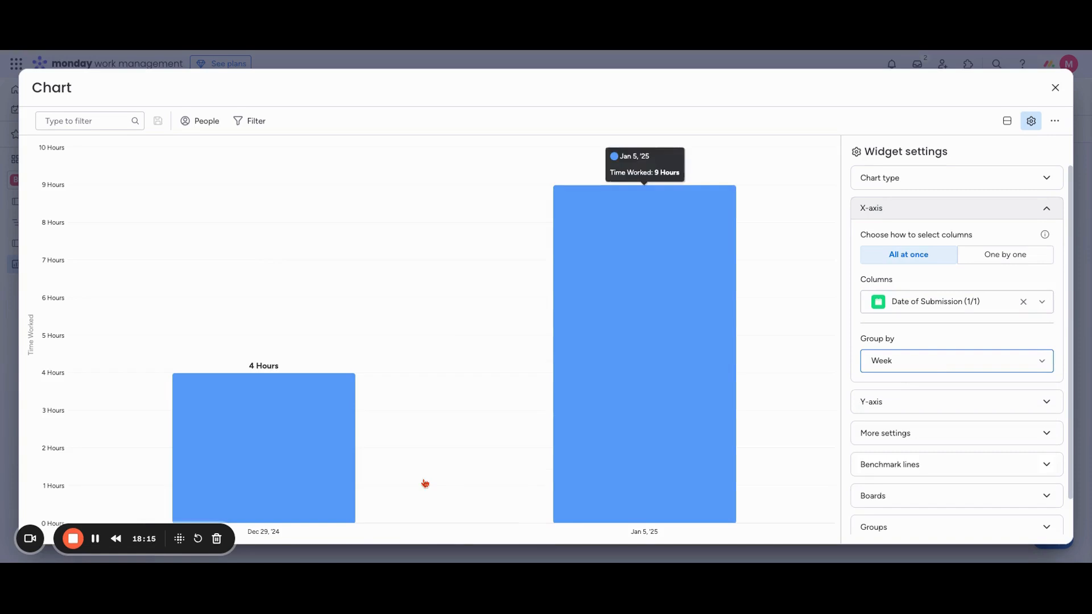
{"action": "left_click", "coordinate": [1059, 88]}
- Add a Numbers widget to the dashboard and enlarge it
{"action": "left_click", "coordinate": [190, 130]}
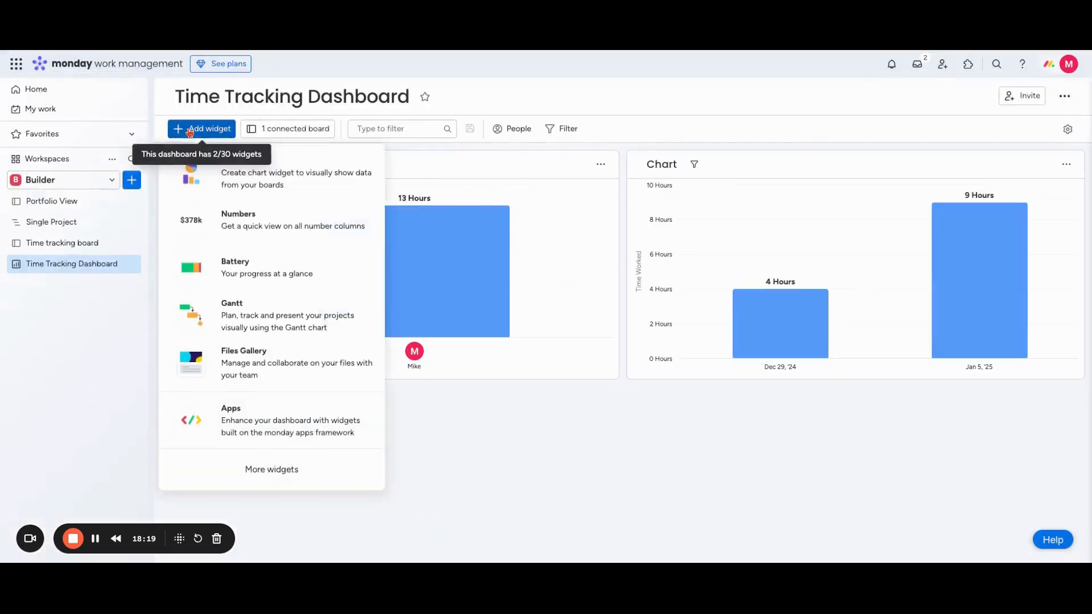
{"action": "left_click", "coordinate": [227, 224]}
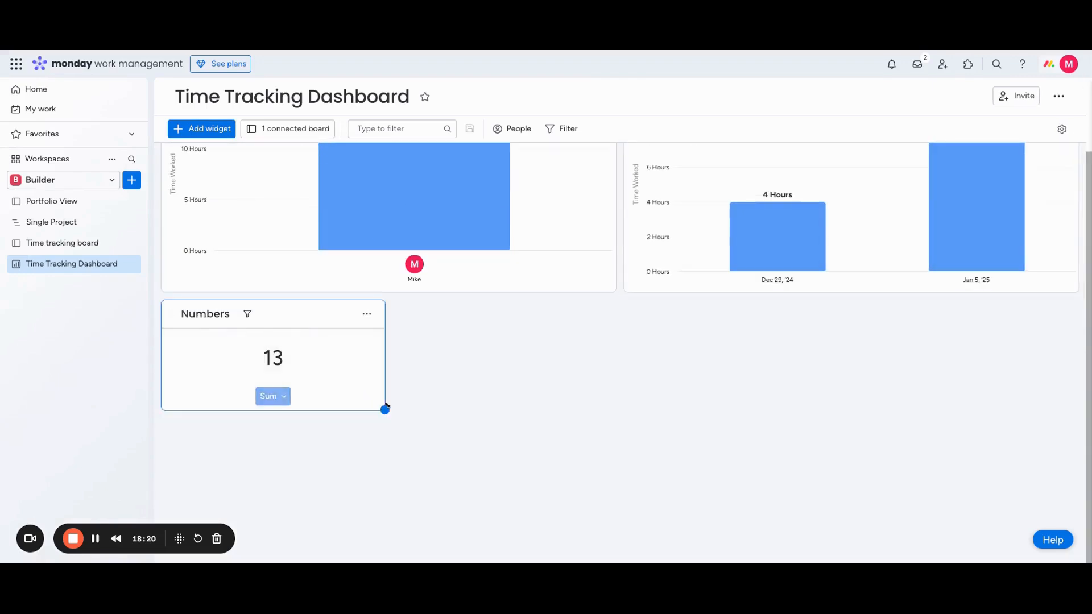
{"action": "left_click_drag", "start_coordinate": [385, 408], "coordinate": [473, 449]}
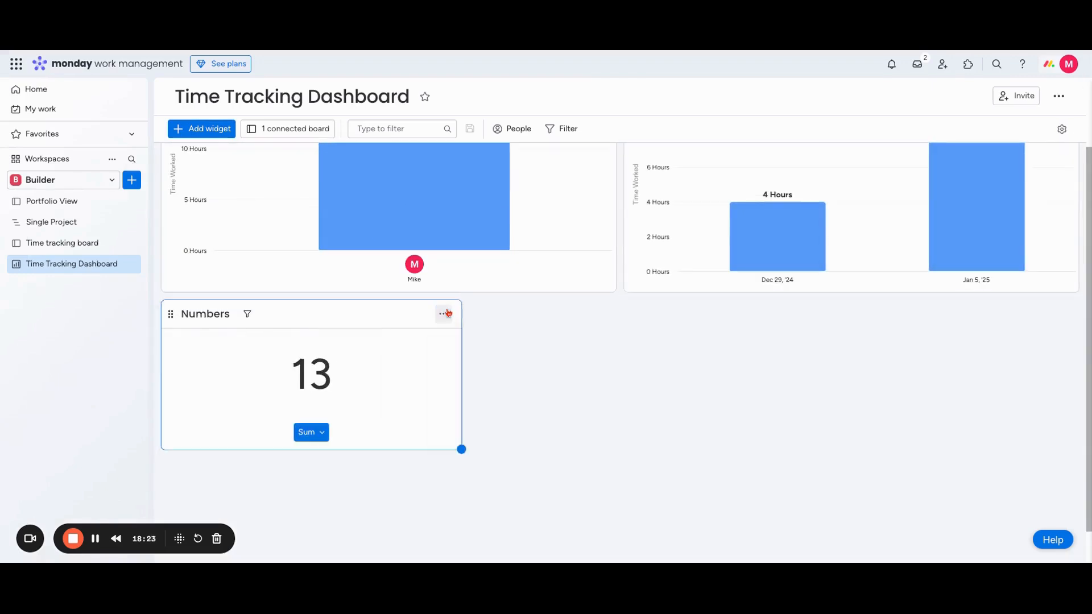
- Filter the Numbers widget across all boards to entries whose Date of Submission is This month, and save the filter
{"action": "left_click", "coordinate": [444, 314]}
{"action": "left_click", "coordinate": [454, 361]}
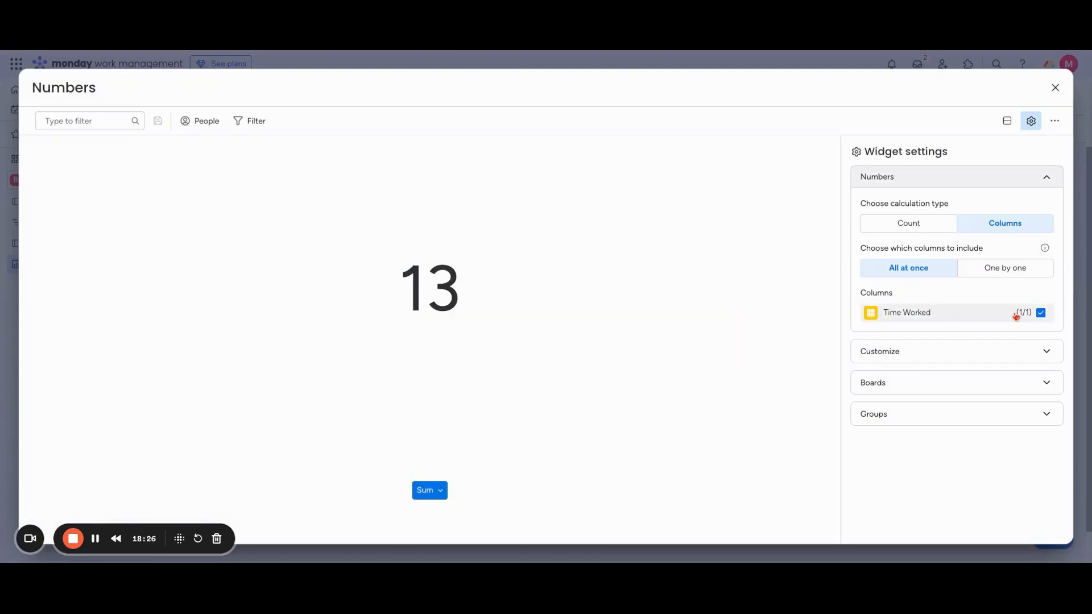
{"action": "left_click", "coordinate": [1049, 178]}
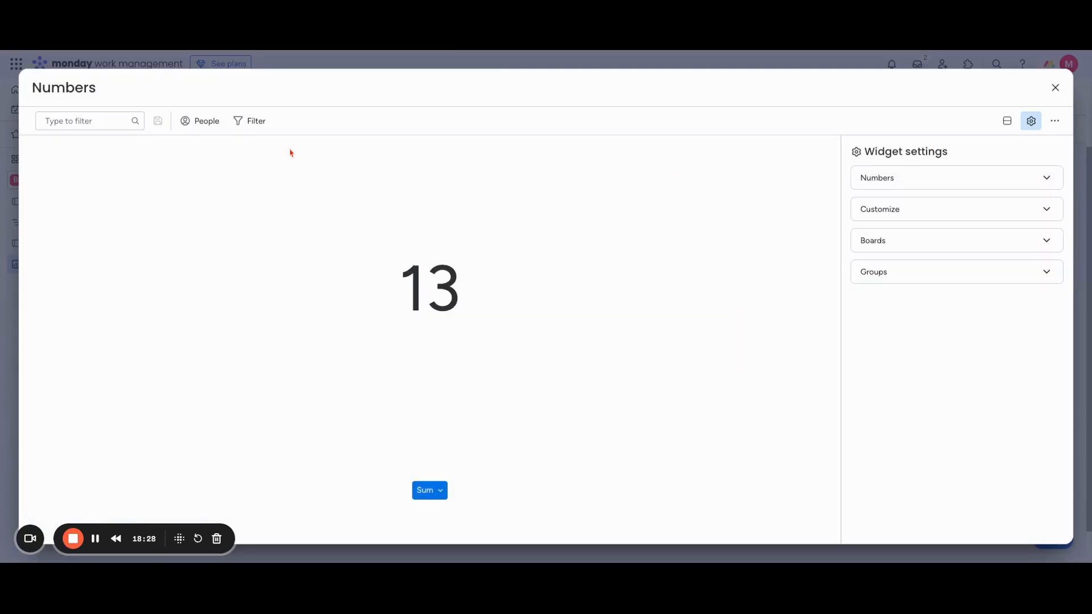
{"action": "left_click", "coordinate": [251, 120]}
{"action": "left_click", "coordinate": [330, 211]}
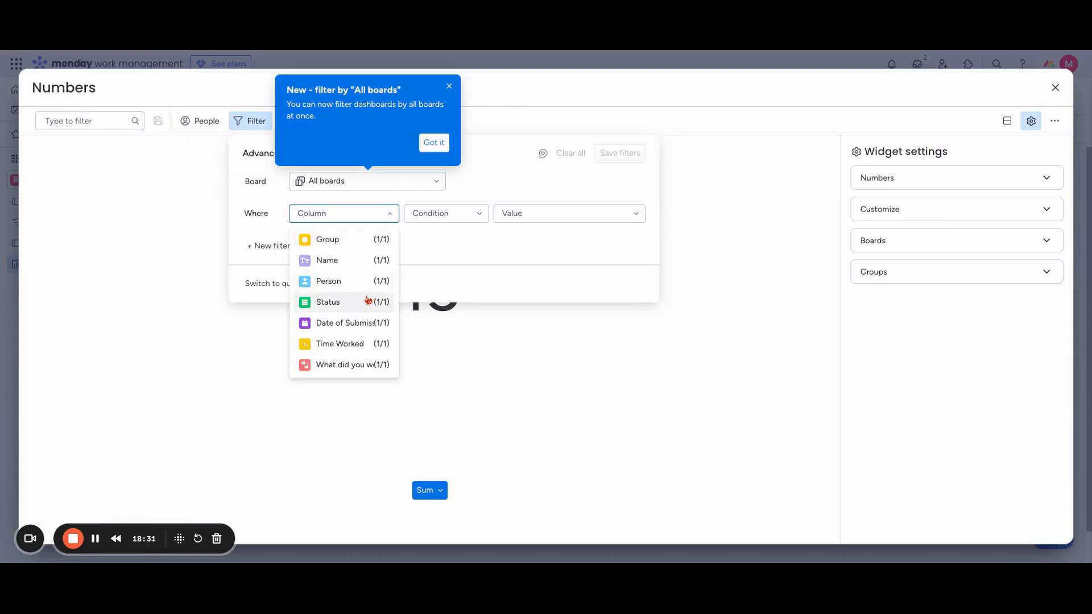
{"action": "left_click", "coordinate": [352, 323]}
{"action": "left_click", "coordinate": [507, 214]}
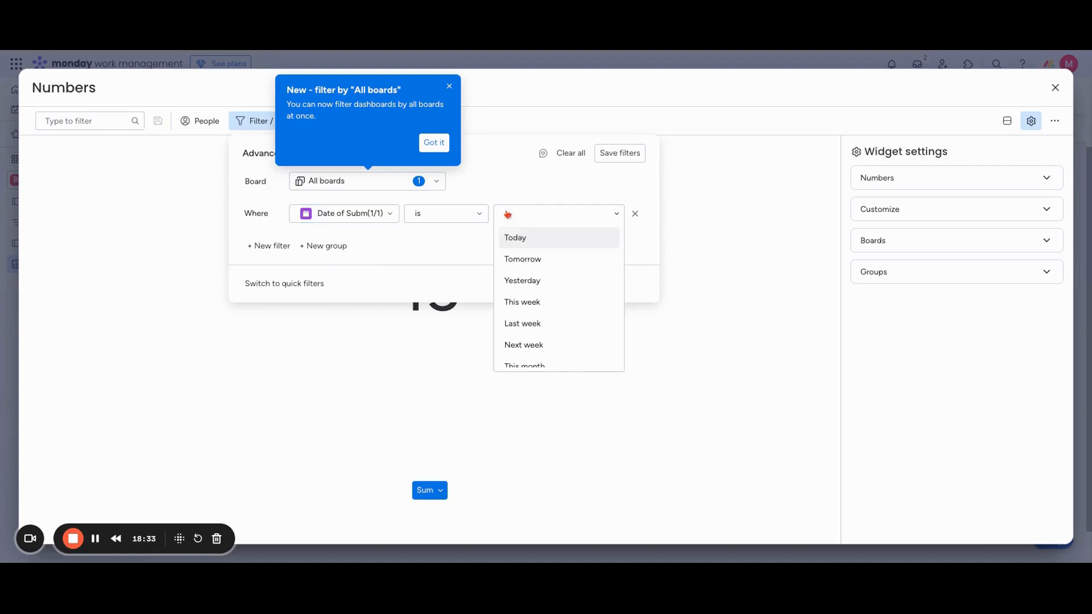
{"action": "scroll", "coordinate": [555, 324], "scroll_direction": "down", "scroll_amount": 1}
{"action": "left_click", "coordinate": [541, 301]}
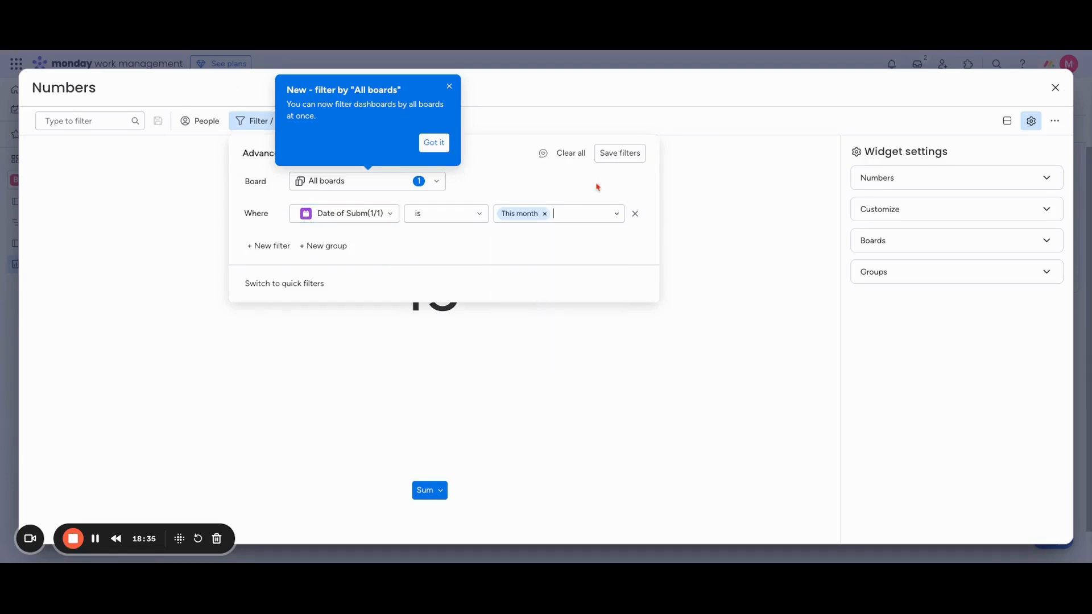
- Rename the Numbers widget as Time worked this month and return to the dashboard
{"action": "left_click", "coordinate": [82, 89]}
{"action": "type", "text": "T"}
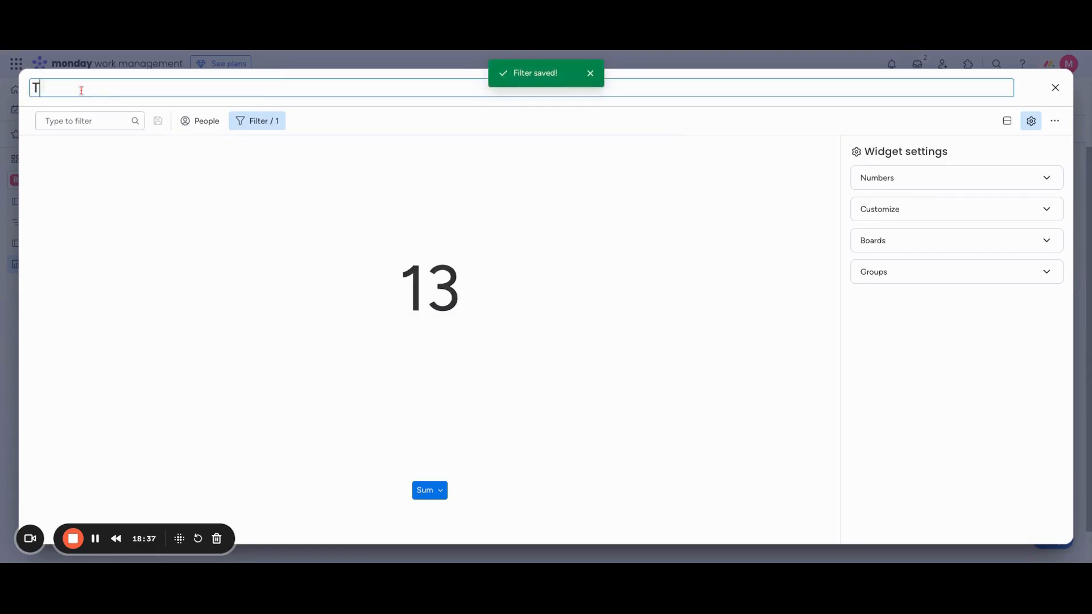
{"action": "type", "text": "ime worked this month"}
{"action": "key", "text": "Return"}
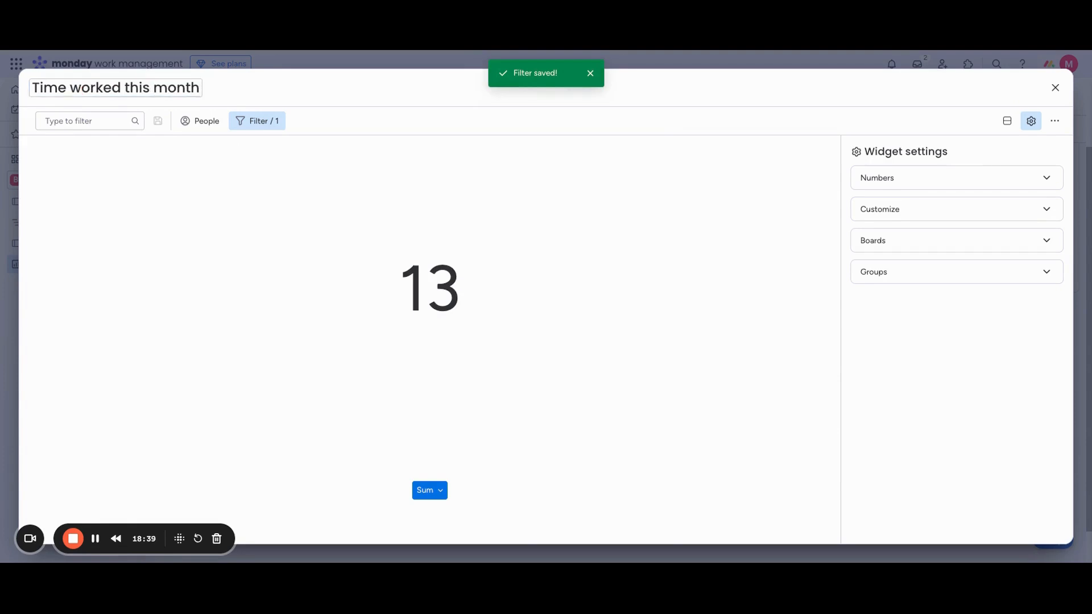
{"action": "left_click", "coordinate": [1056, 88]}
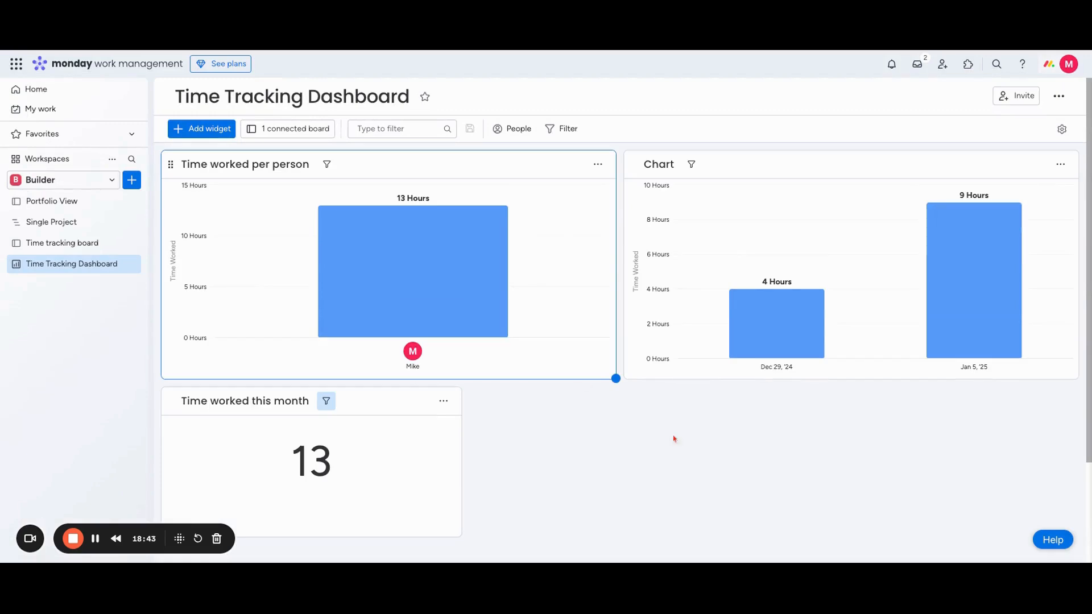